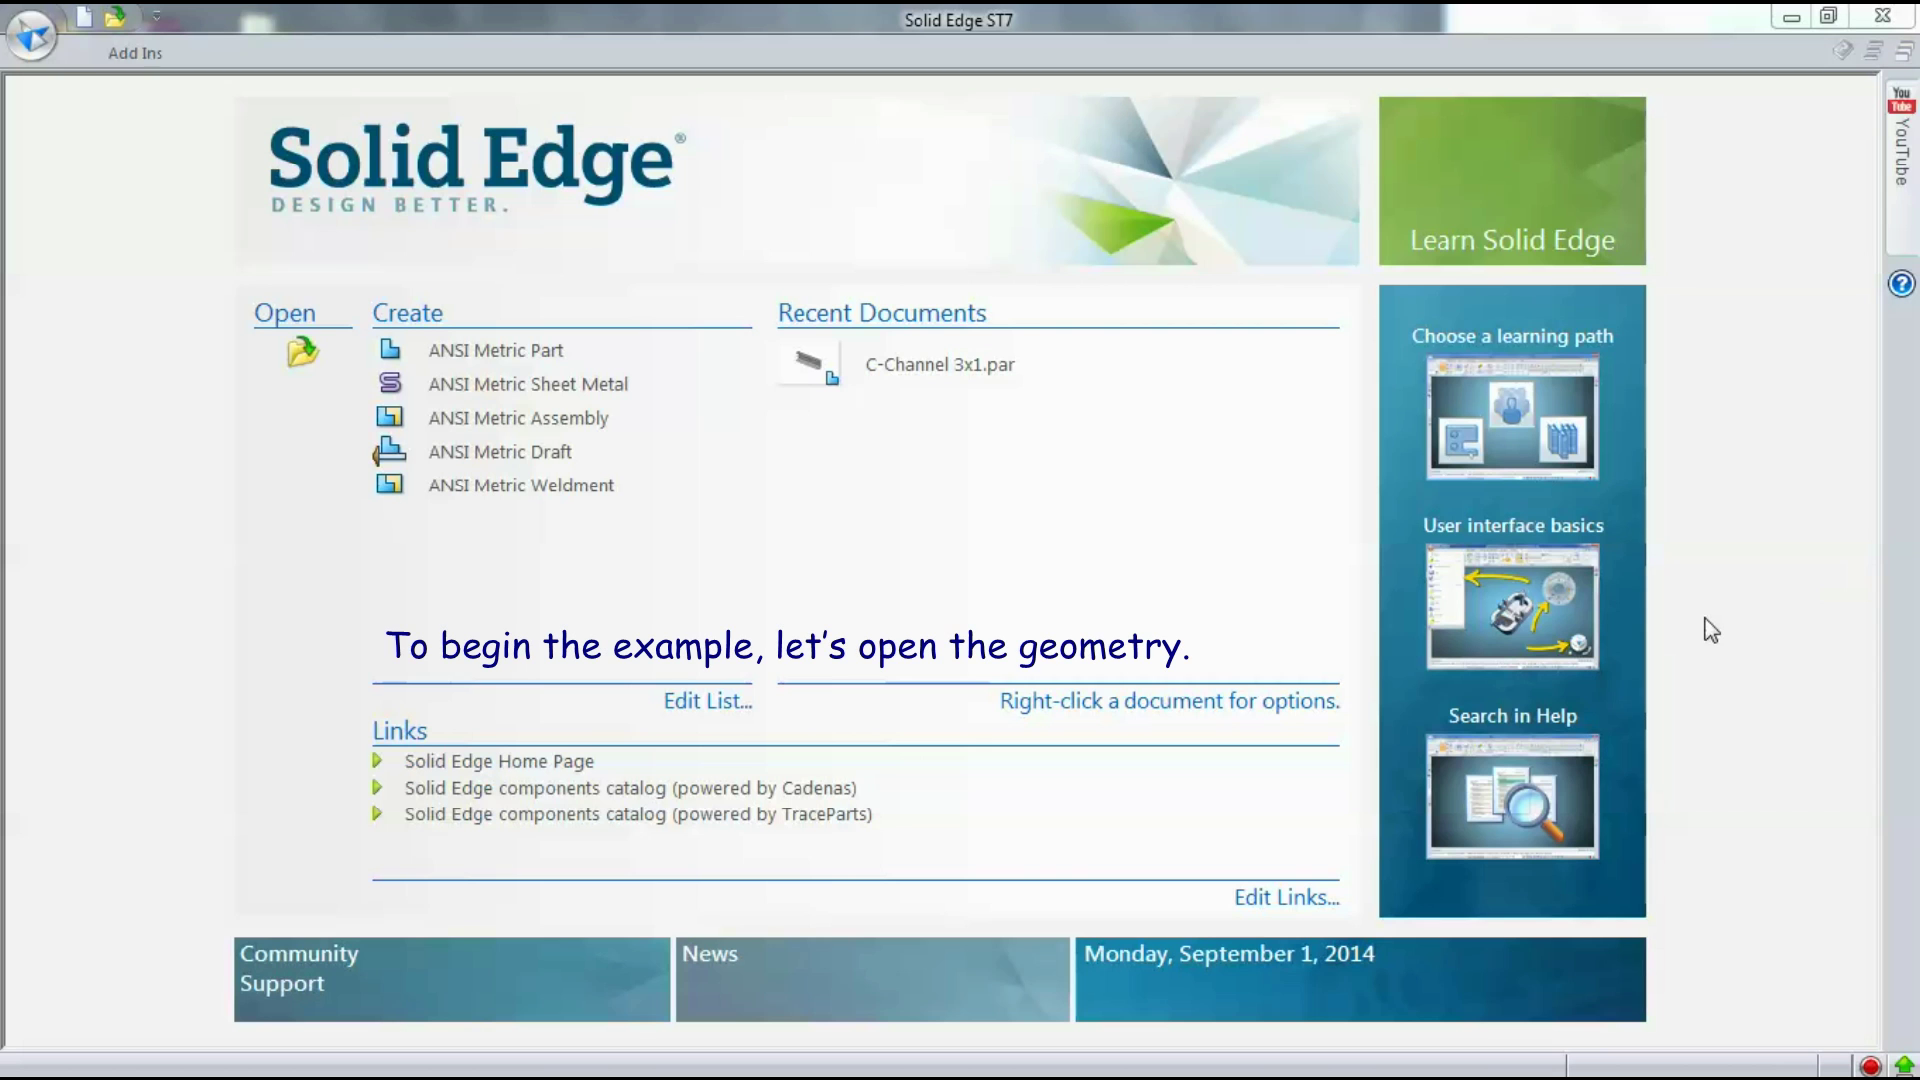
Step: Open C-Channel 3x1.par and create a new Linear Buckling study
{"action": "left_click", "coordinate": [984, 372]}
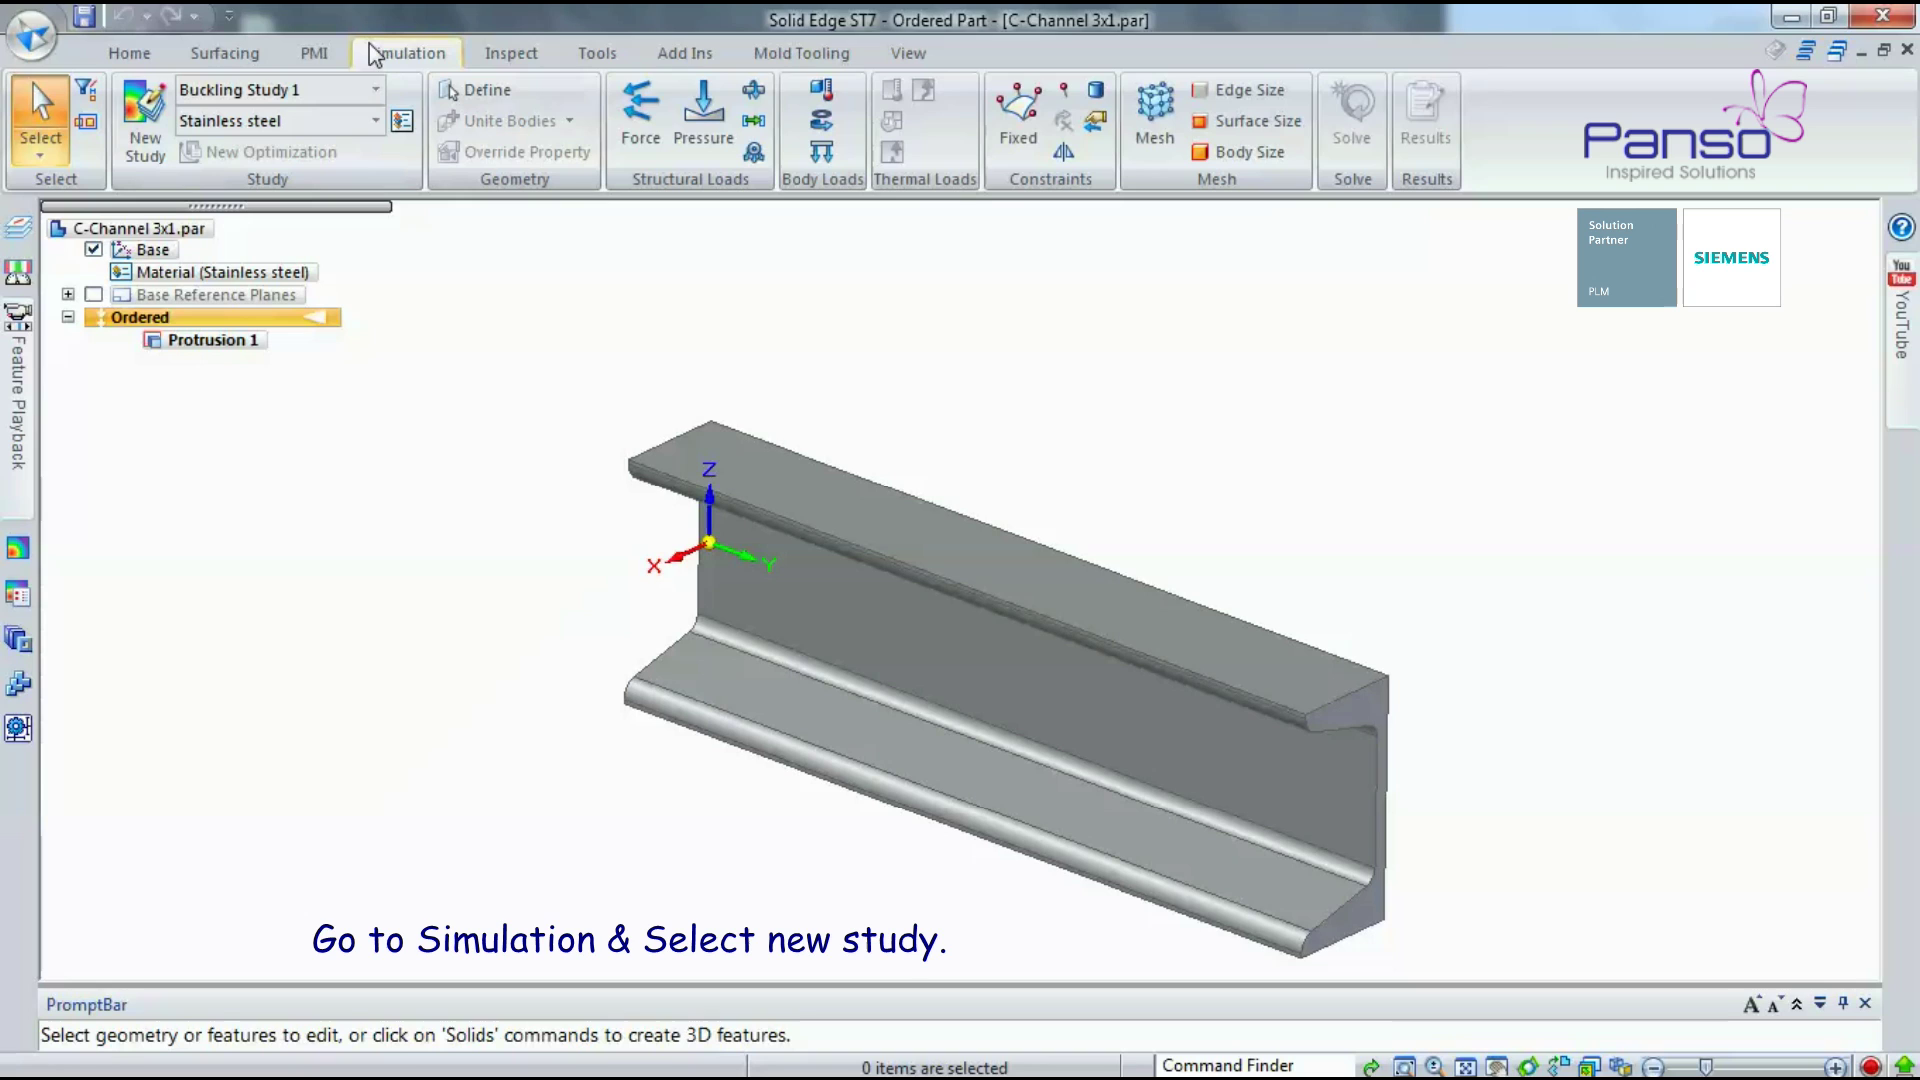
{"action": "left_click", "coordinate": [147, 124]}
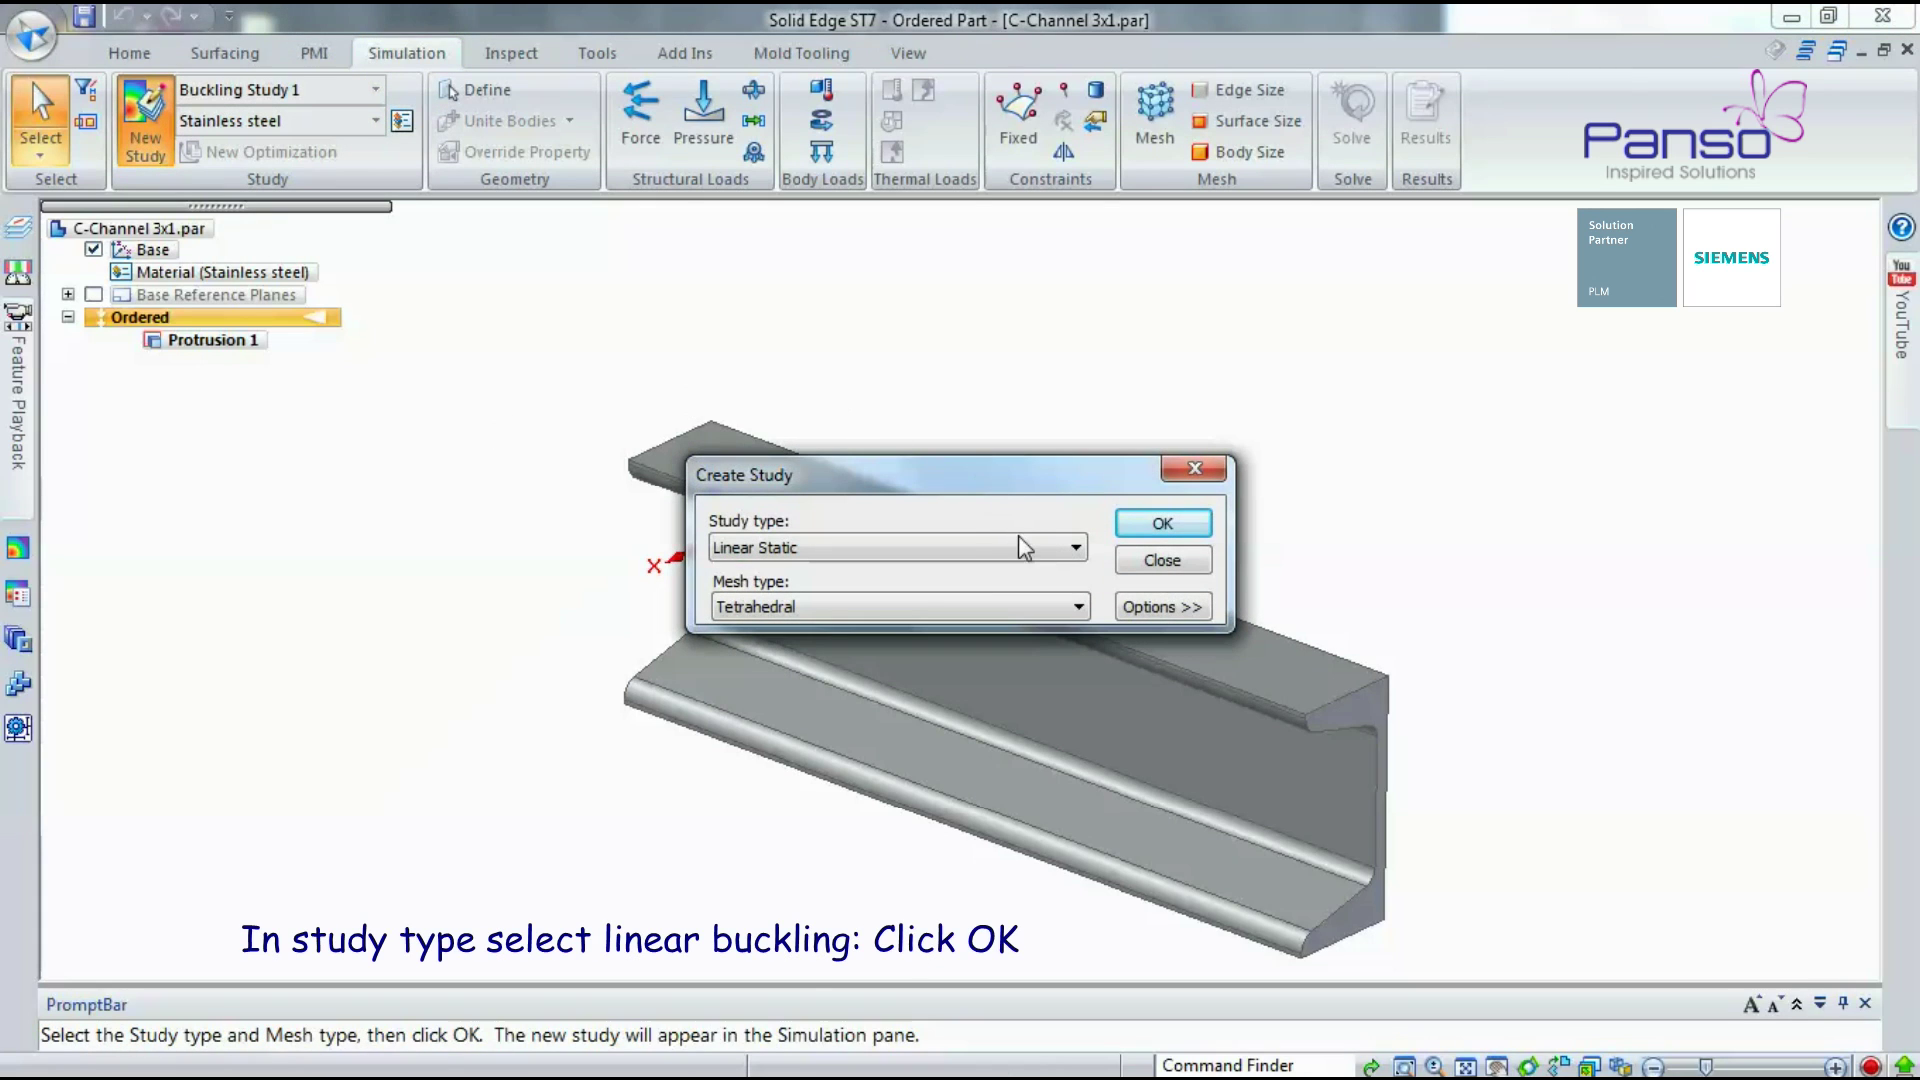
{"action": "left_click", "coordinate": [1016, 547]}
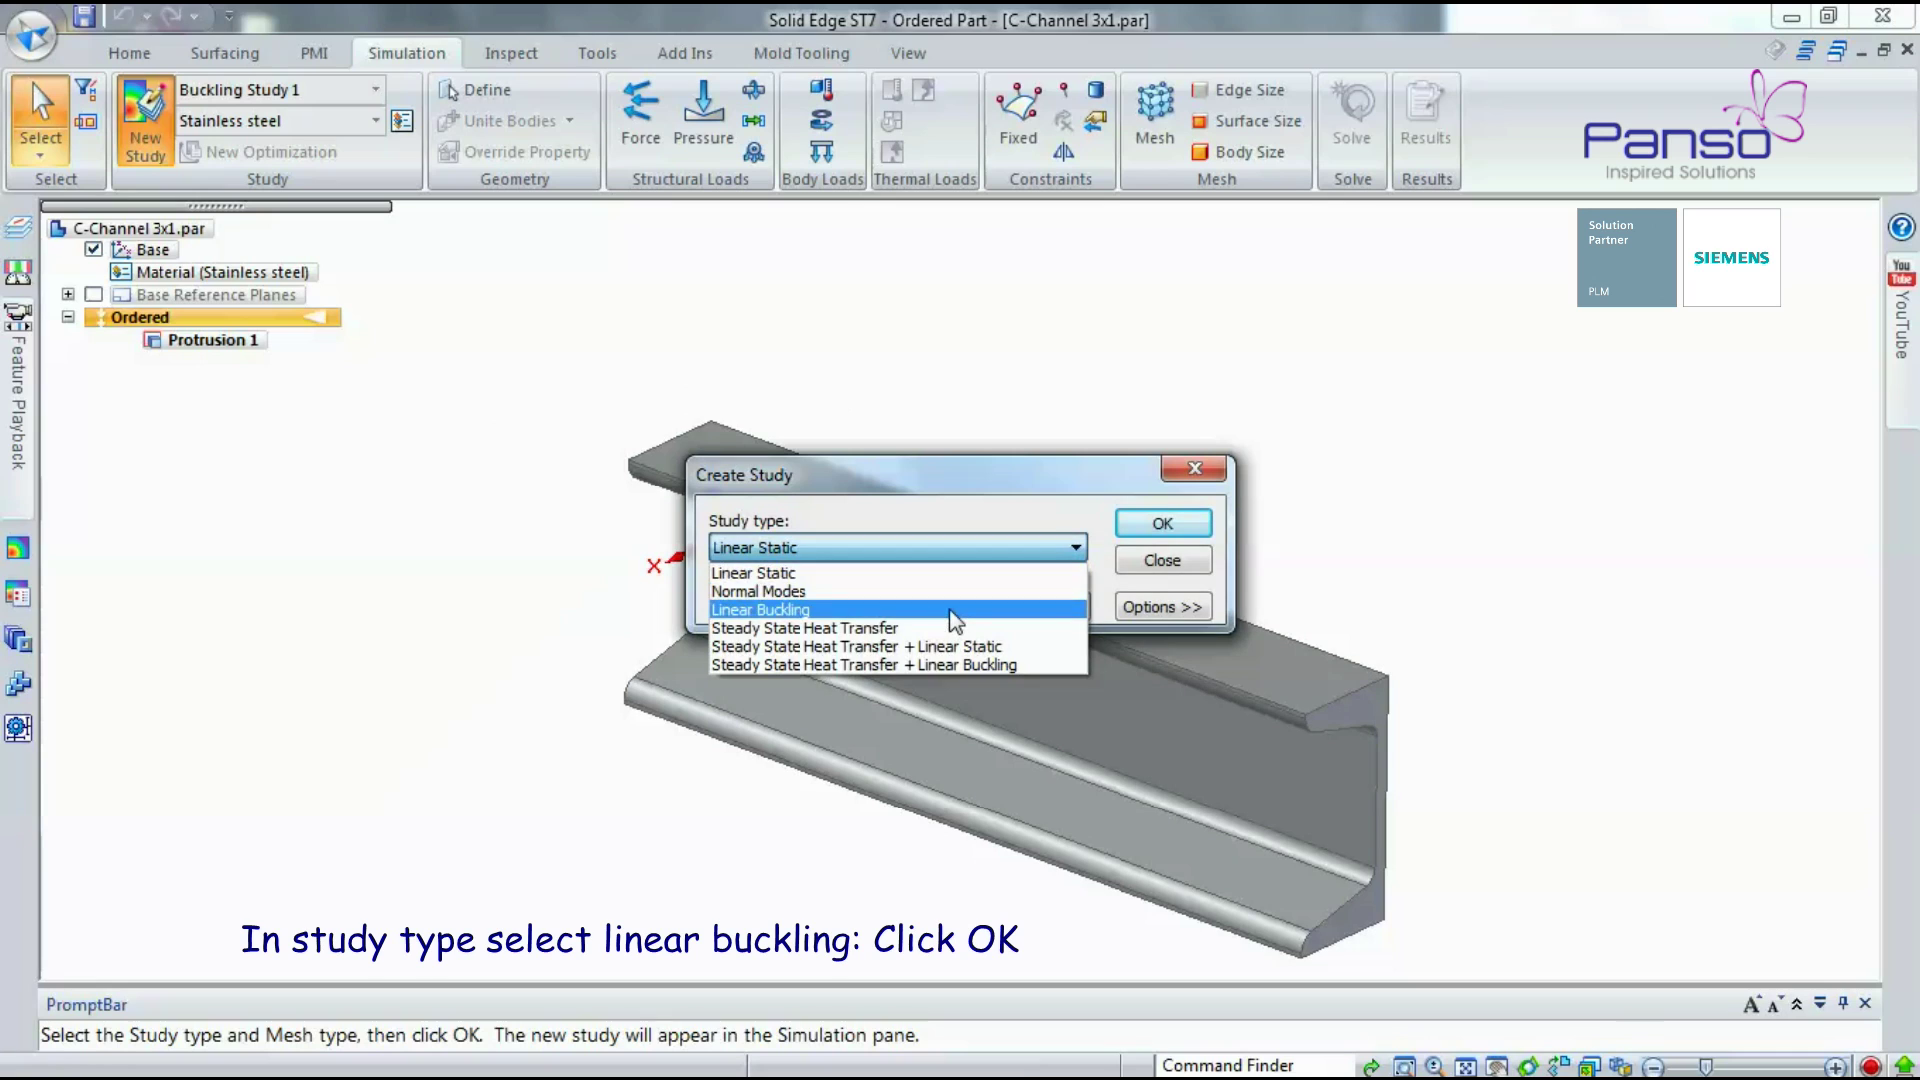
{"action": "left_click", "coordinate": [952, 612]}
{"action": "left_click", "coordinate": [1139, 523]}
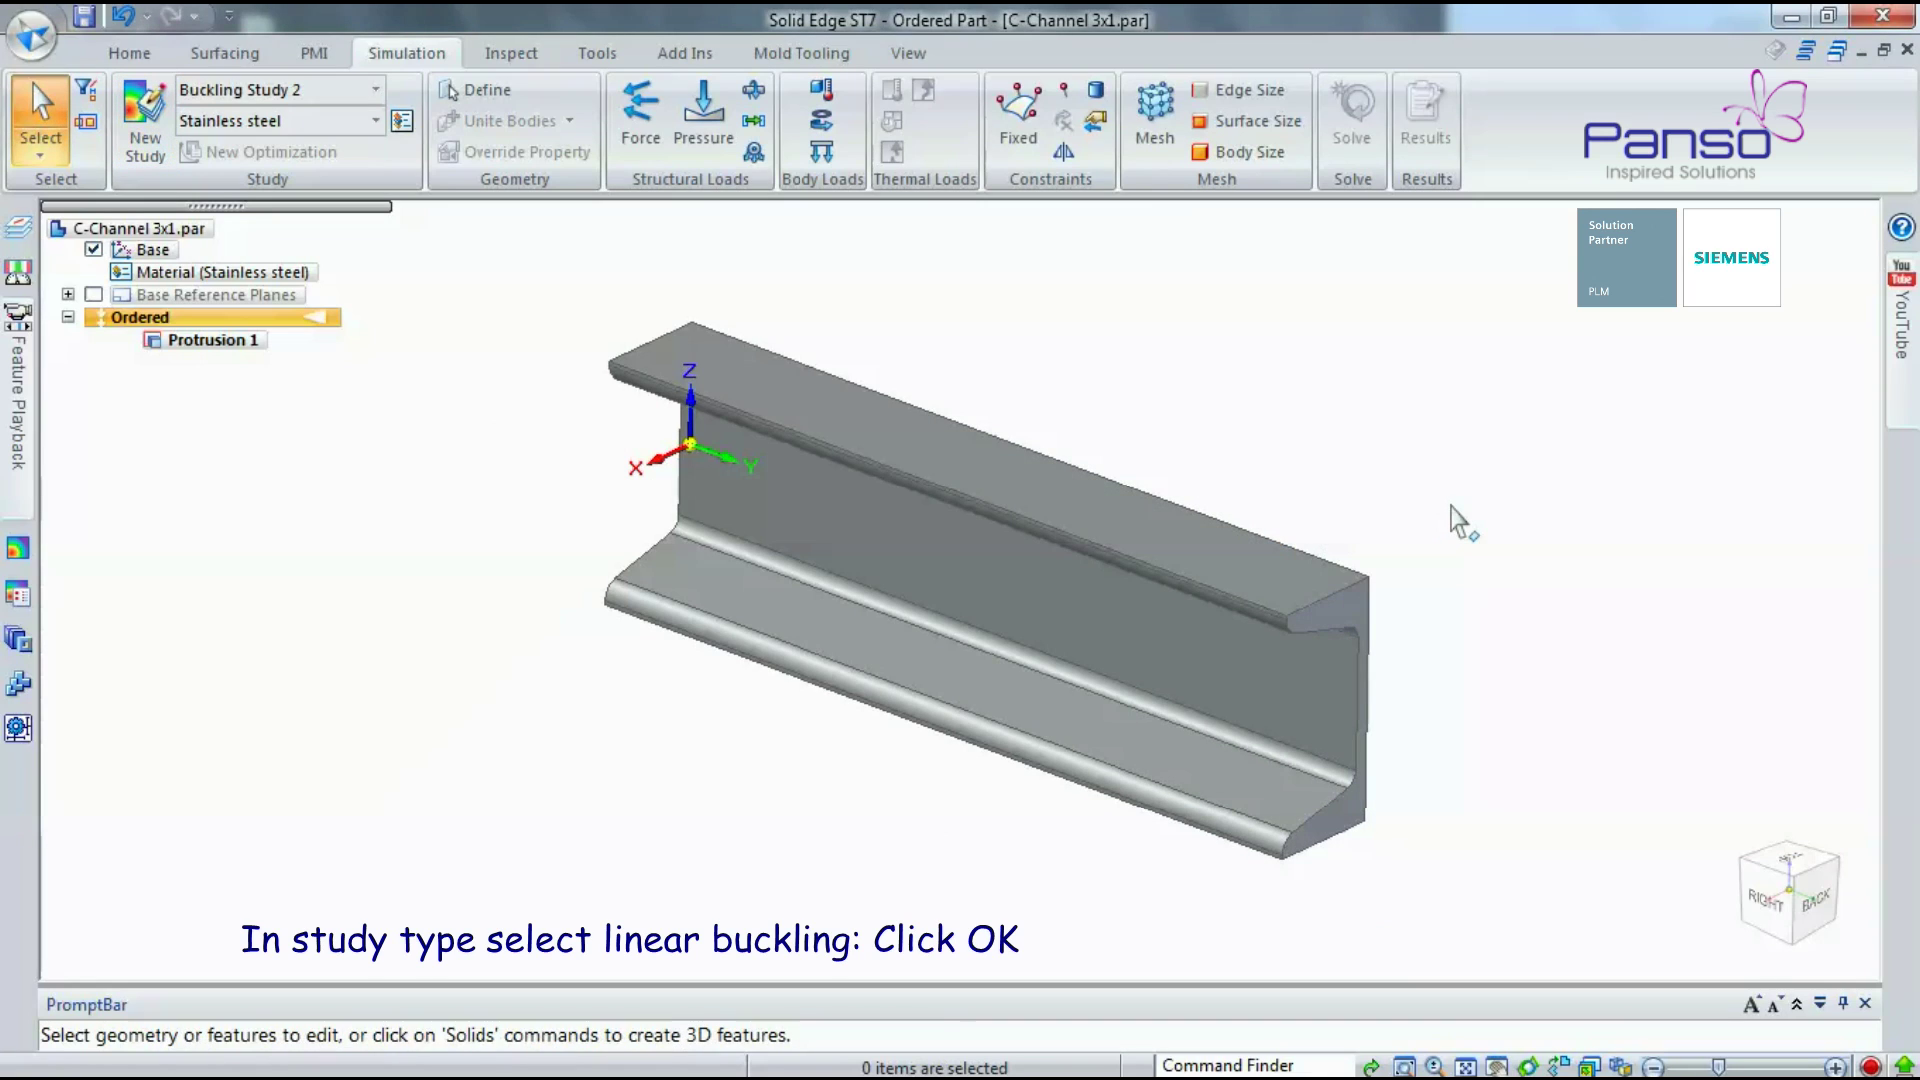
Step: Assign Steel from the Material Table to the channel
{"action": "middle_click_drag", "start_coordinate": [1518, 536], "coordinate": [1473, 303]}
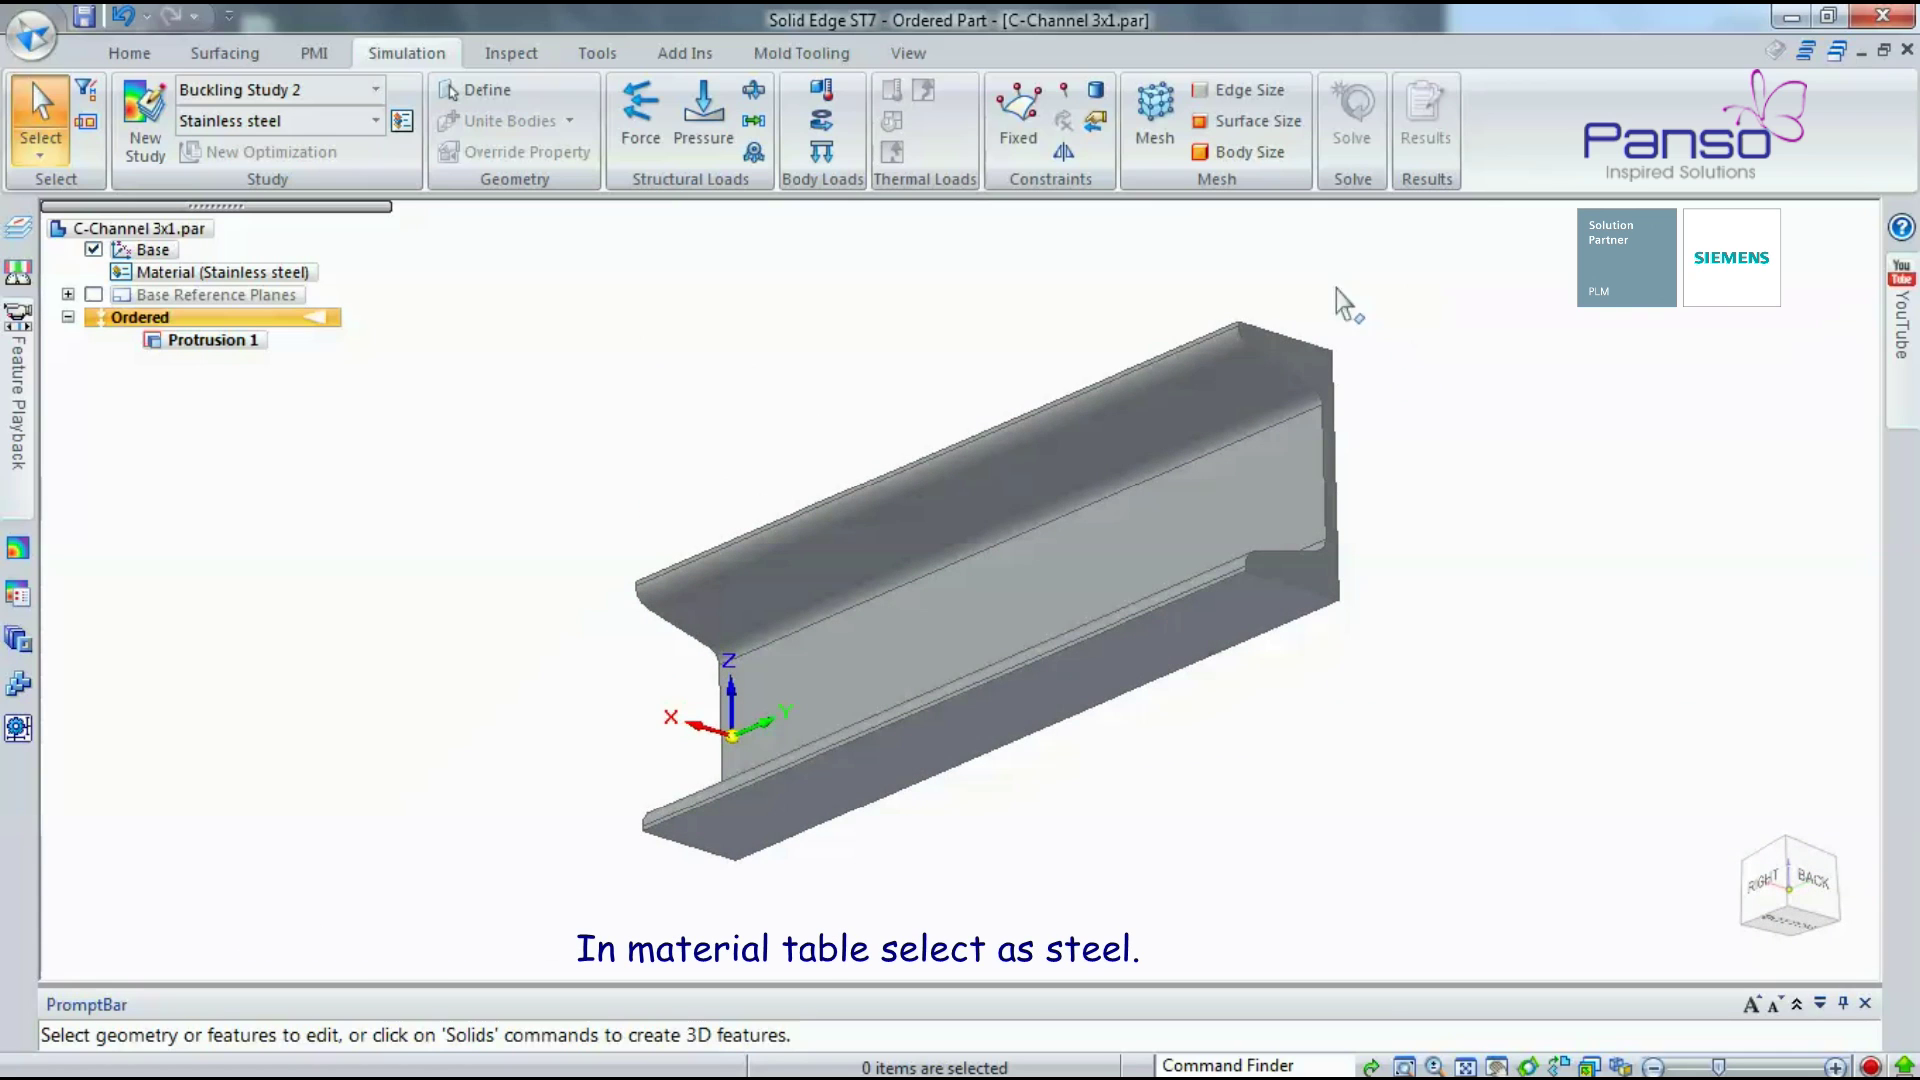
{"action": "left_click", "coordinate": [402, 120]}
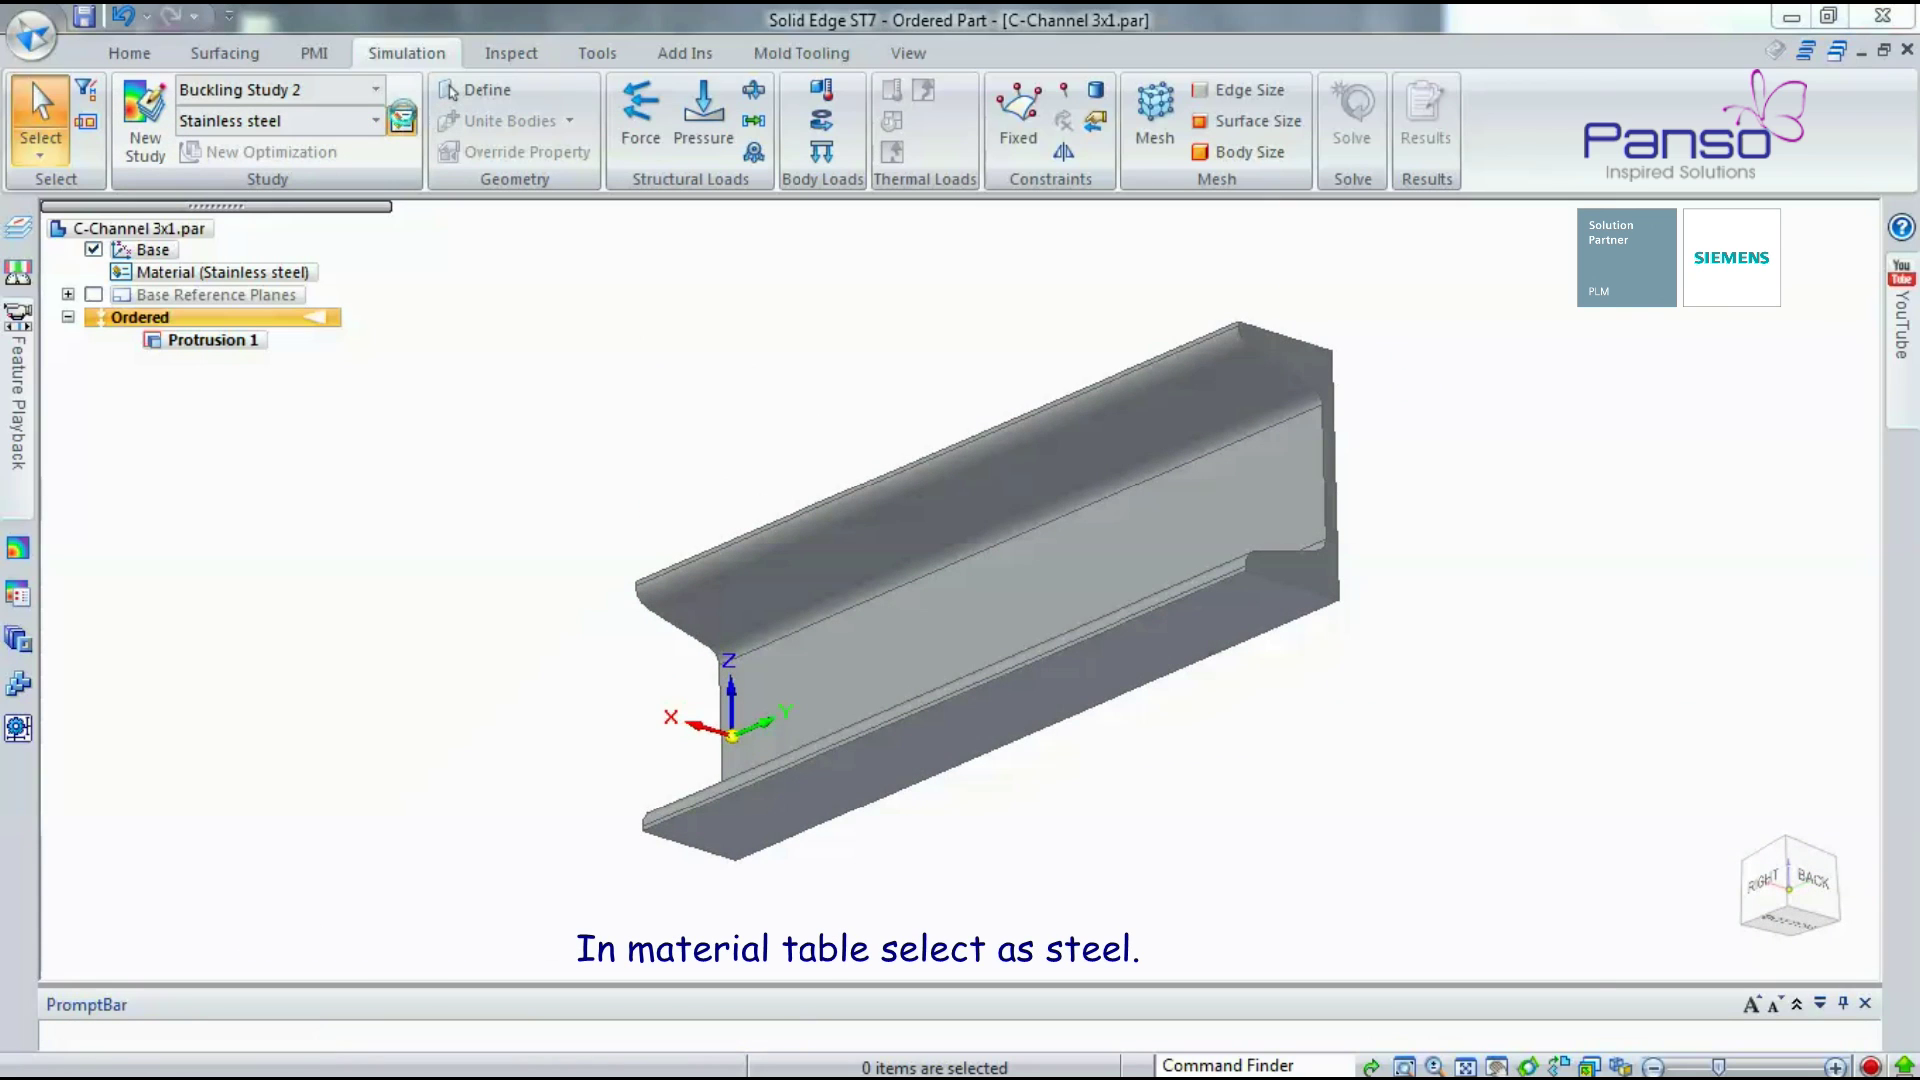
{"action": "left_click", "coordinate": [569, 404]}
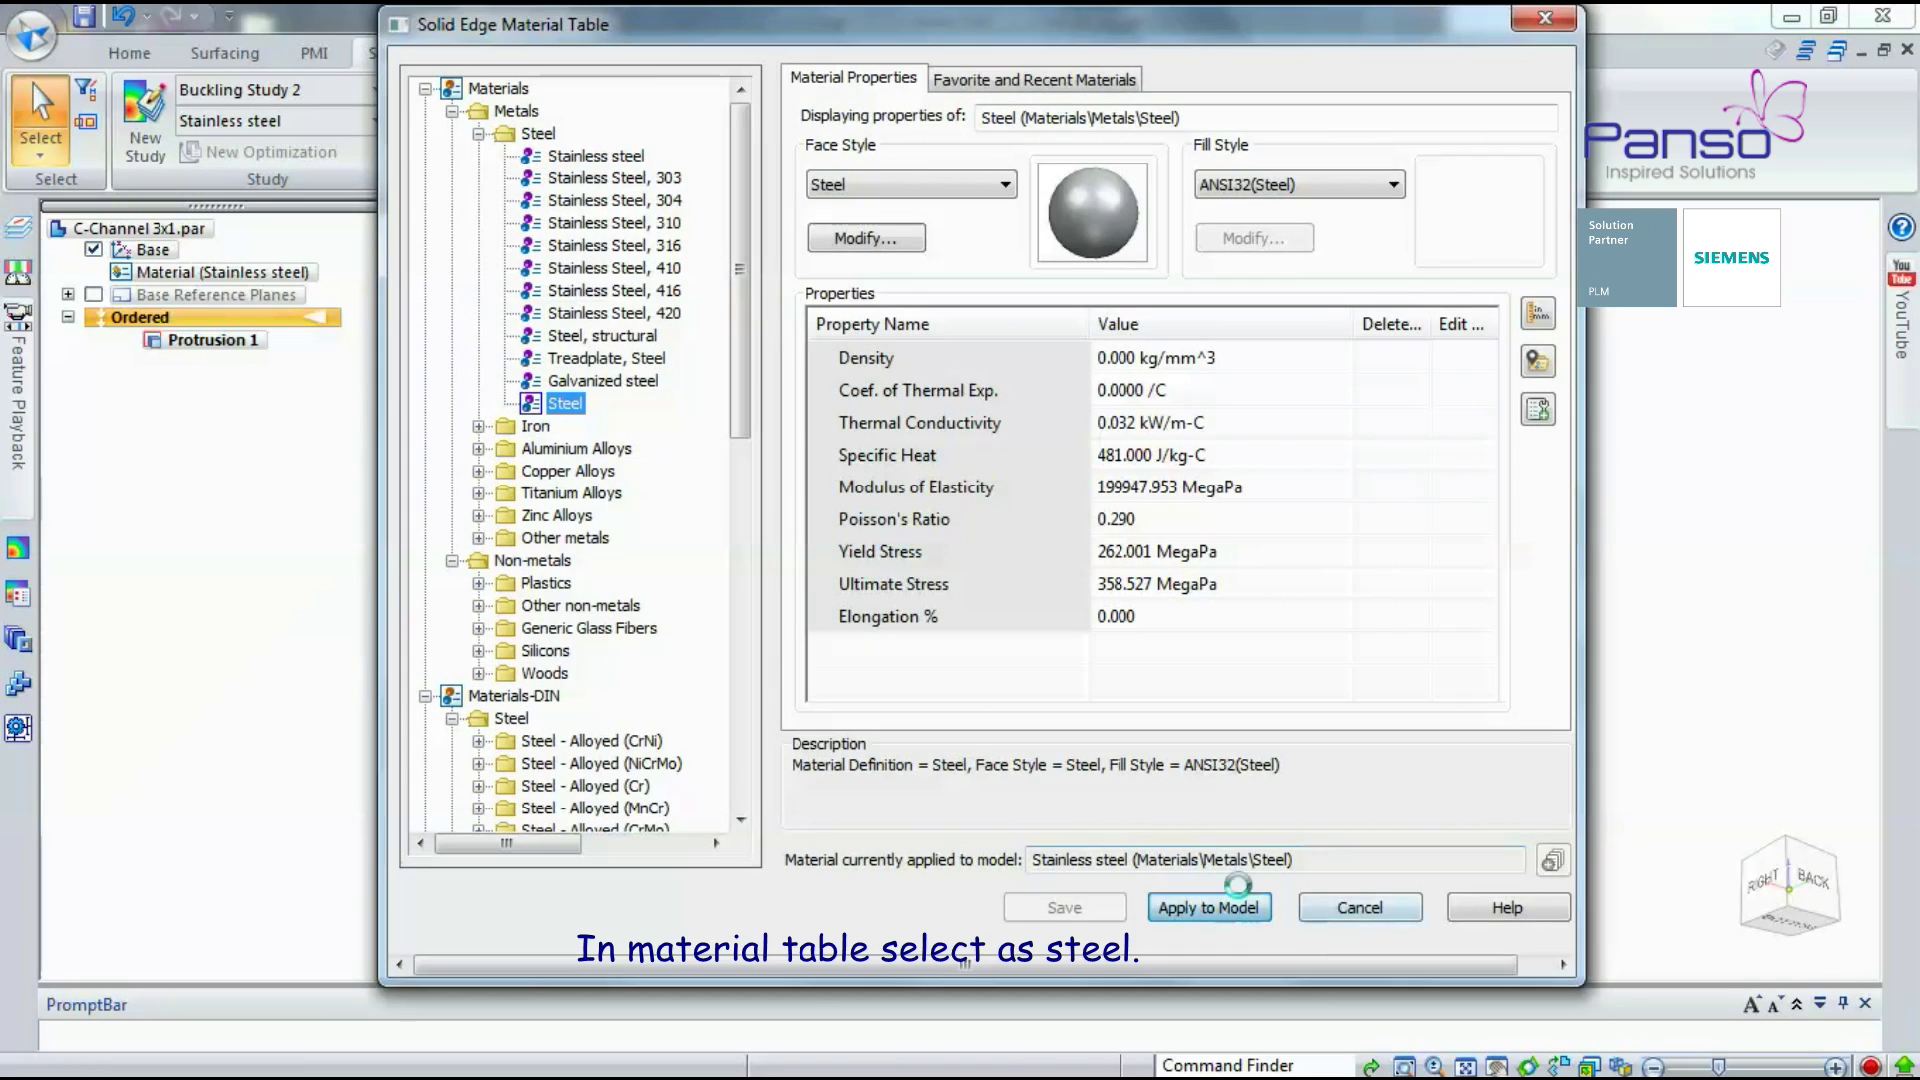
{"action": "left_click", "coordinate": [1207, 903]}
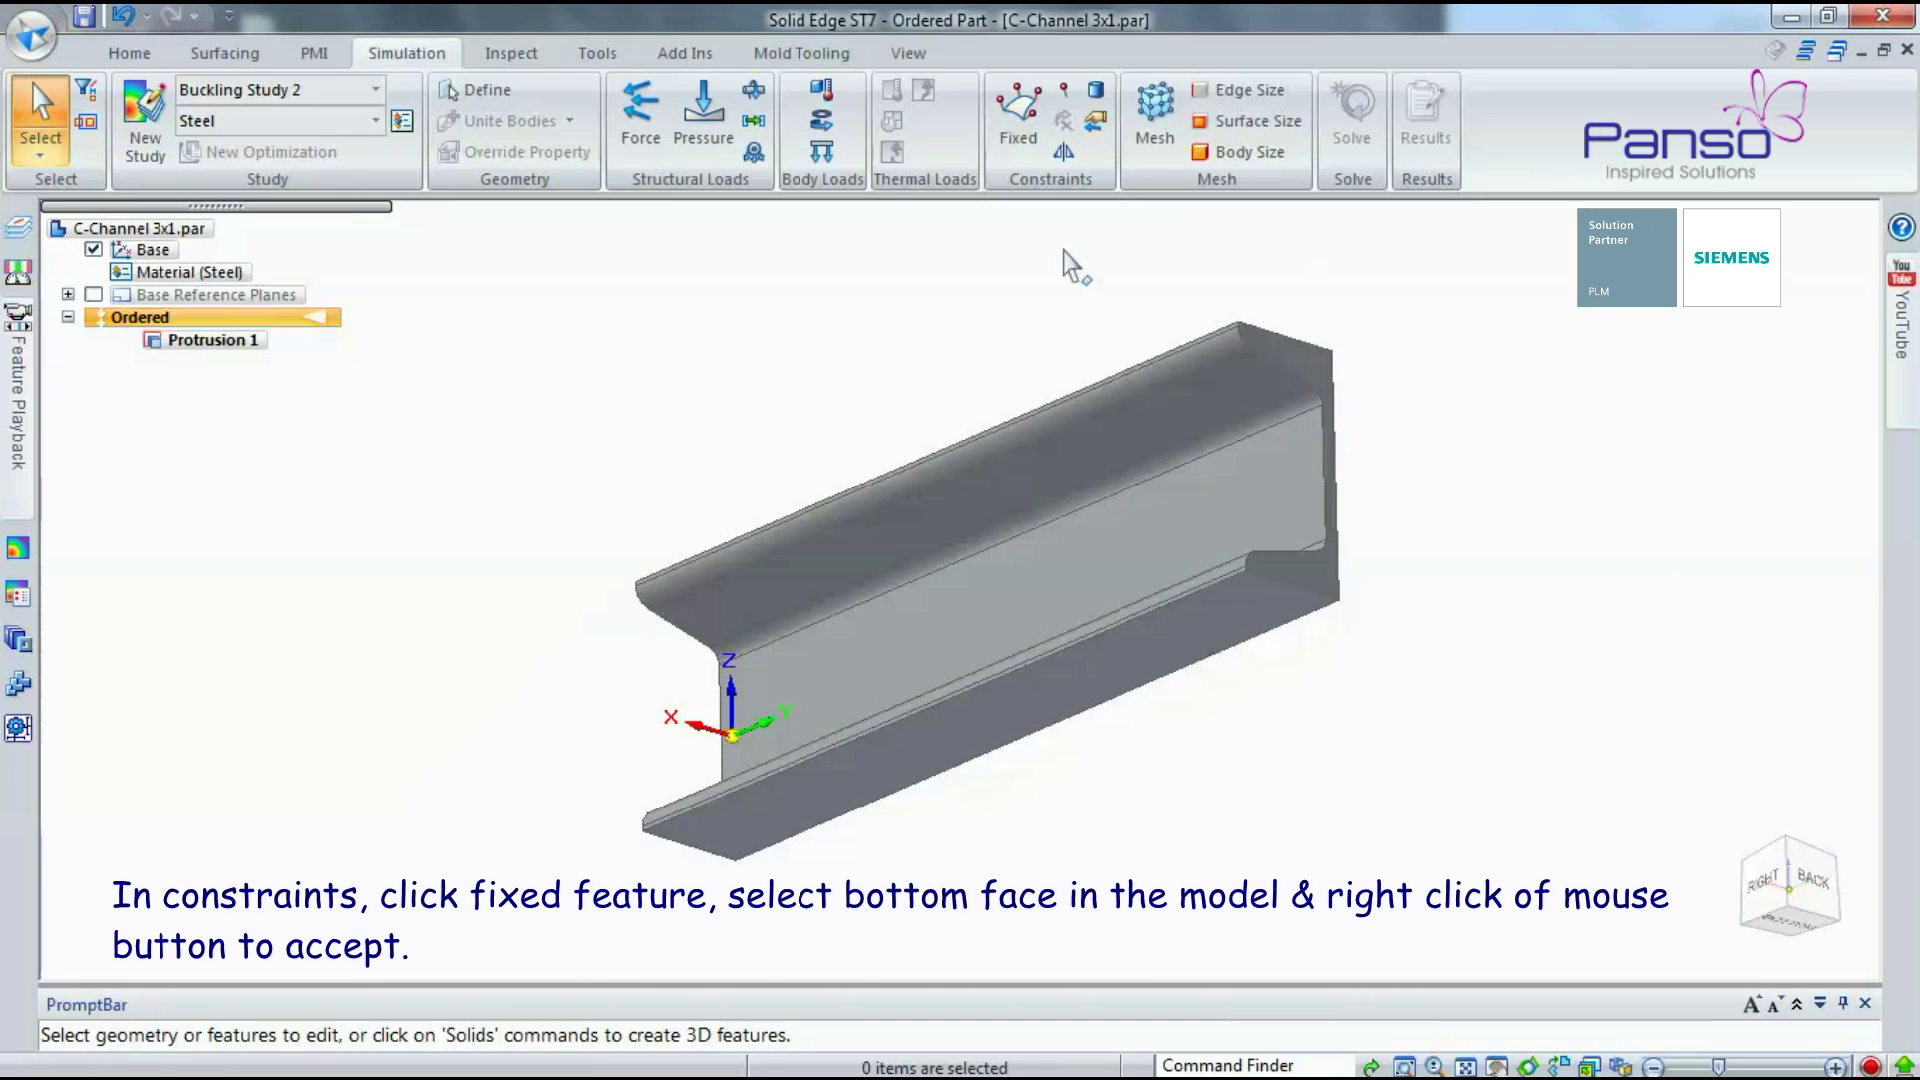
Step: Apply a fixed constraint to the channel's bottom face
{"action": "left_click", "coordinate": [1032, 134]}
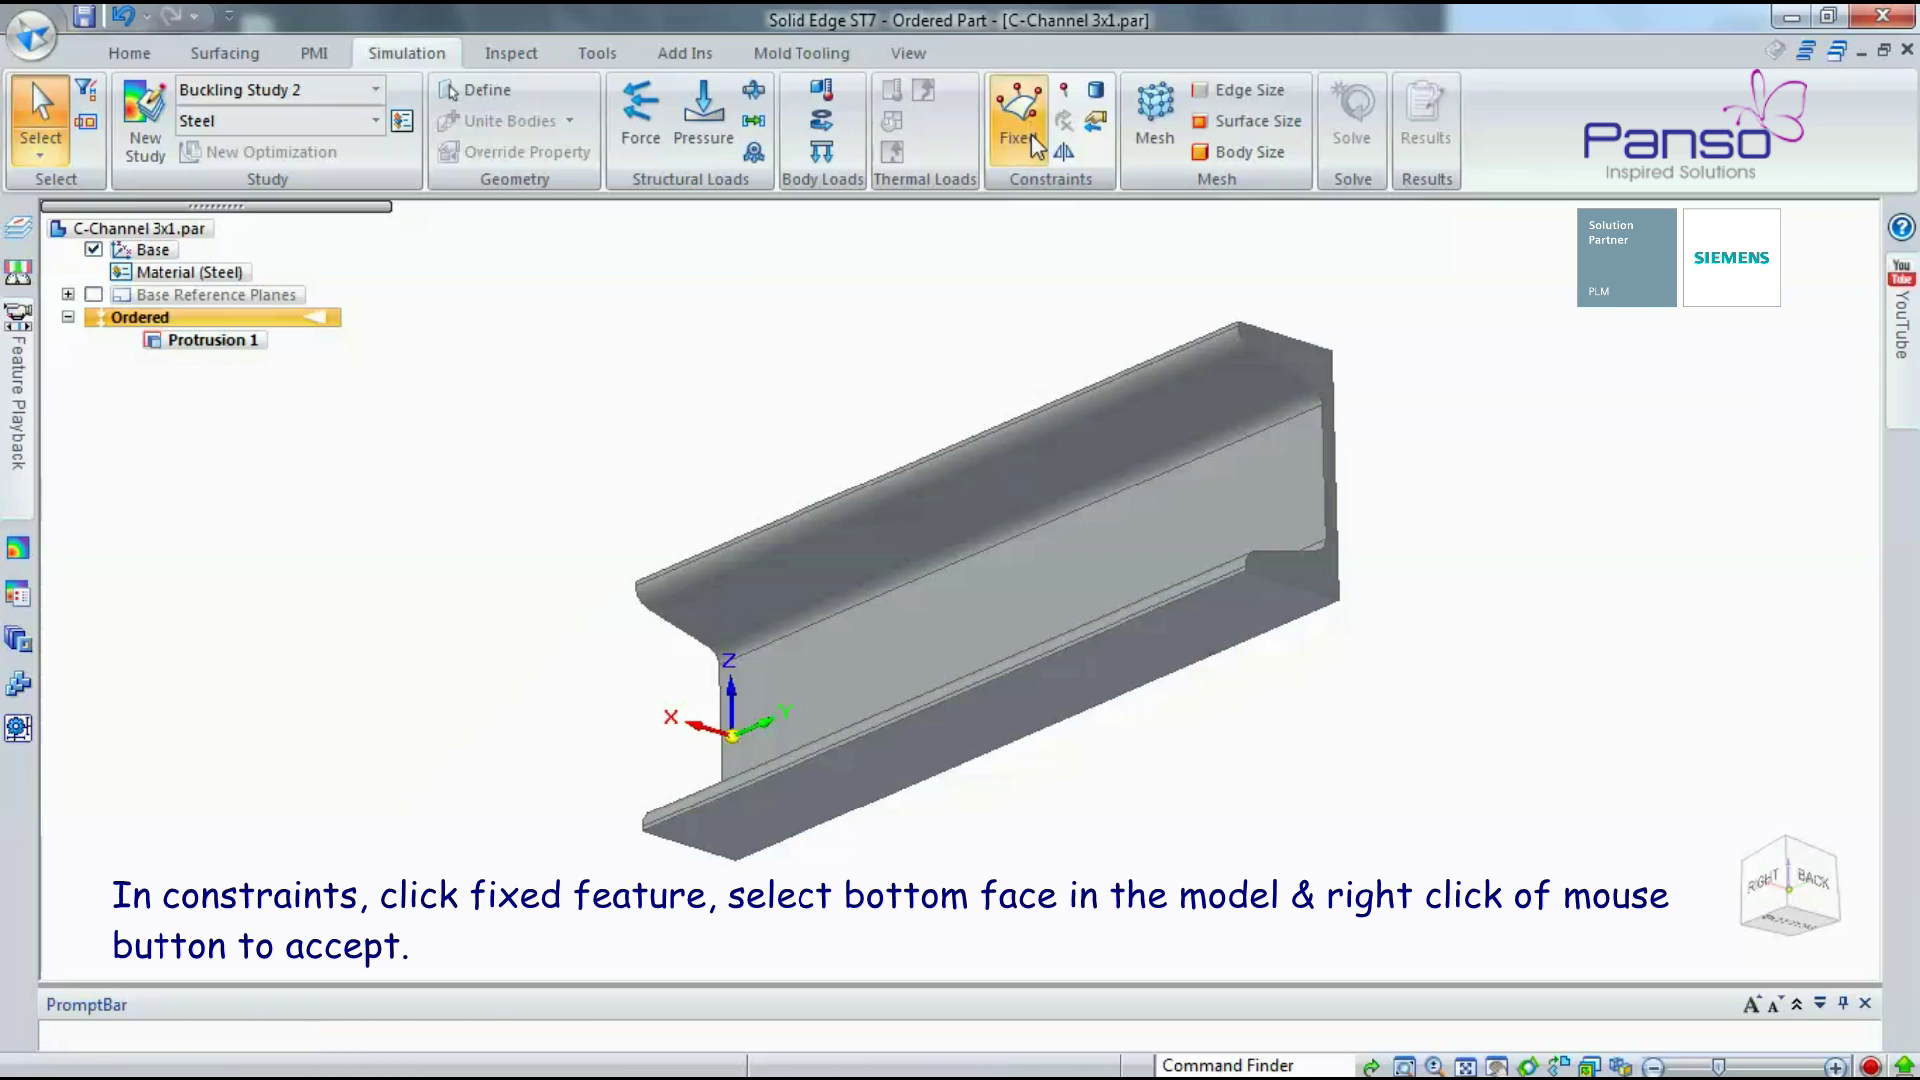
{"action": "left_click", "coordinate": [1148, 668]}
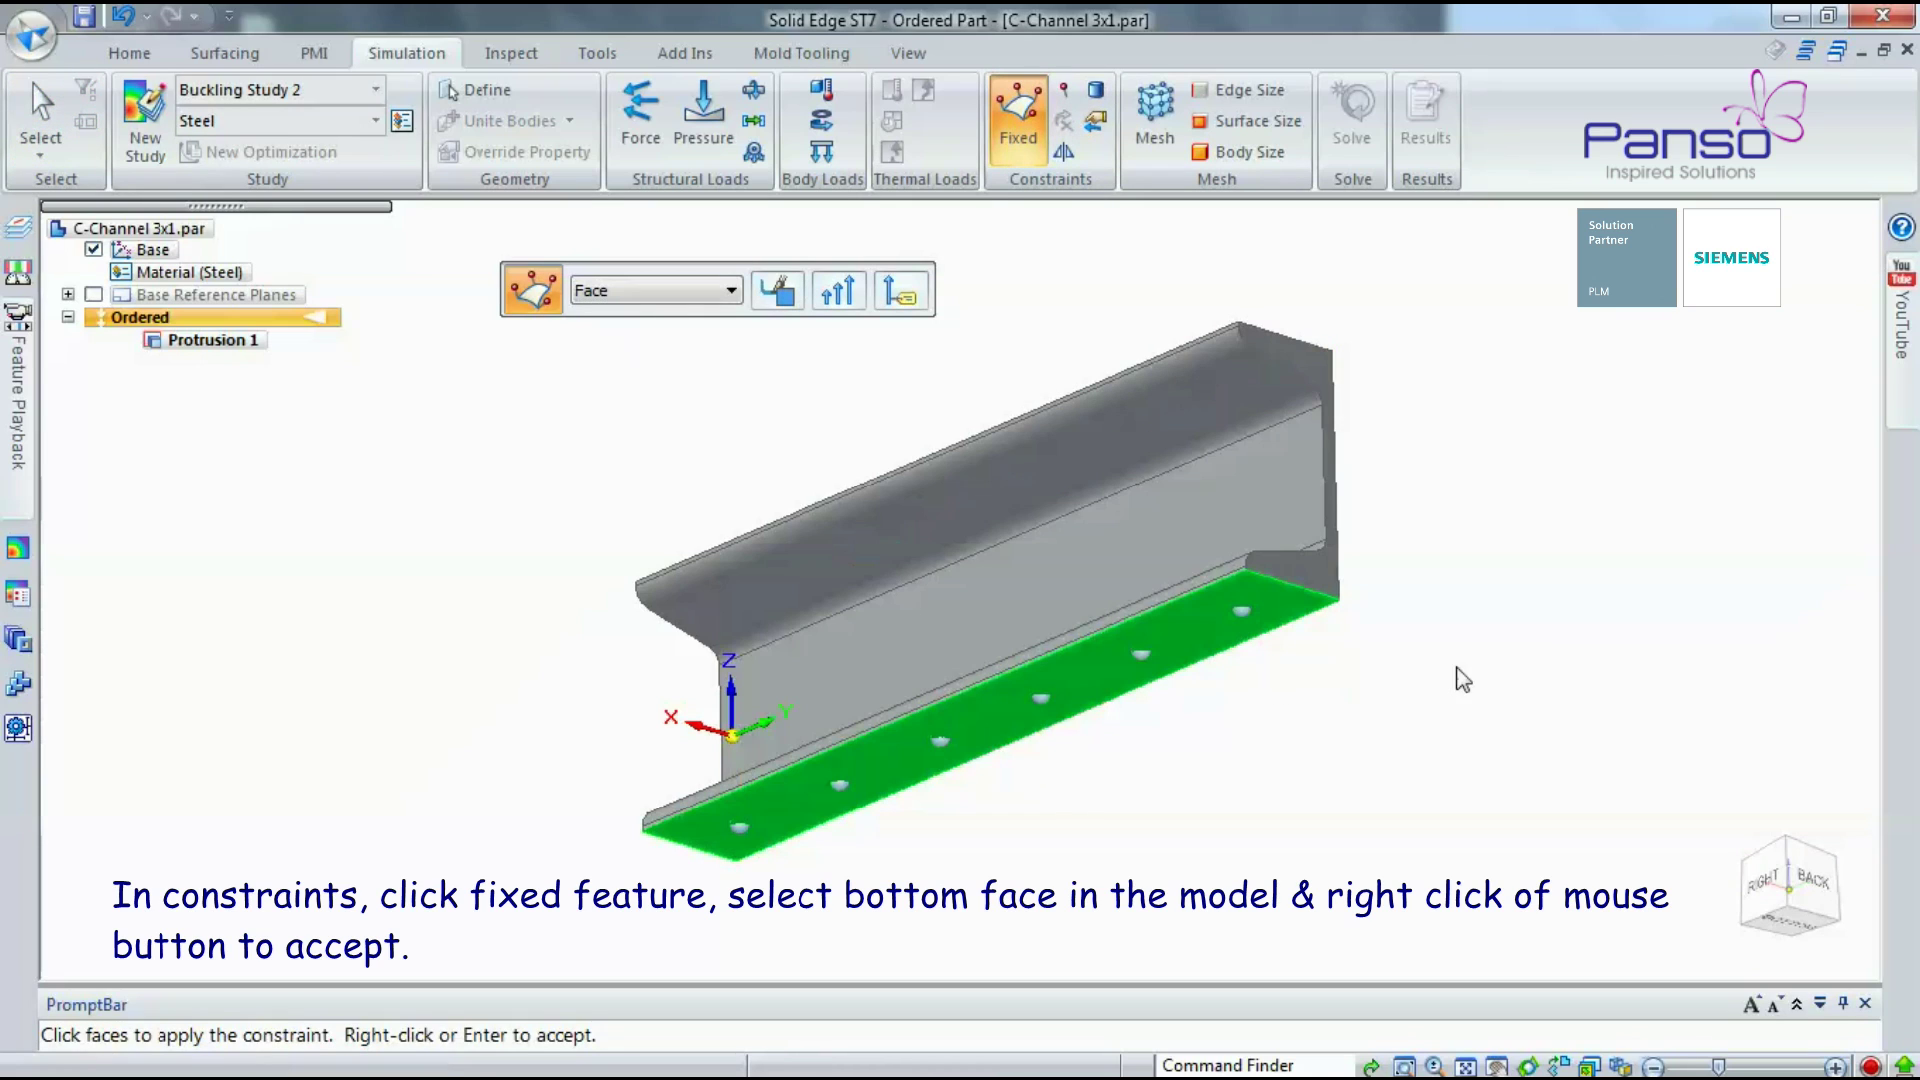
{"action": "right_click", "coordinate": [1540, 638]}
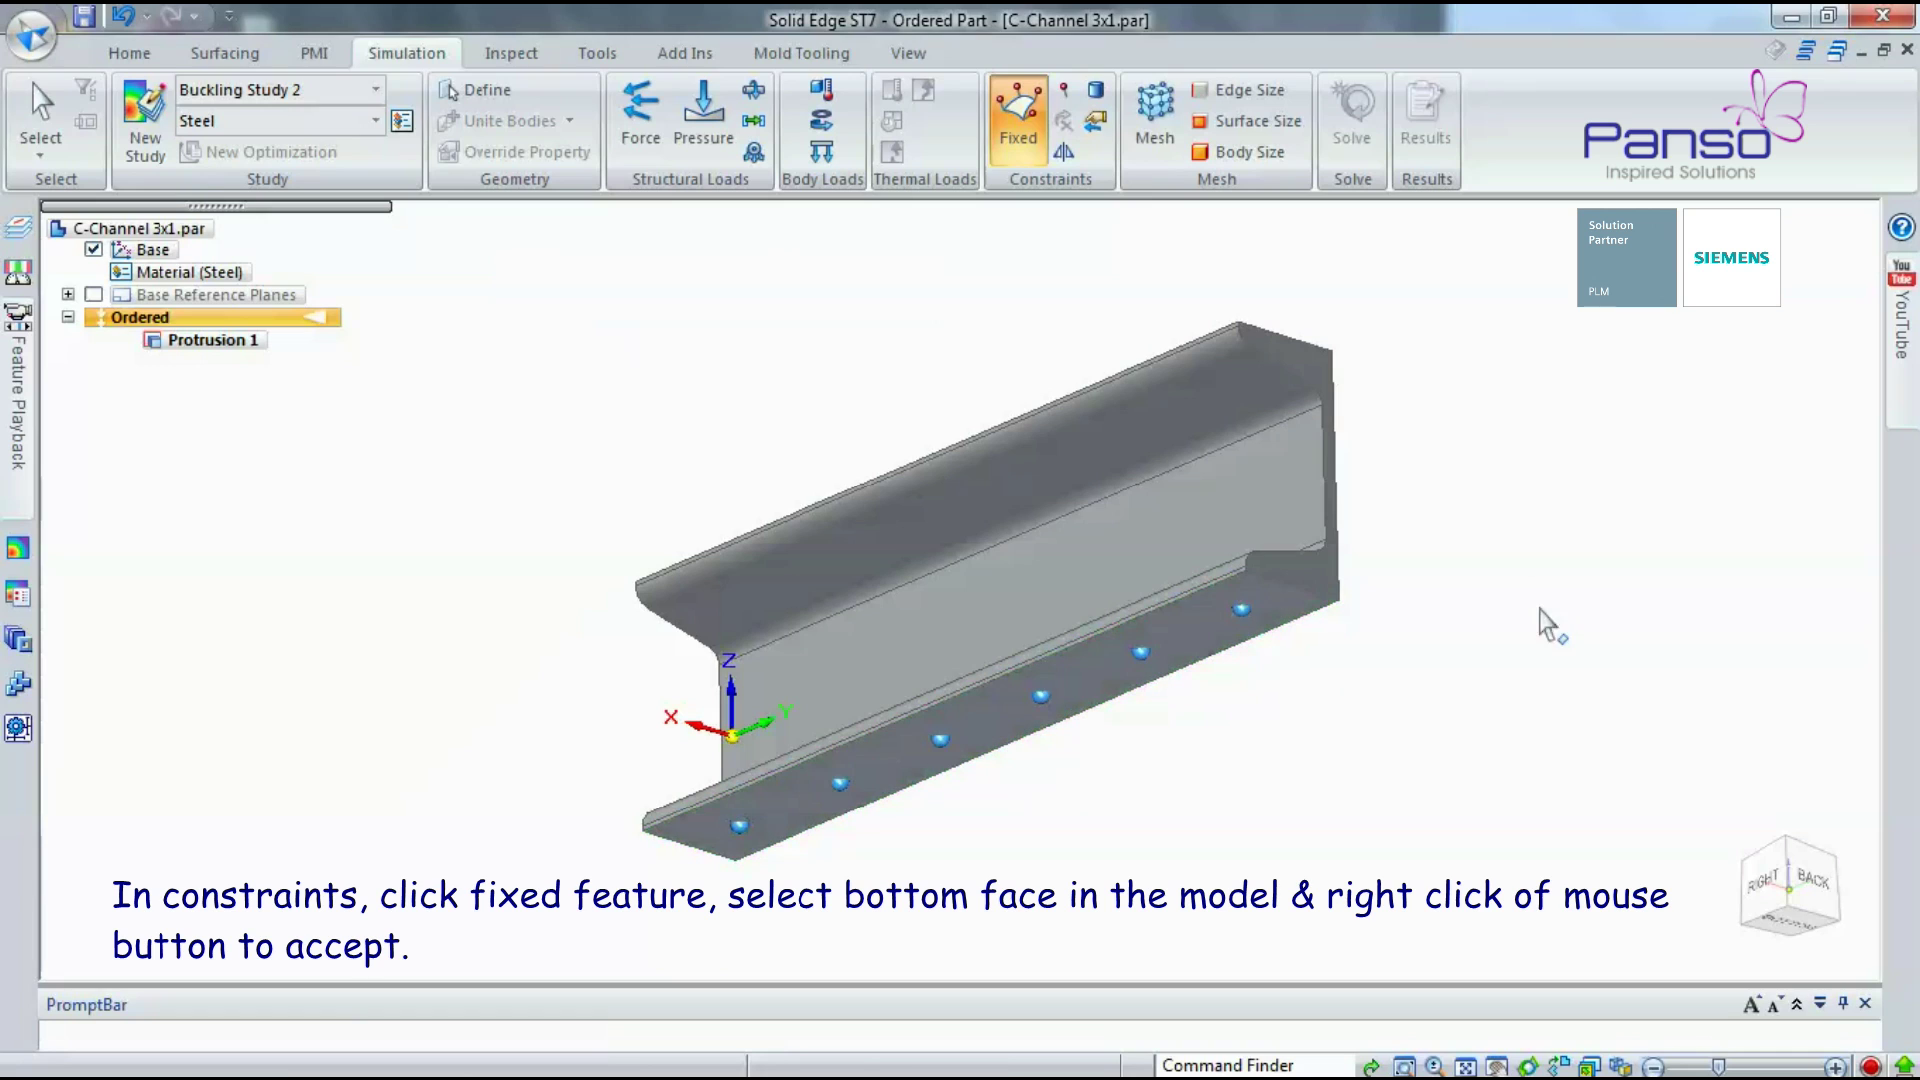
{"action": "middle_click_drag", "start_coordinate": [1509, 432], "coordinate": [1525, 643]}
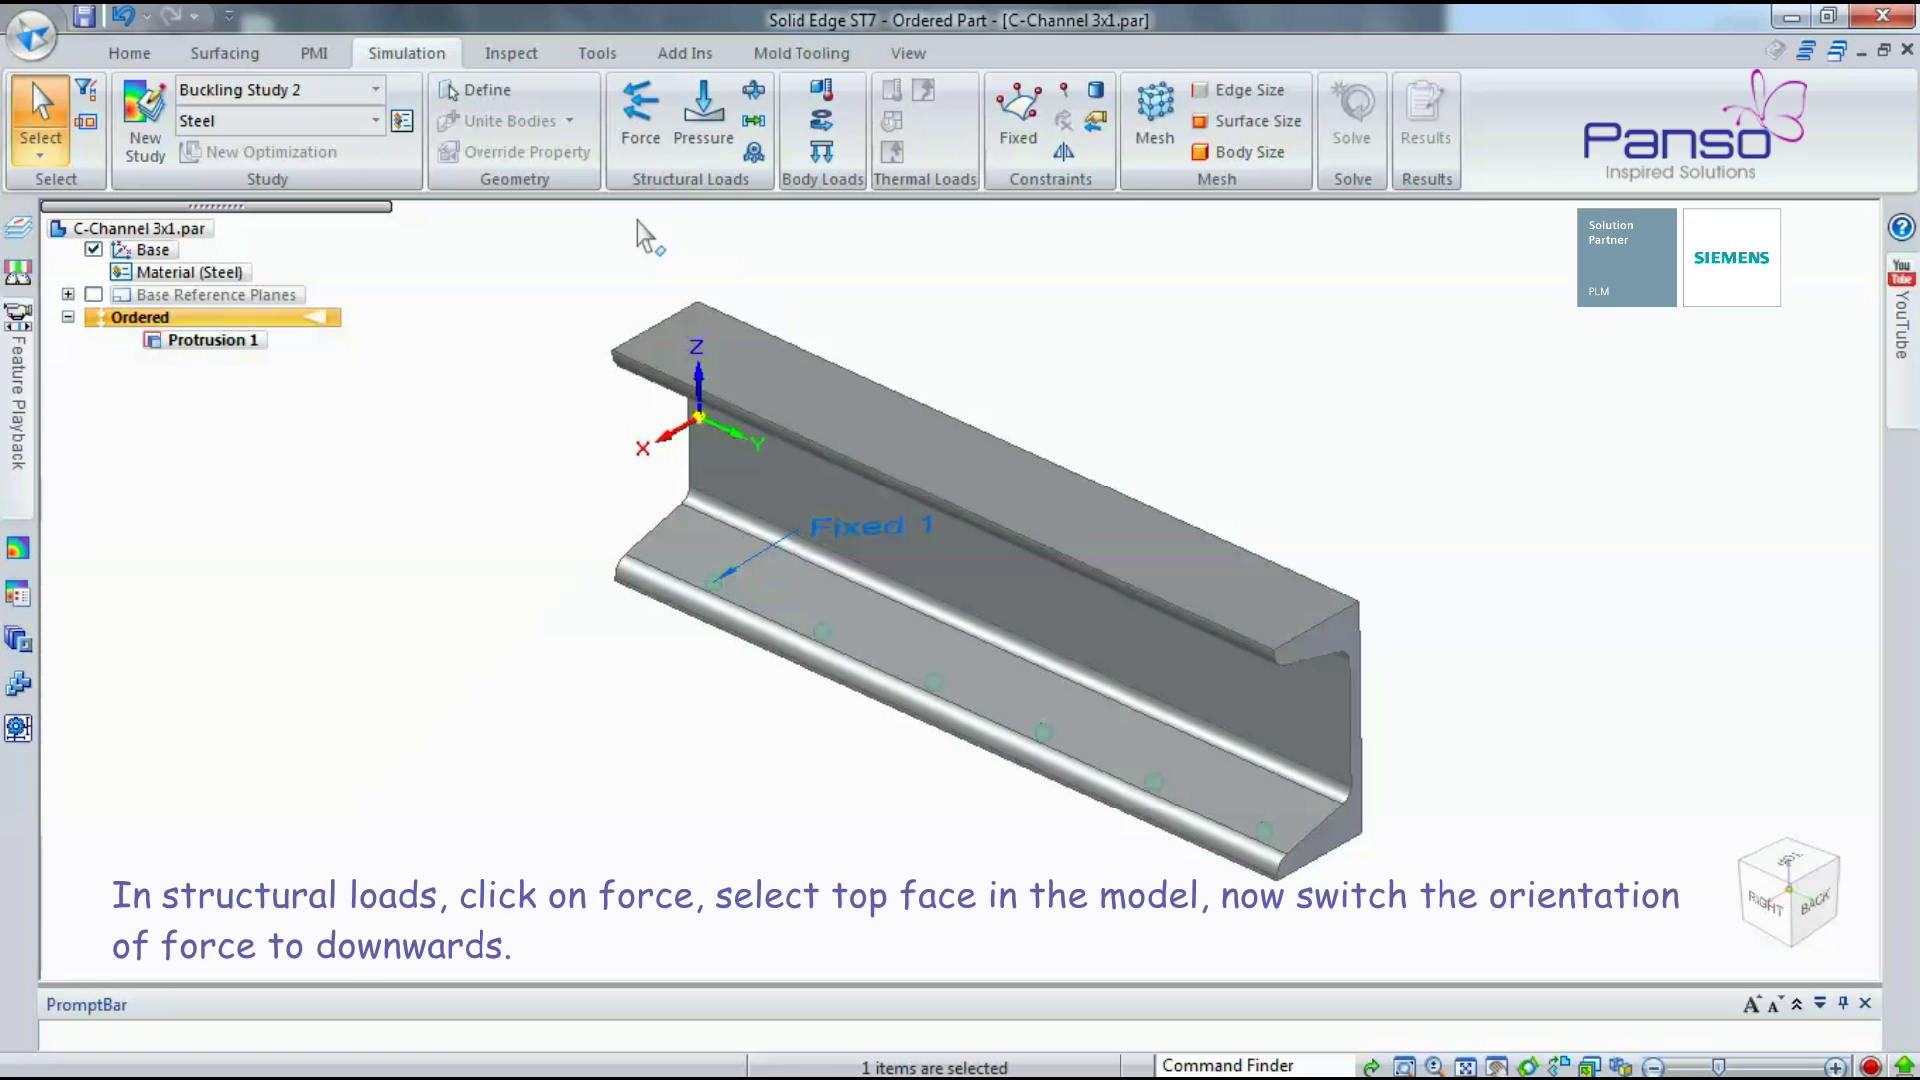
Step: Apply a downward 100000 mN force to the channel's top face
{"action": "left_click", "coordinate": [640, 128]}
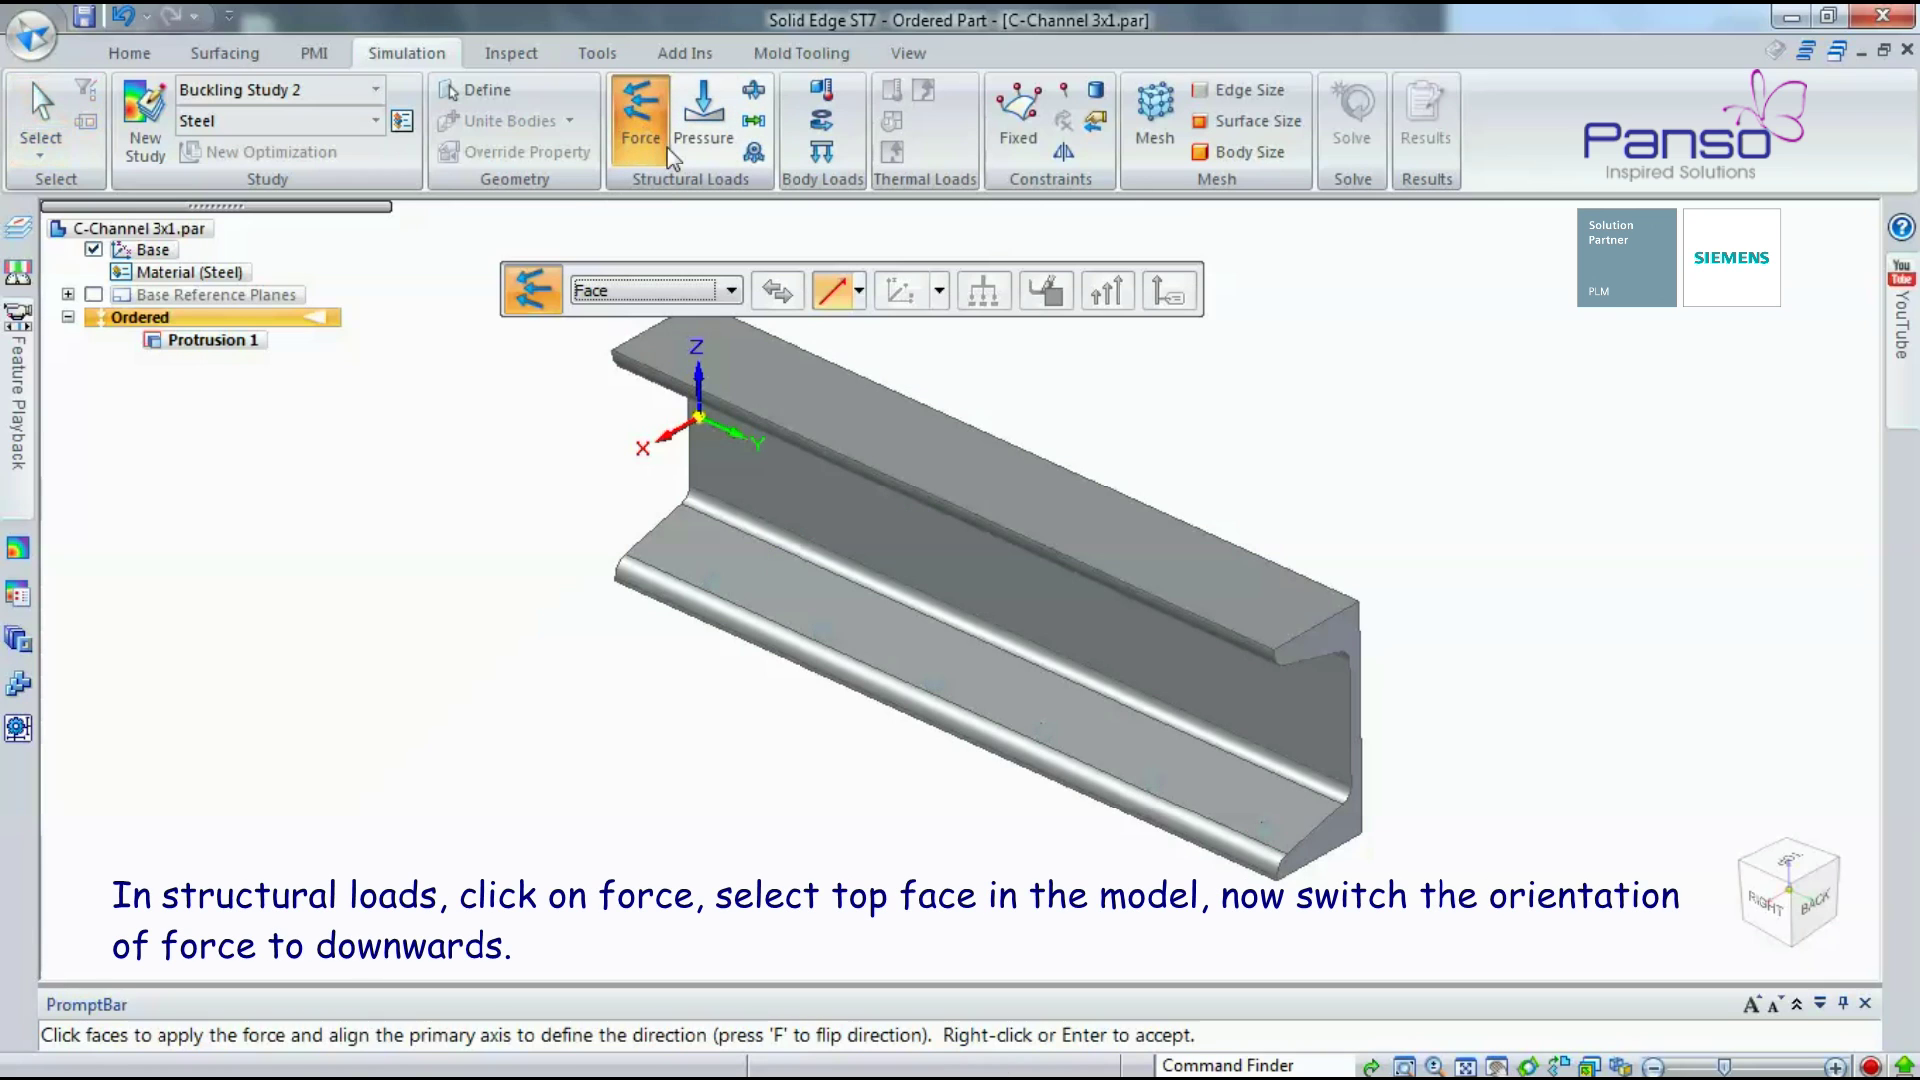
{"action": "left_click", "coordinate": [930, 460]}
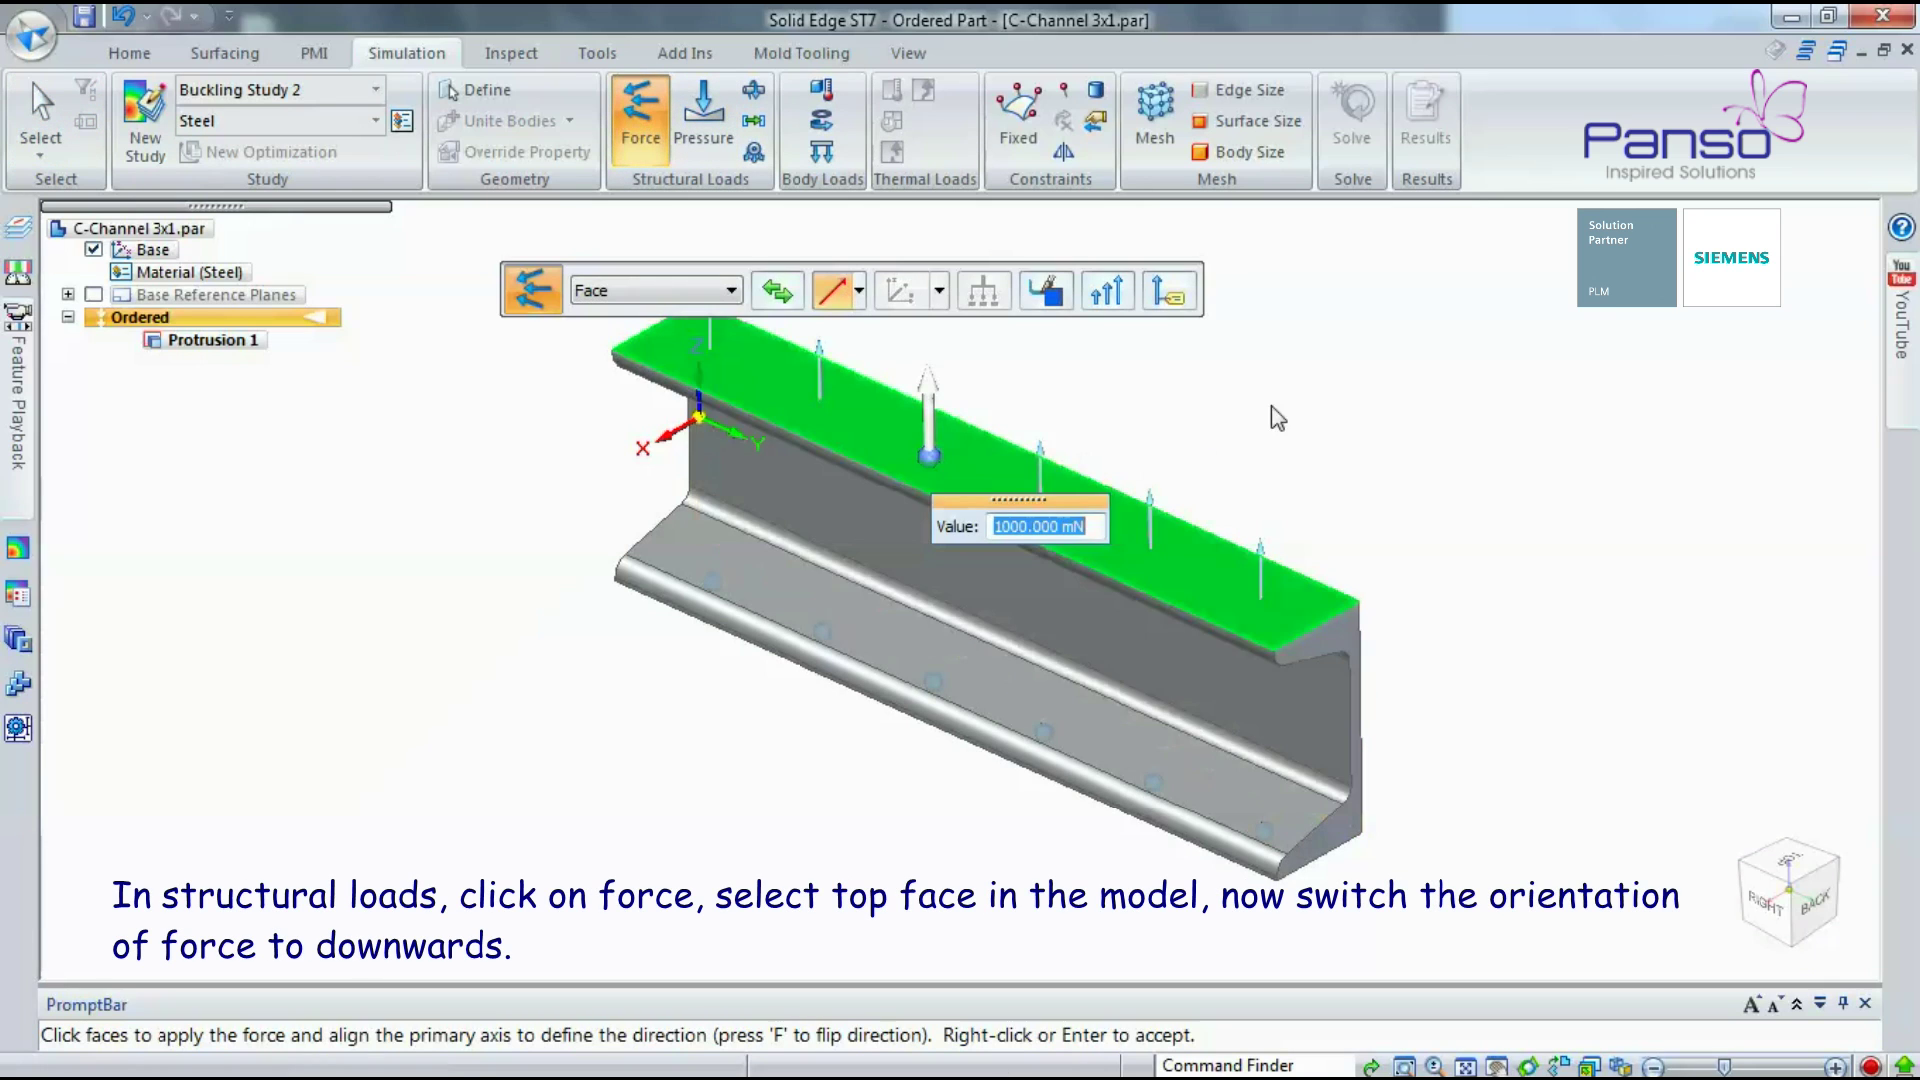
{"action": "left_click", "coordinate": [796, 298]}
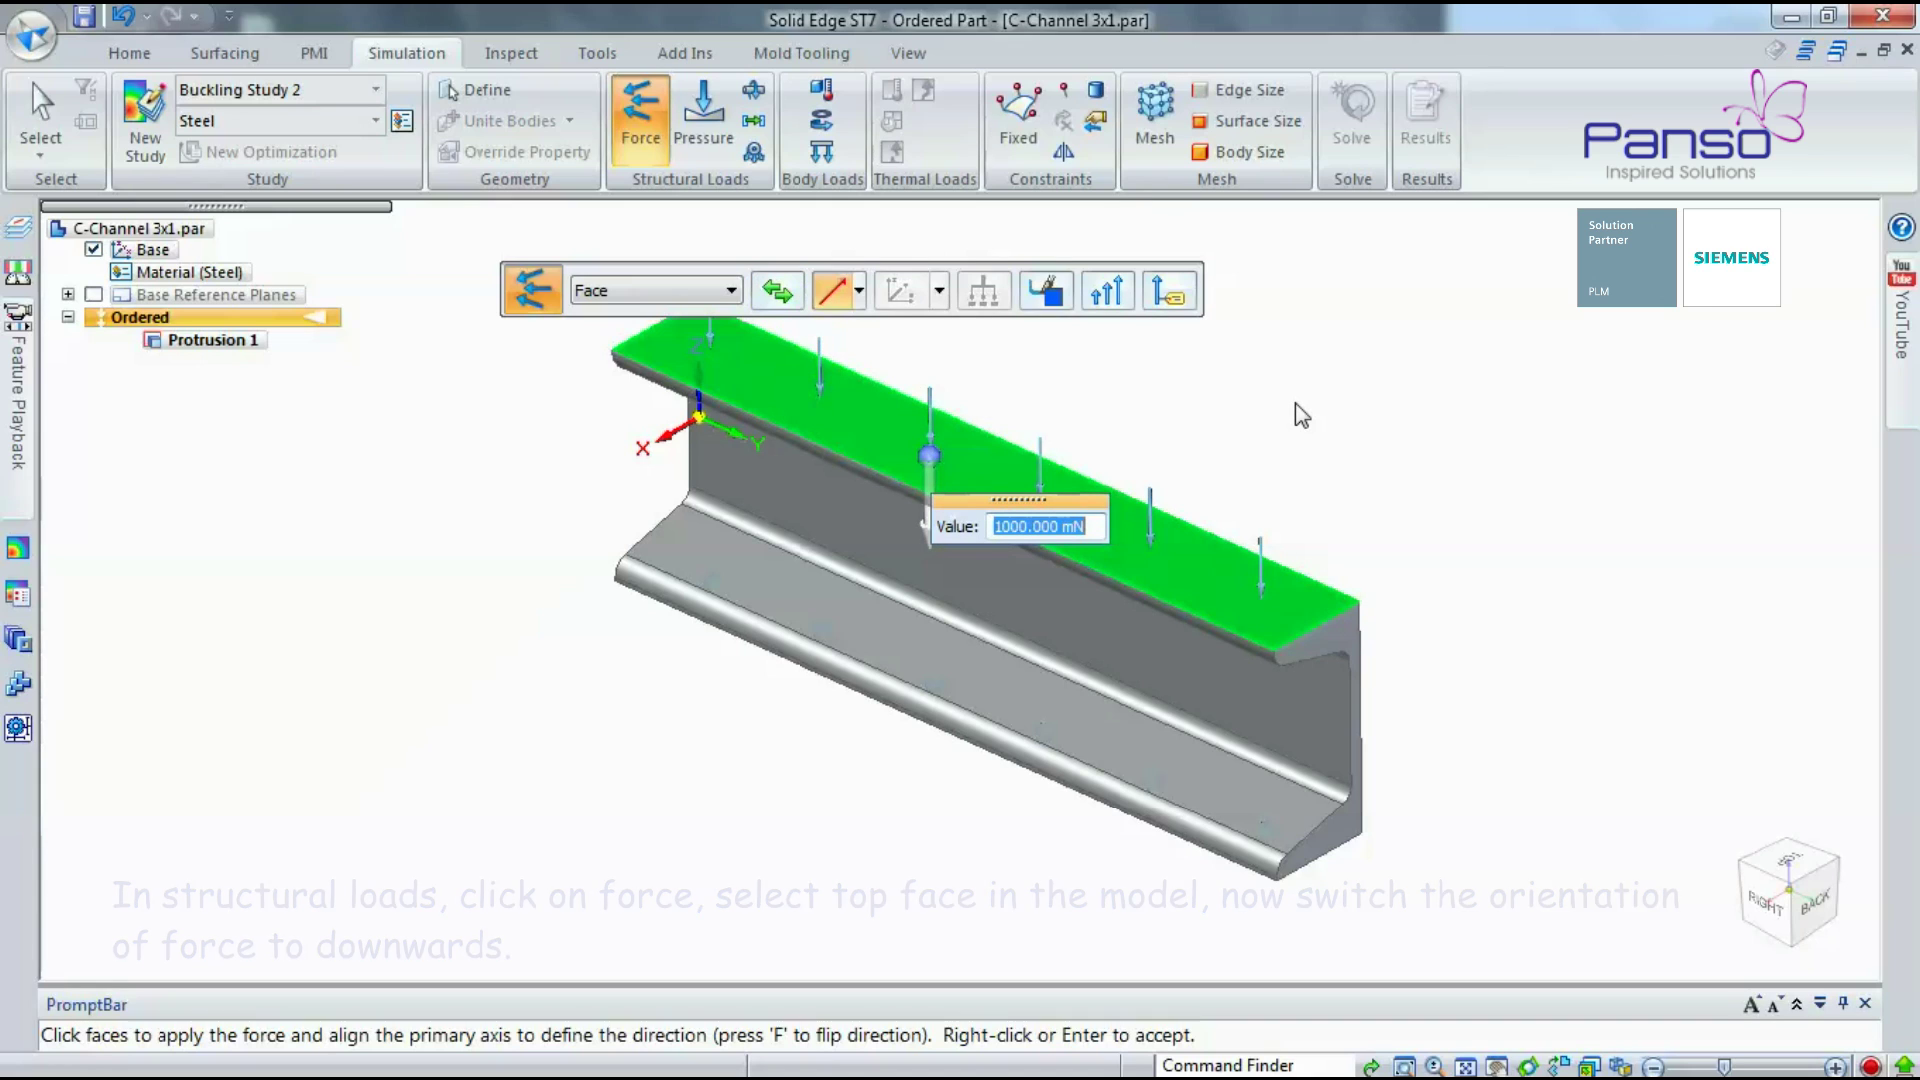
{"action": "type", "text": "100"}
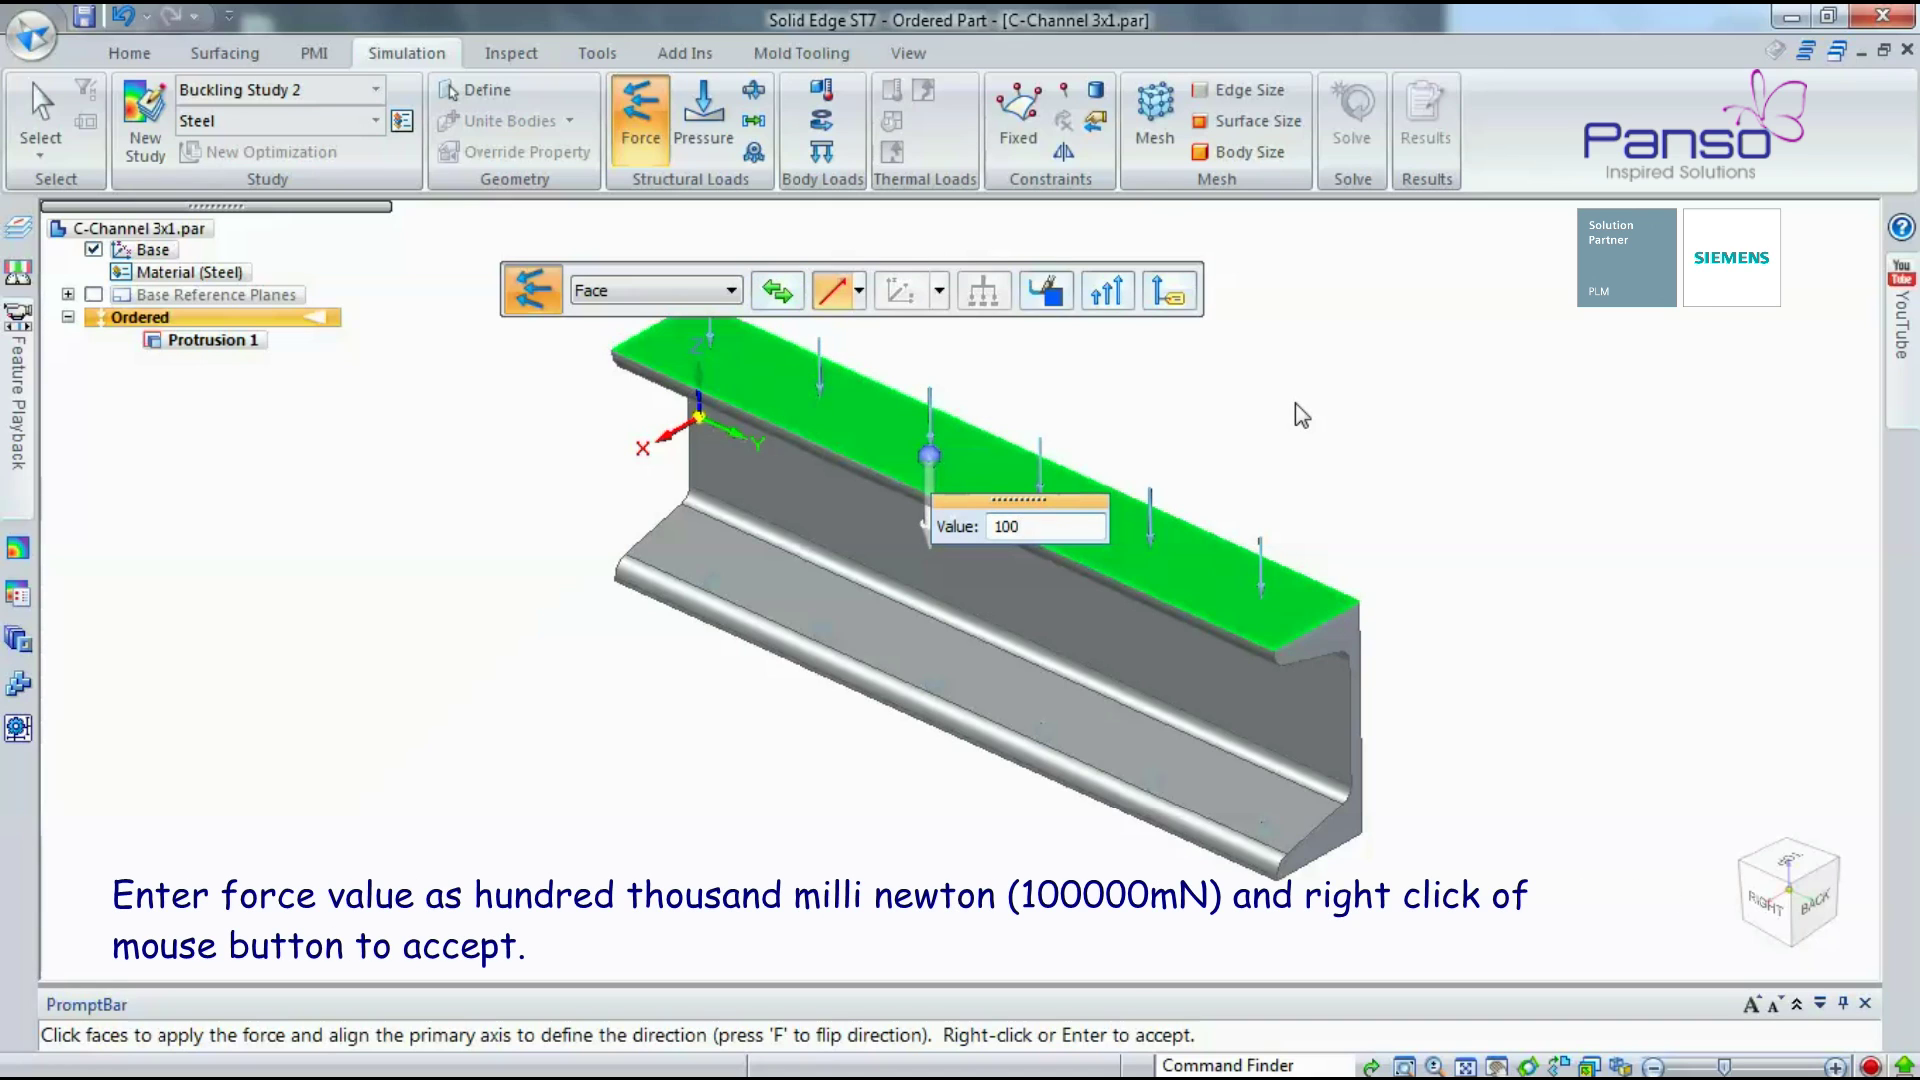
{"action": "type", "text": "000"}
{"action": "right_click", "coordinate": [1309, 401]}
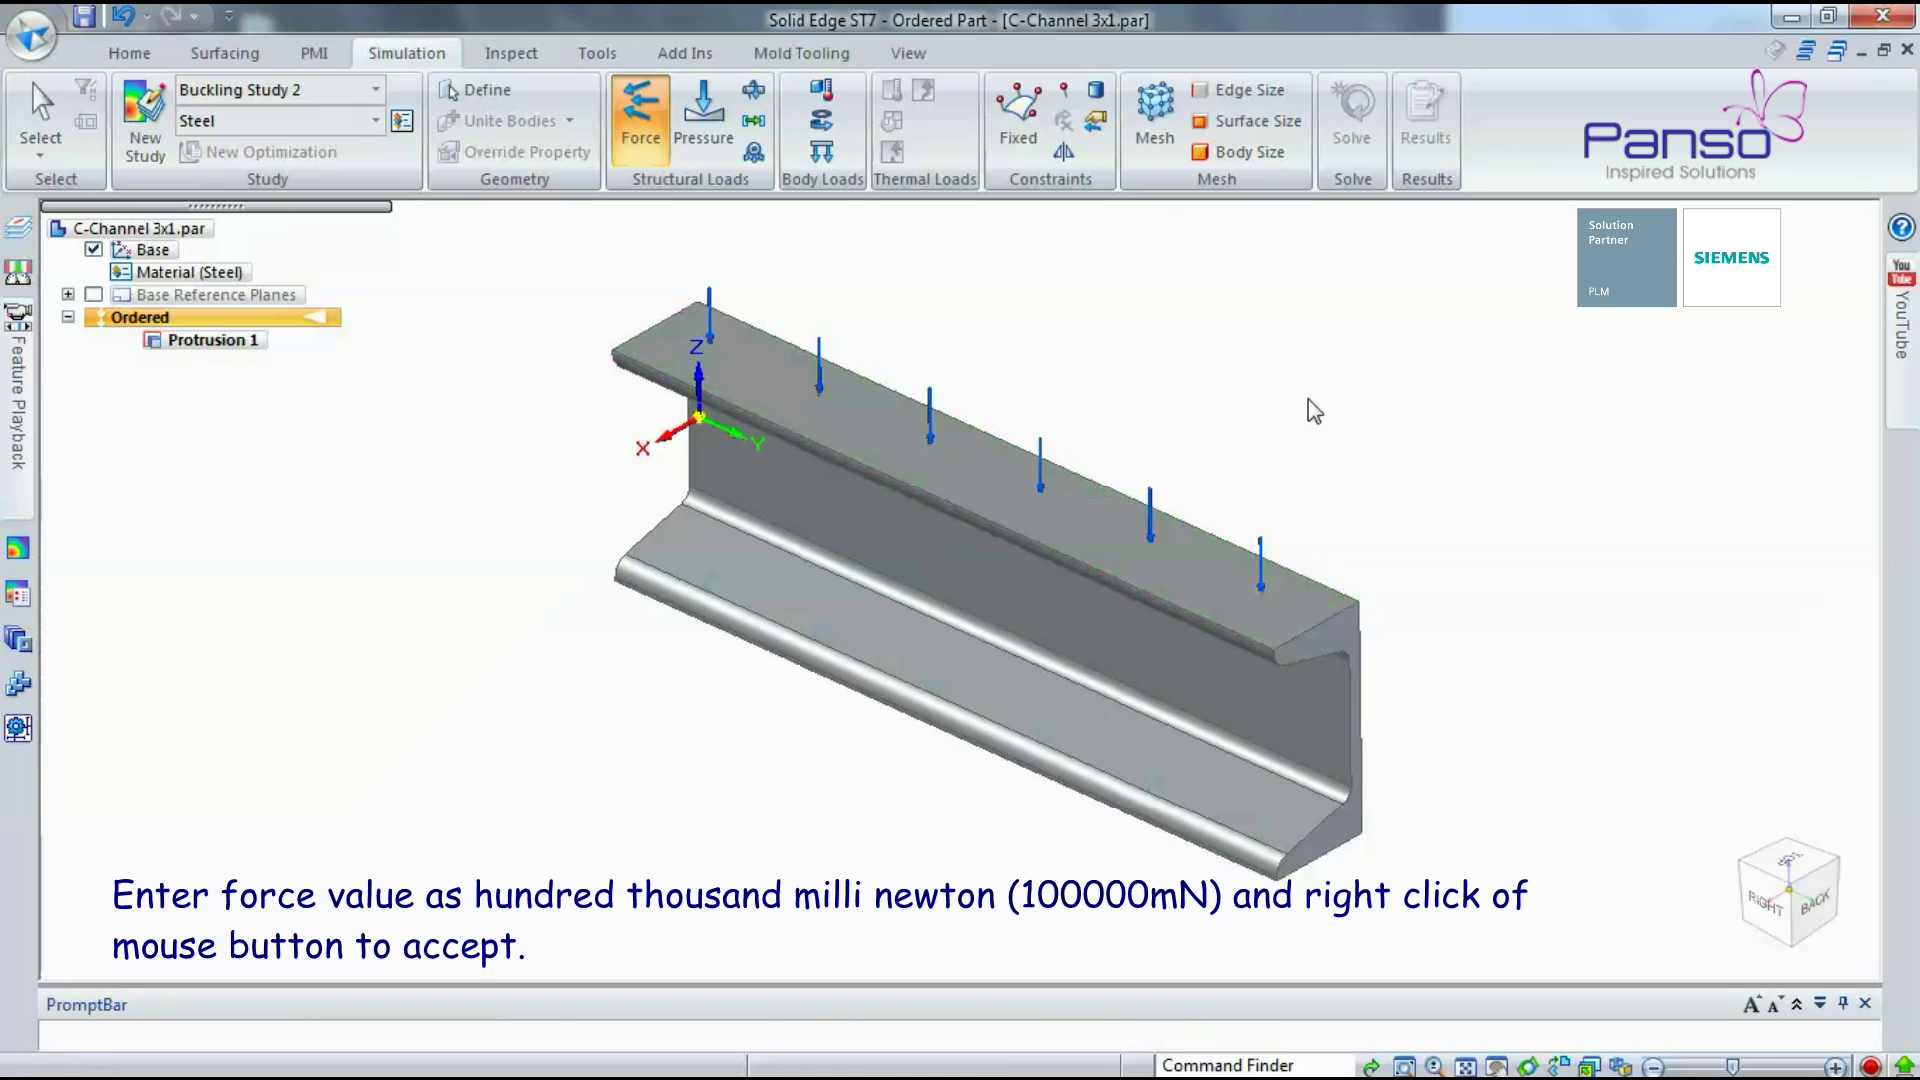
{"action": "middle_click_drag", "start_coordinate": [1302, 430], "coordinate": [1300, 414]}
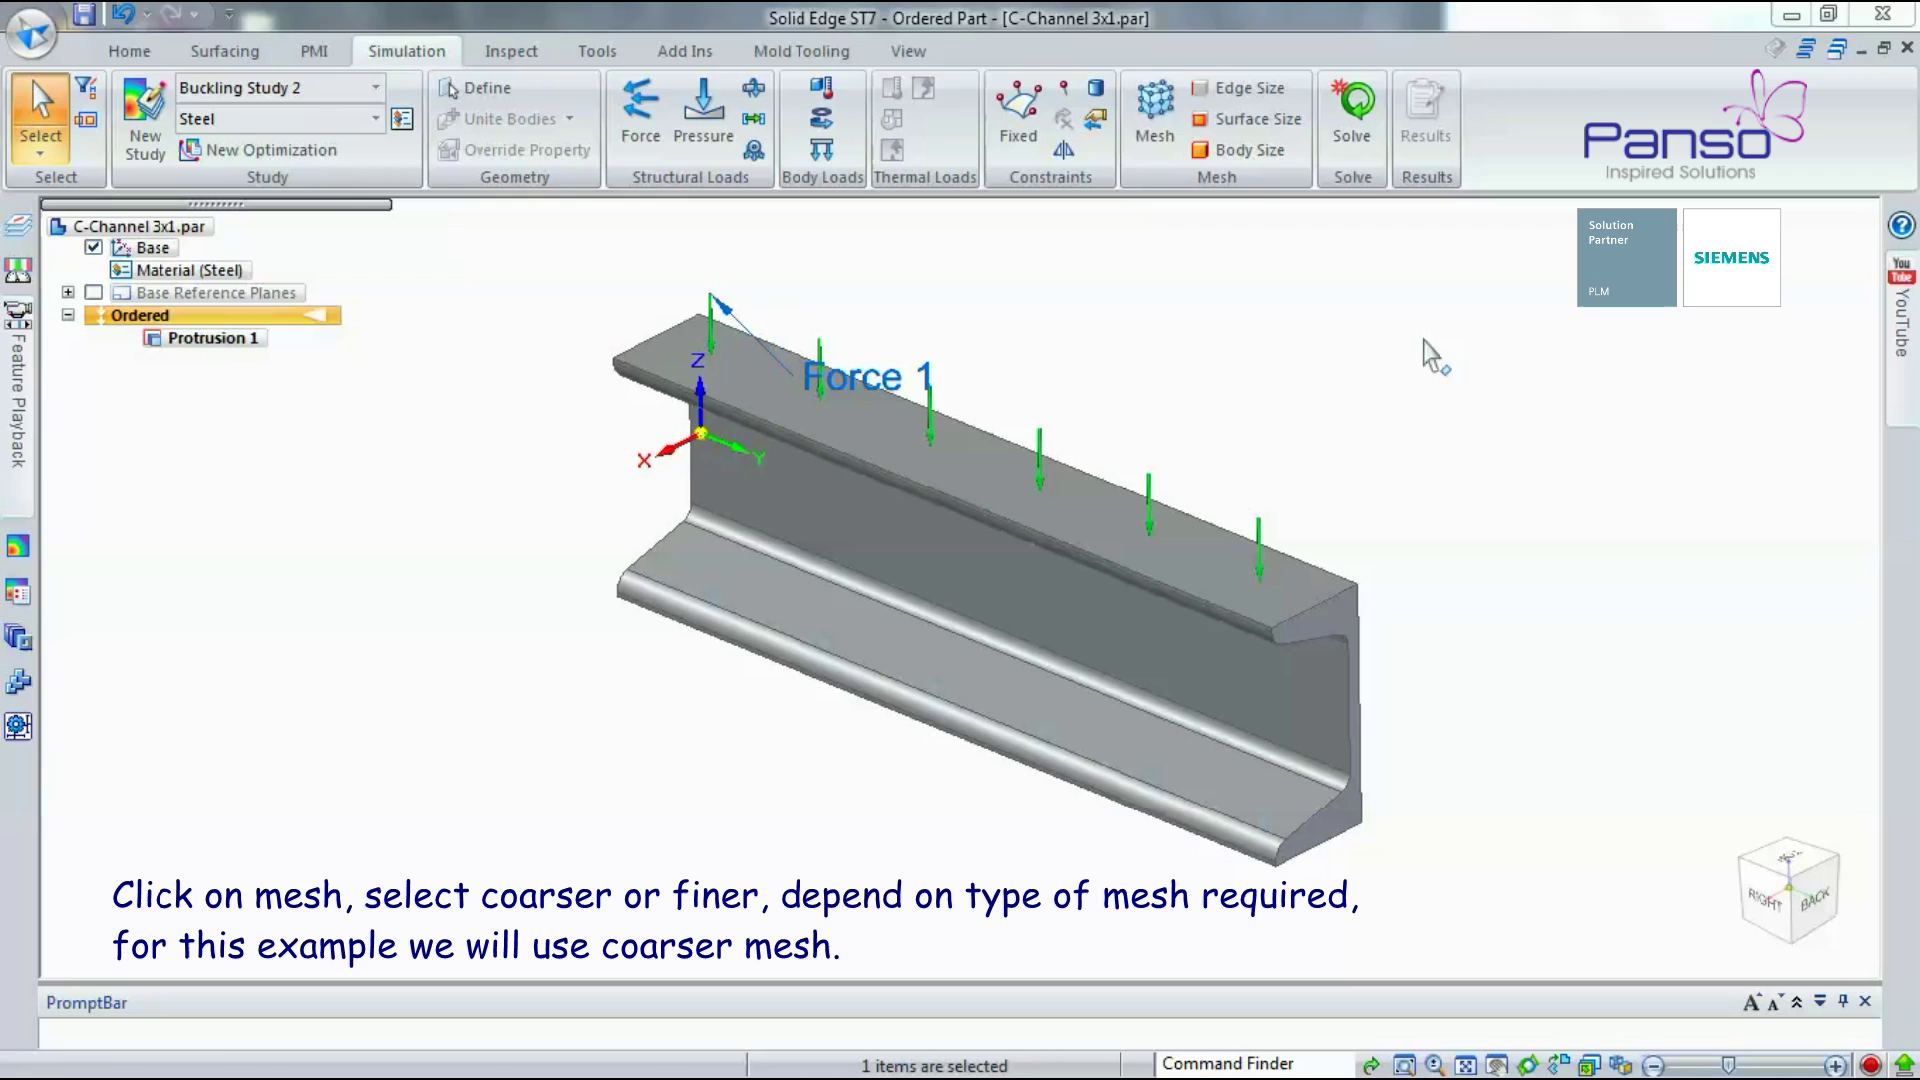
Step: Mesh the channel with a coarse tetrahedral mesh and solve, giving eigenvalue 2.339e+003
{"action": "left_click", "coordinate": [1140, 115]}
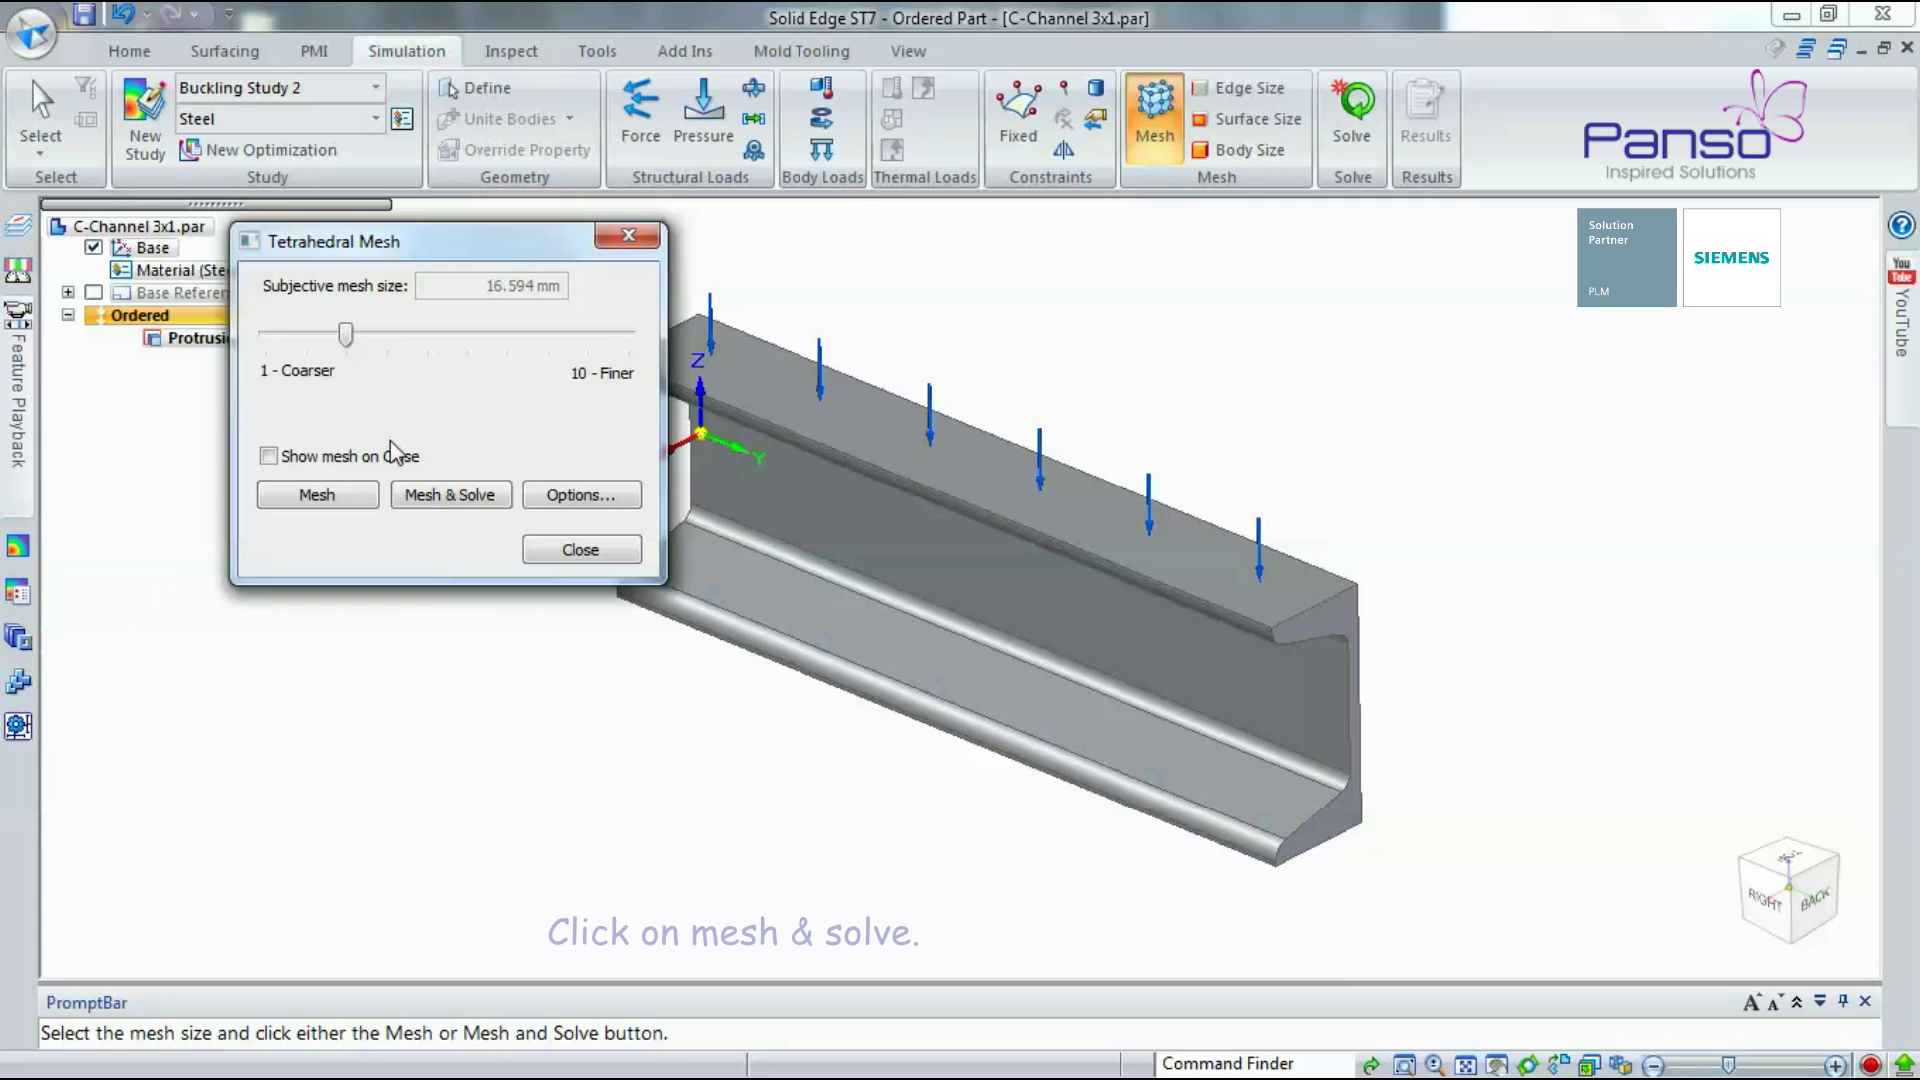
{"action": "left_click", "coordinate": [432, 500]}
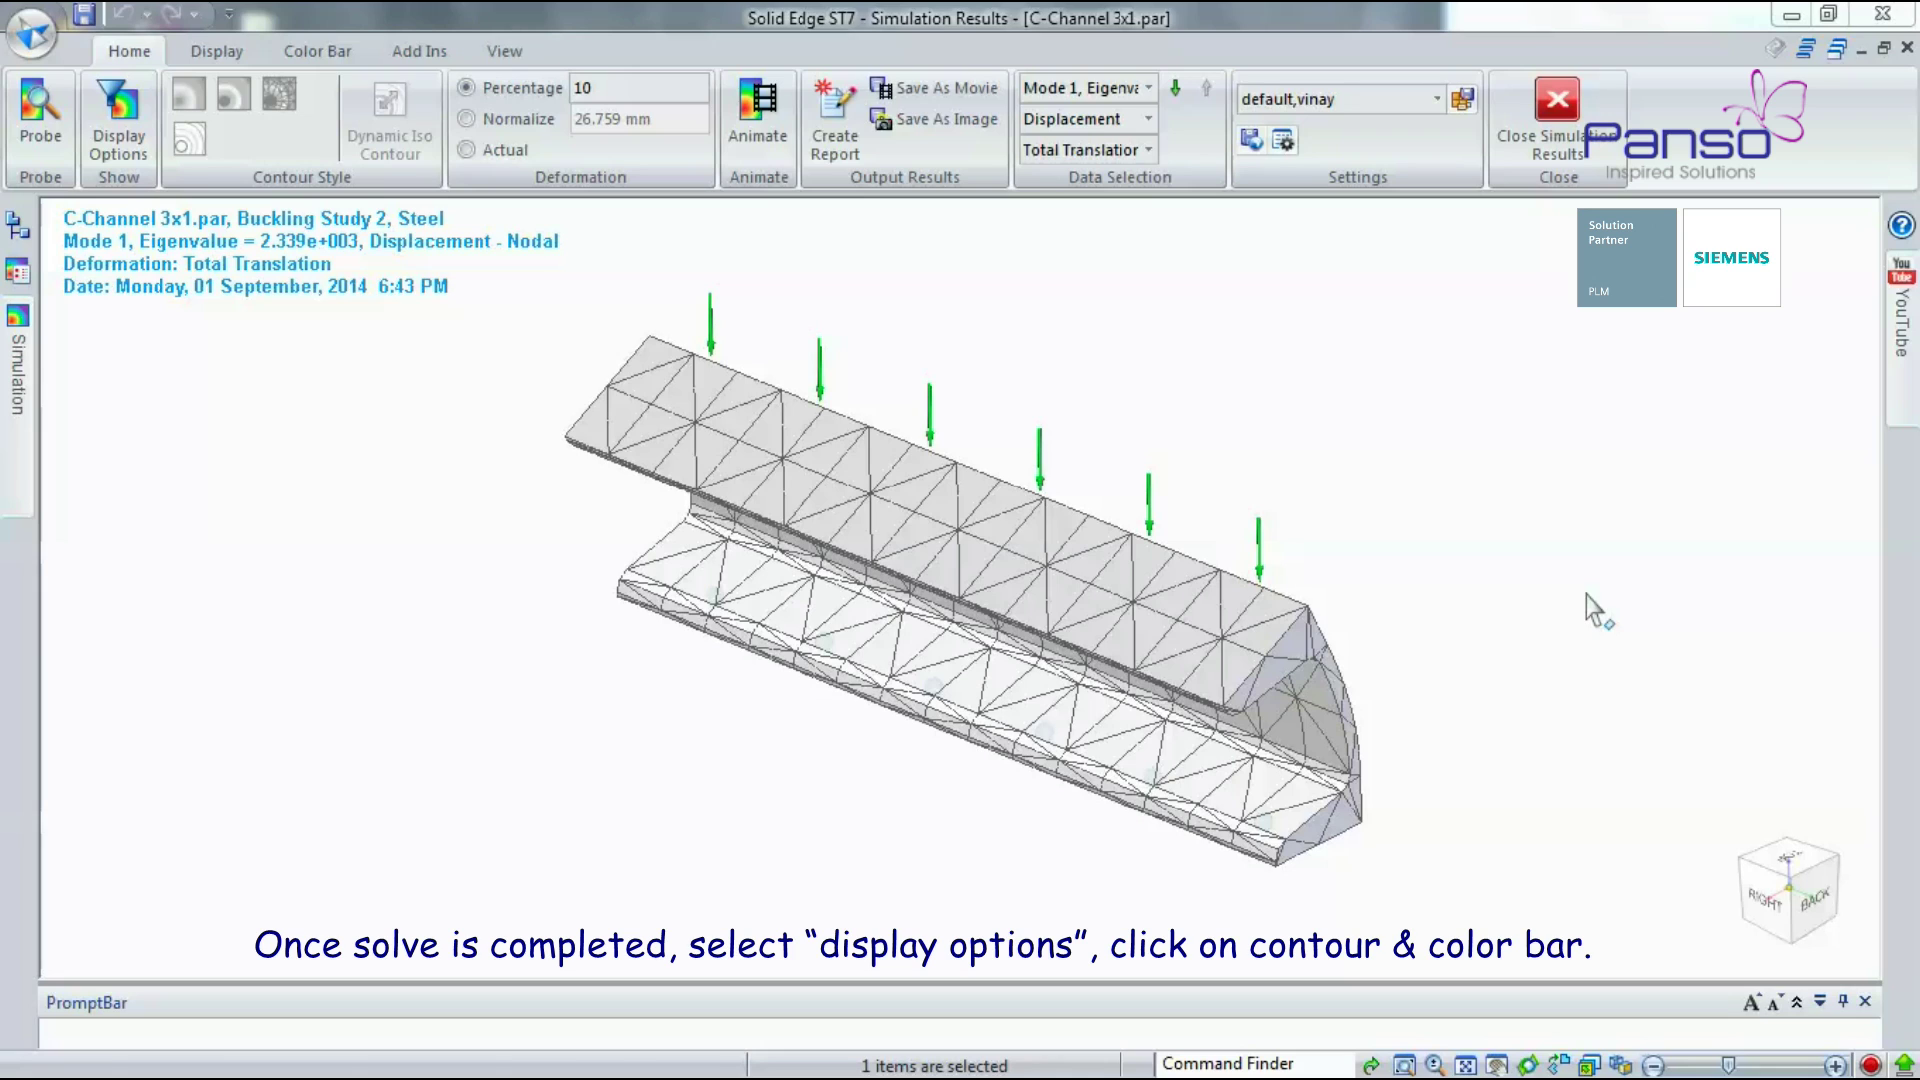
Step: Turn on displacement contours and the colour bar in Display Options
{"action": "left_click", "coordinate": [148, 150]}
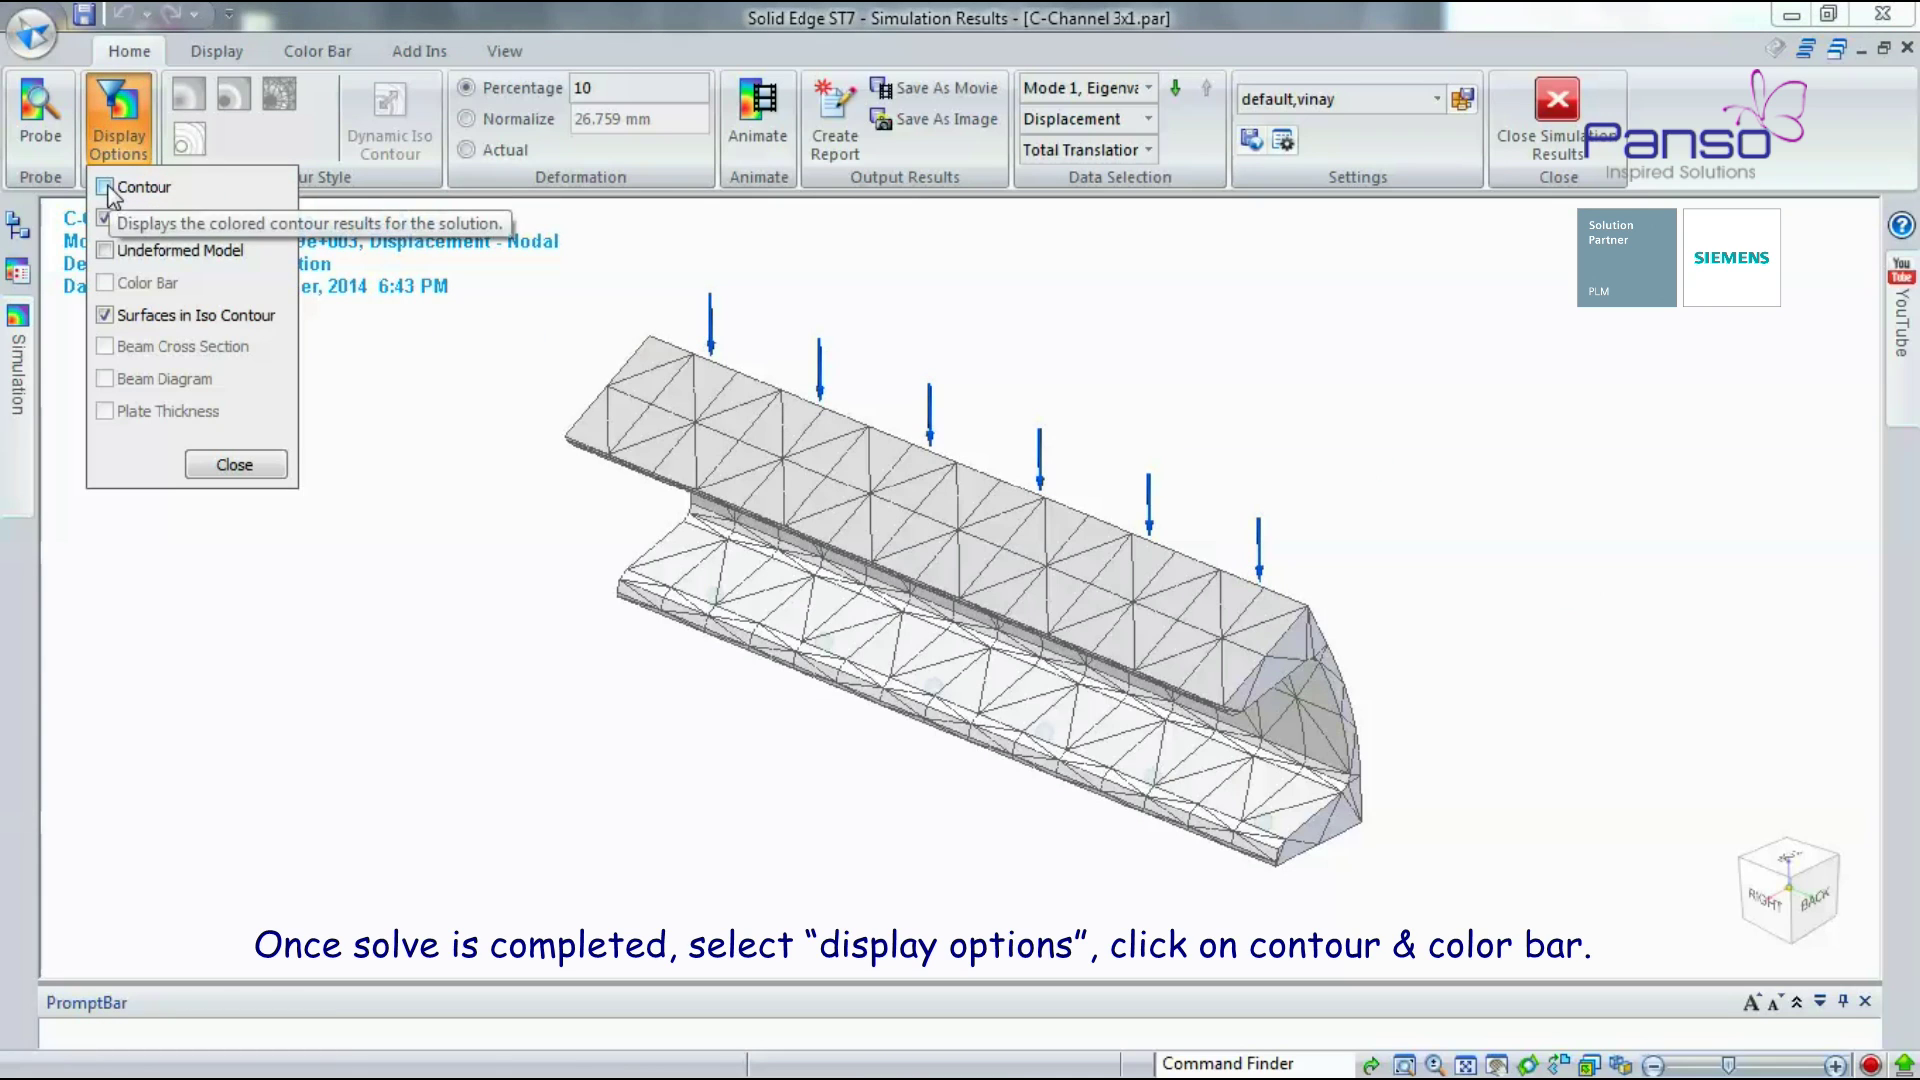
{"action": "left_click", "coordinate": [112, 187]}
{"action": "left_click", "coordinate": [106, 283]}
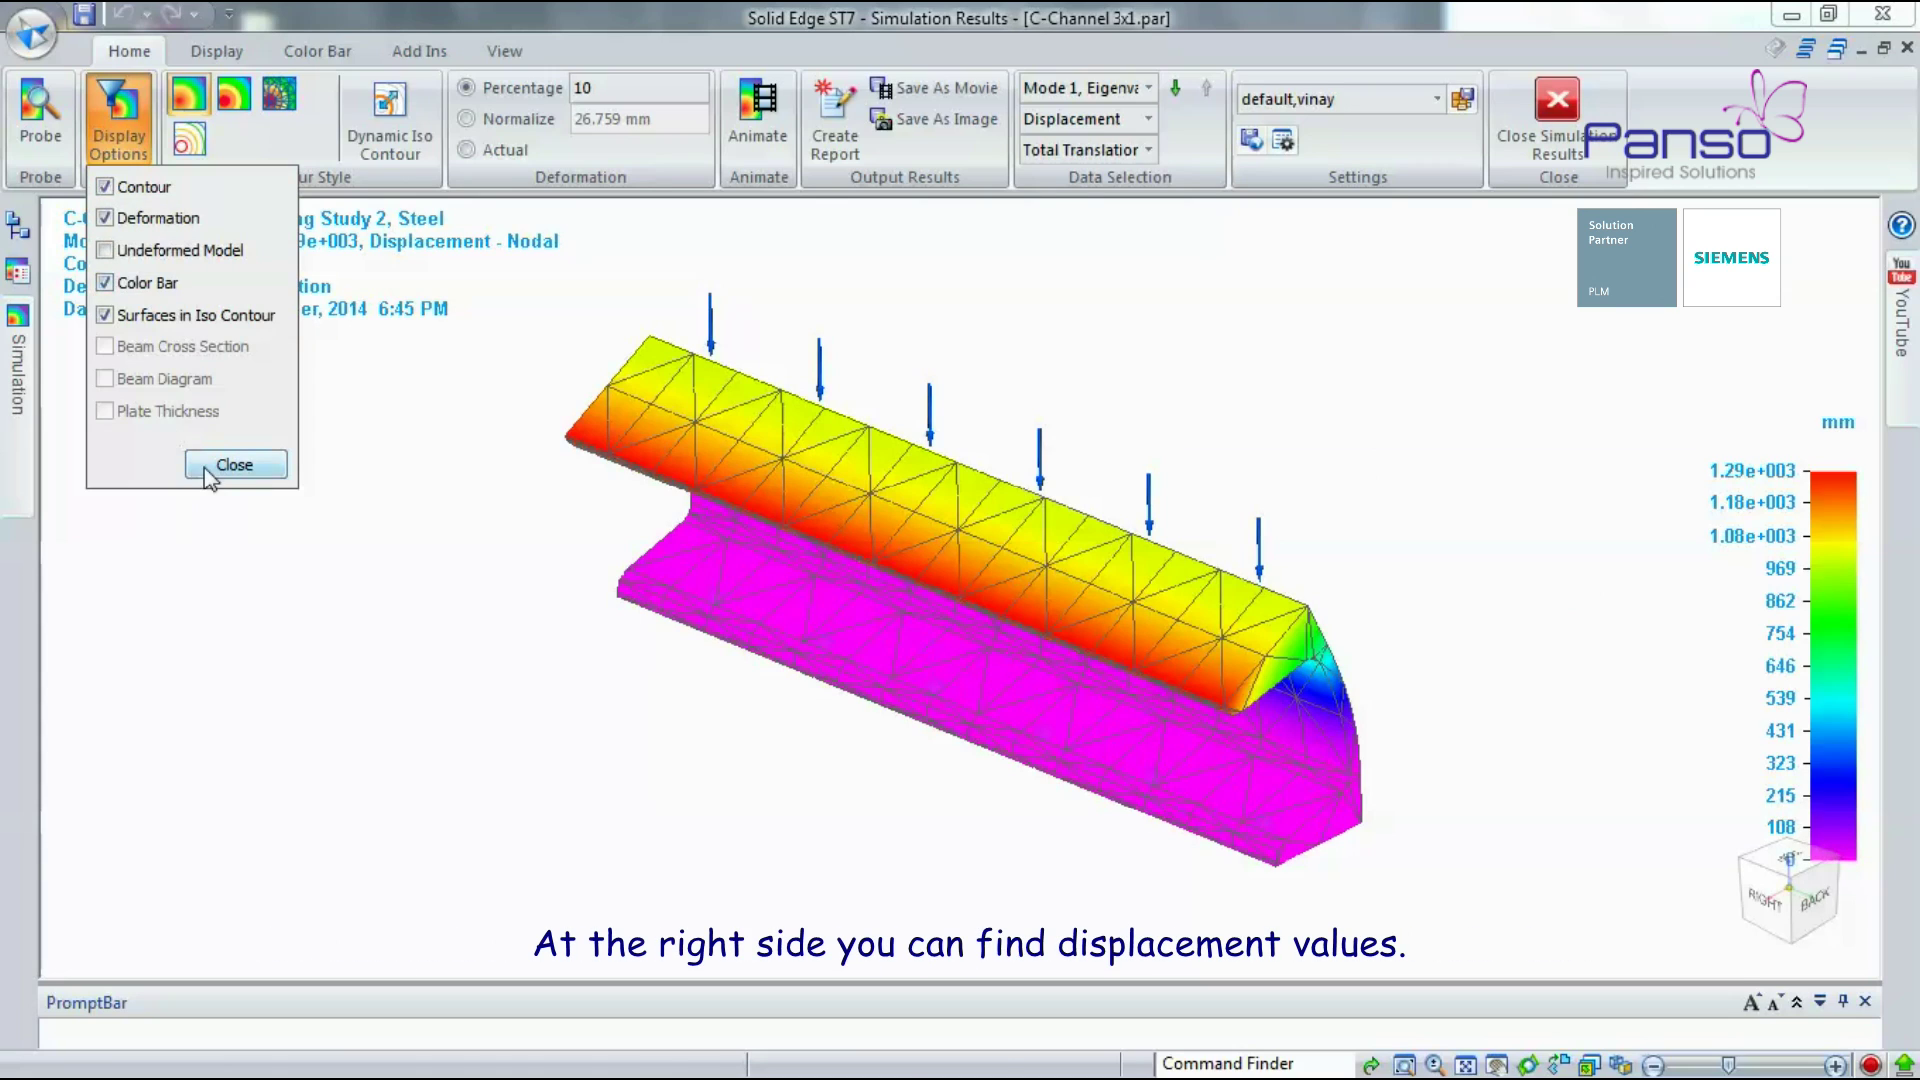
{"action": "left_click", "coordinate": [235, 465]}
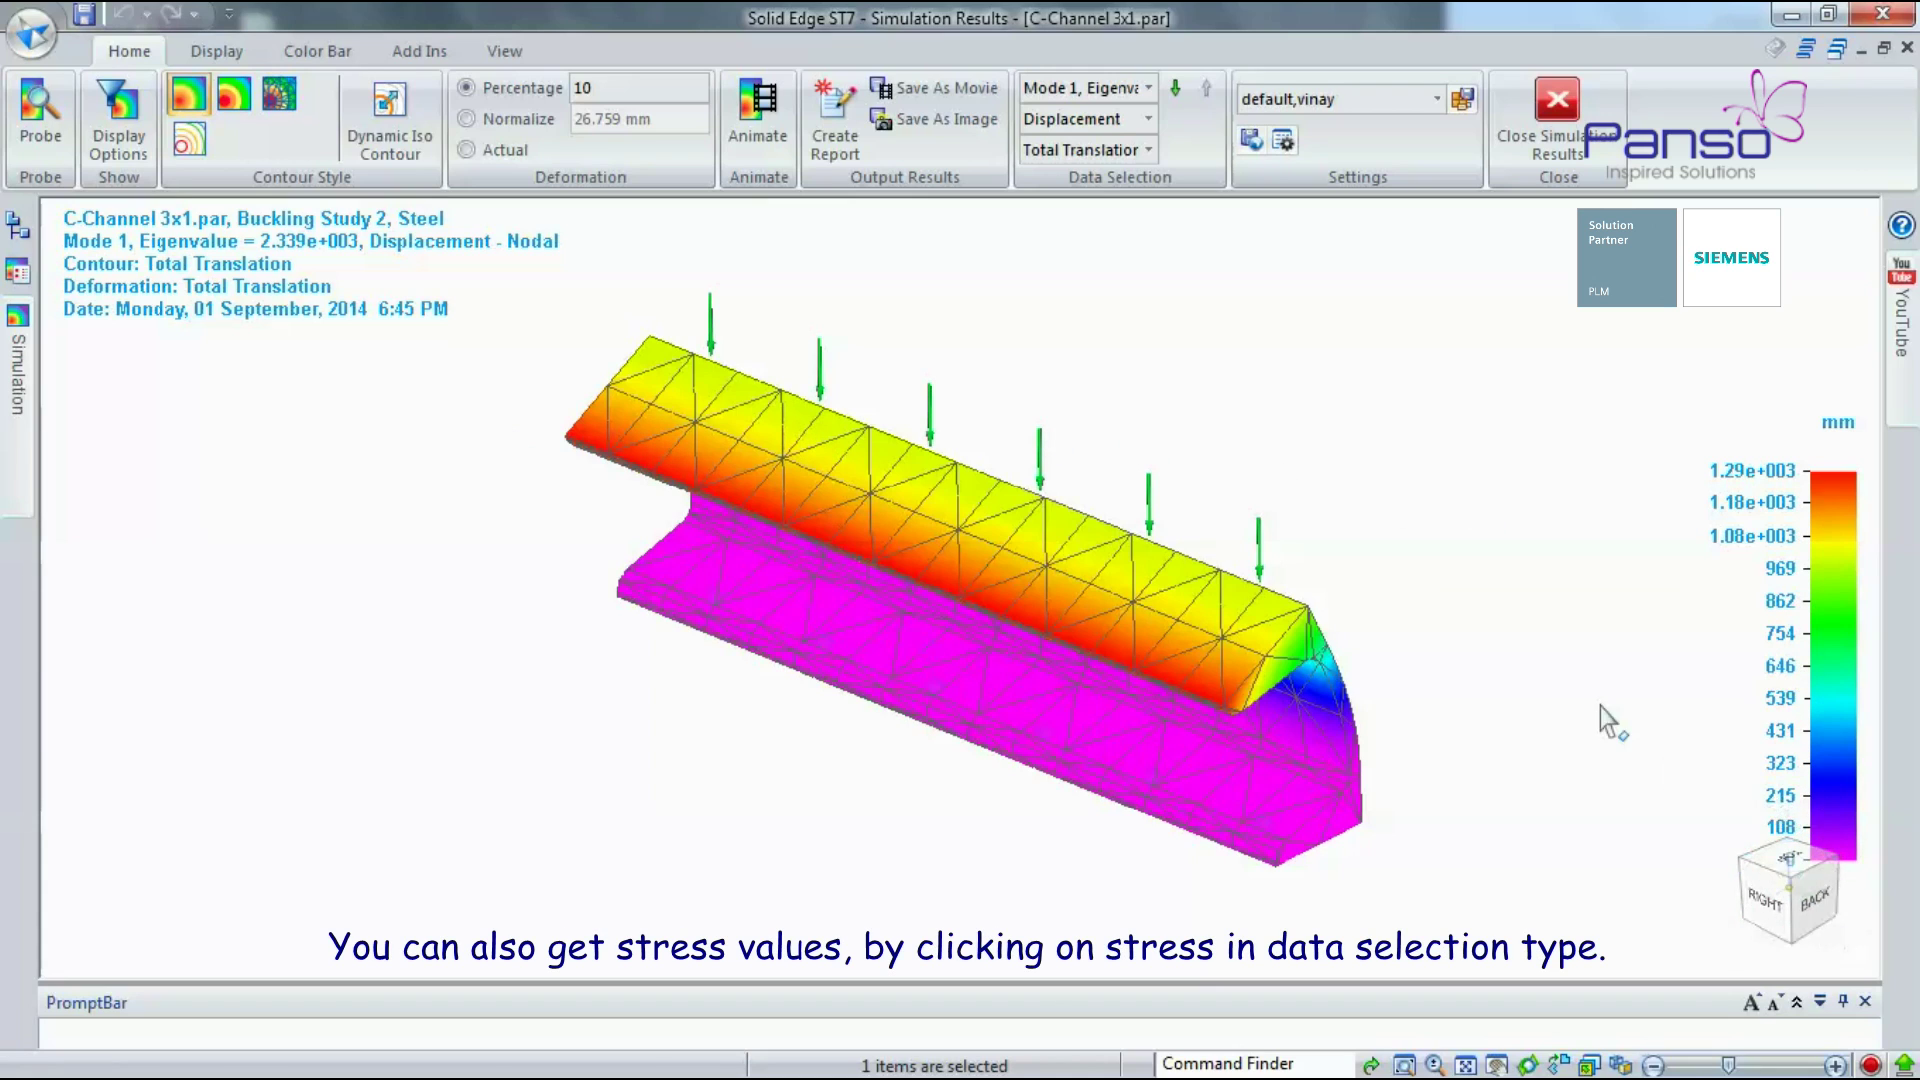
Step: Switch the displayed result from displacement to Von Mises stress
{"action": "left_click", "coordinate": [1148, 119]}
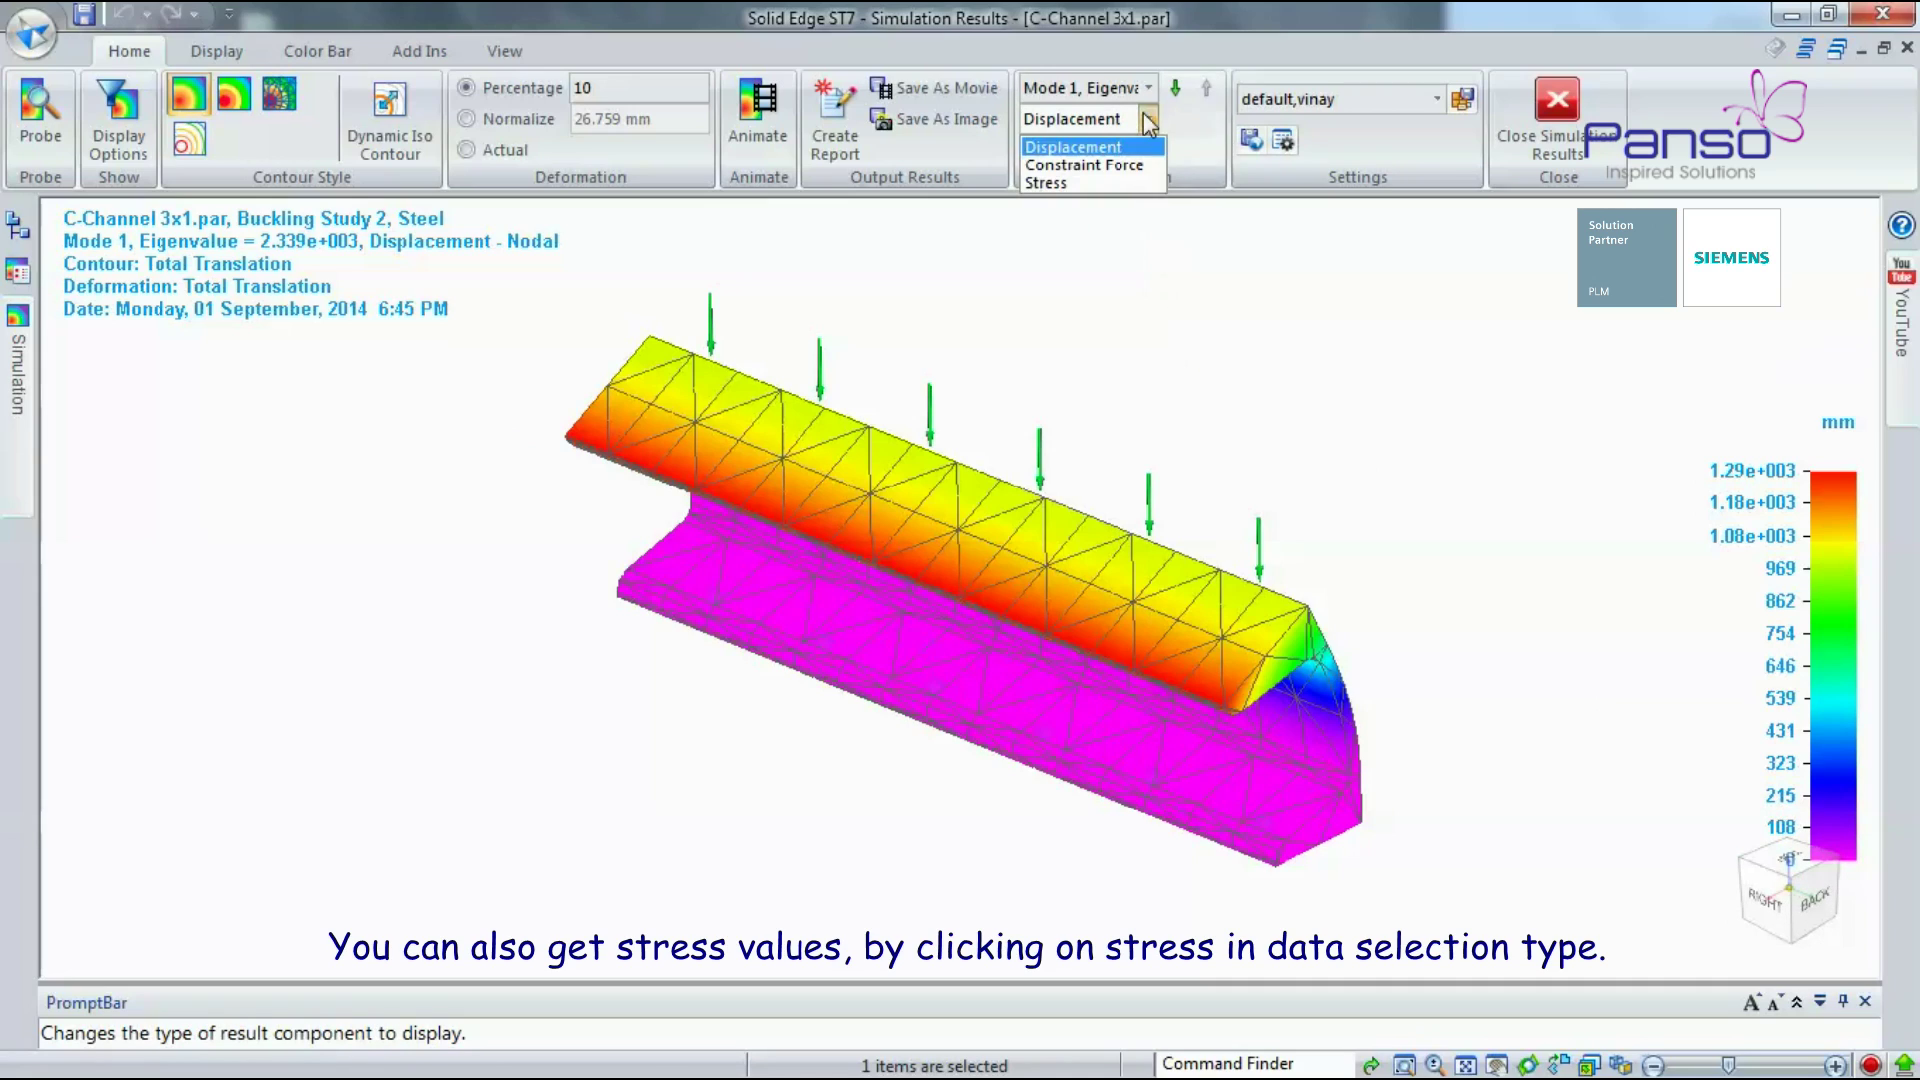
{"action": "left_click", "coordinate": [1111, 184]}
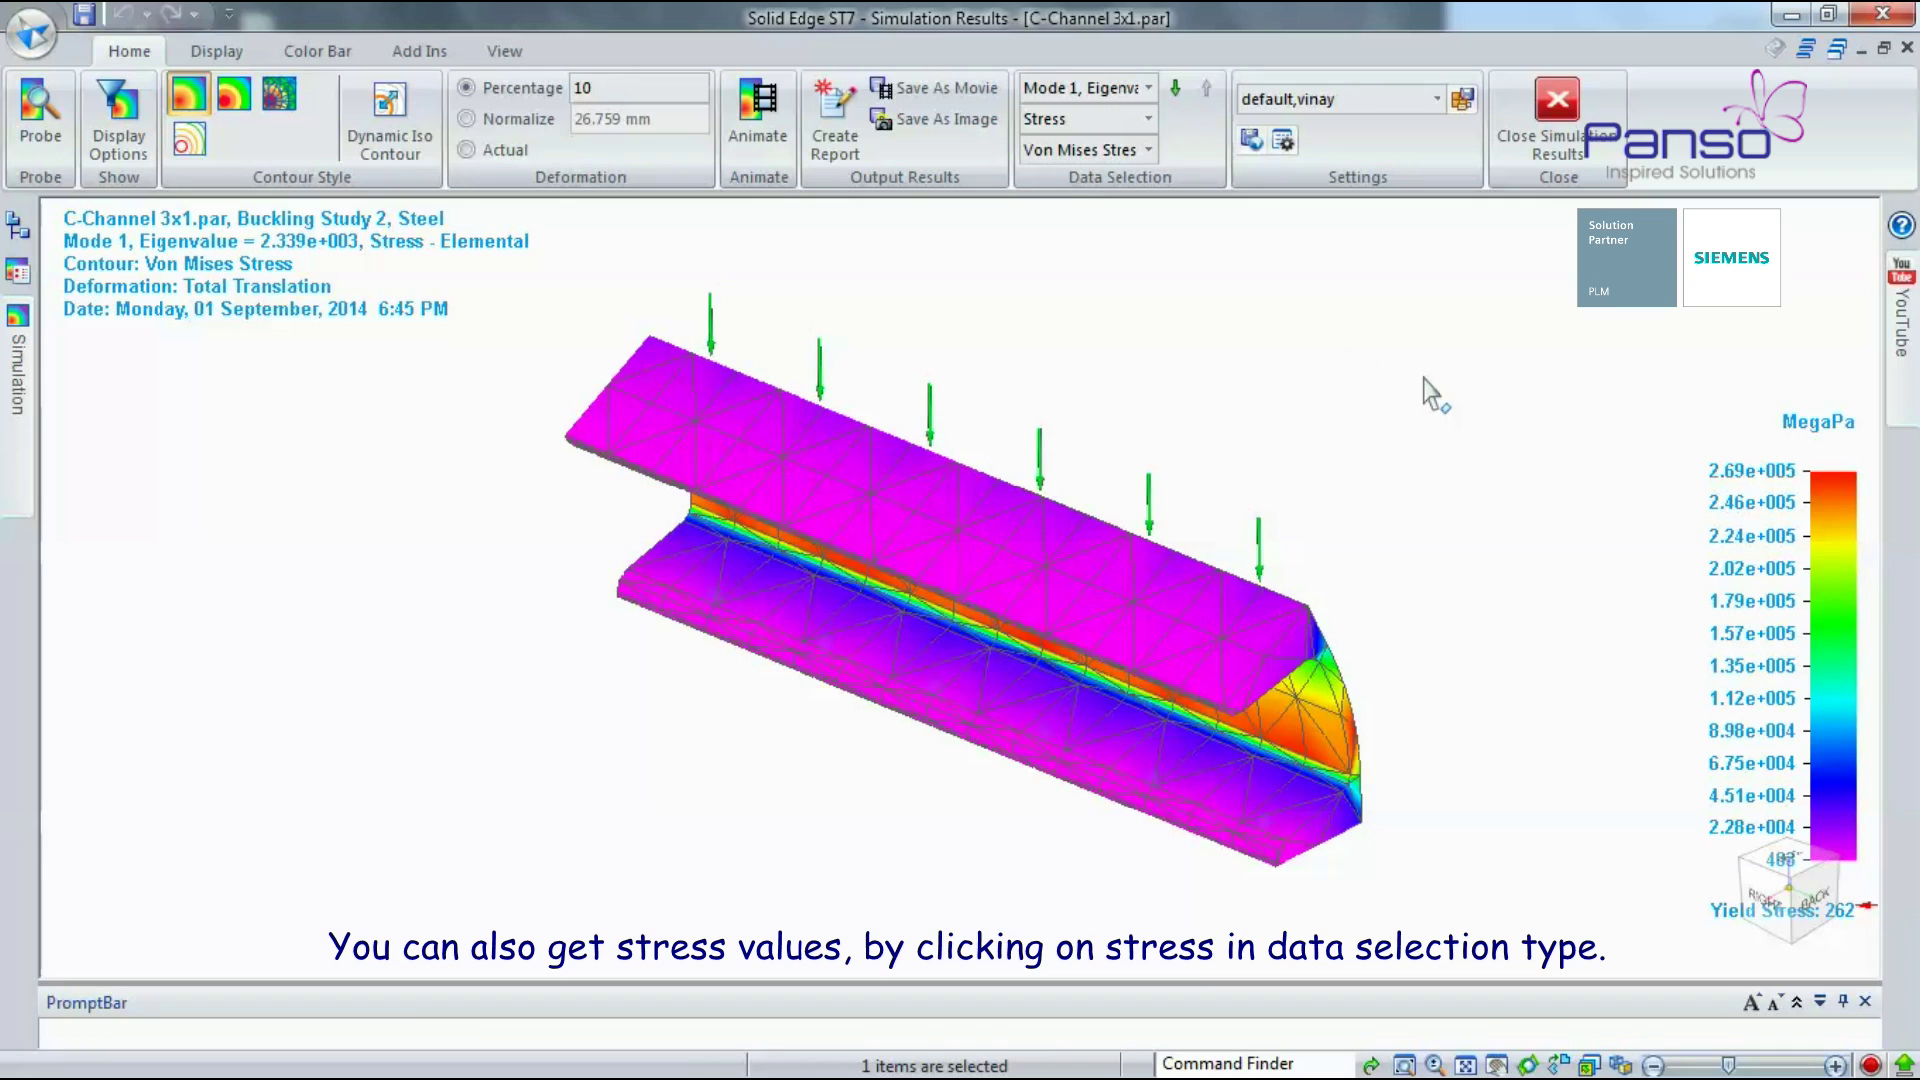
{"action": "mouse_move", "coordinate": [1427, 385]}
{"action": "middle_mouse_down"}
{"action": "mouse_move", "coordinate": [1425, 358]}
{"action": "mouse_move", "coordinate": [1440, 375]}
{"action": "middle_mouse_up"}
{"action": "scroll", "coordinate": [1470, 394], "scroll_direction": "up", "scroll_amount": 3}
{"action": "scroll", "coordinate": [1453, 411], "scroll_direction": "up", "scroll_amount": 2}
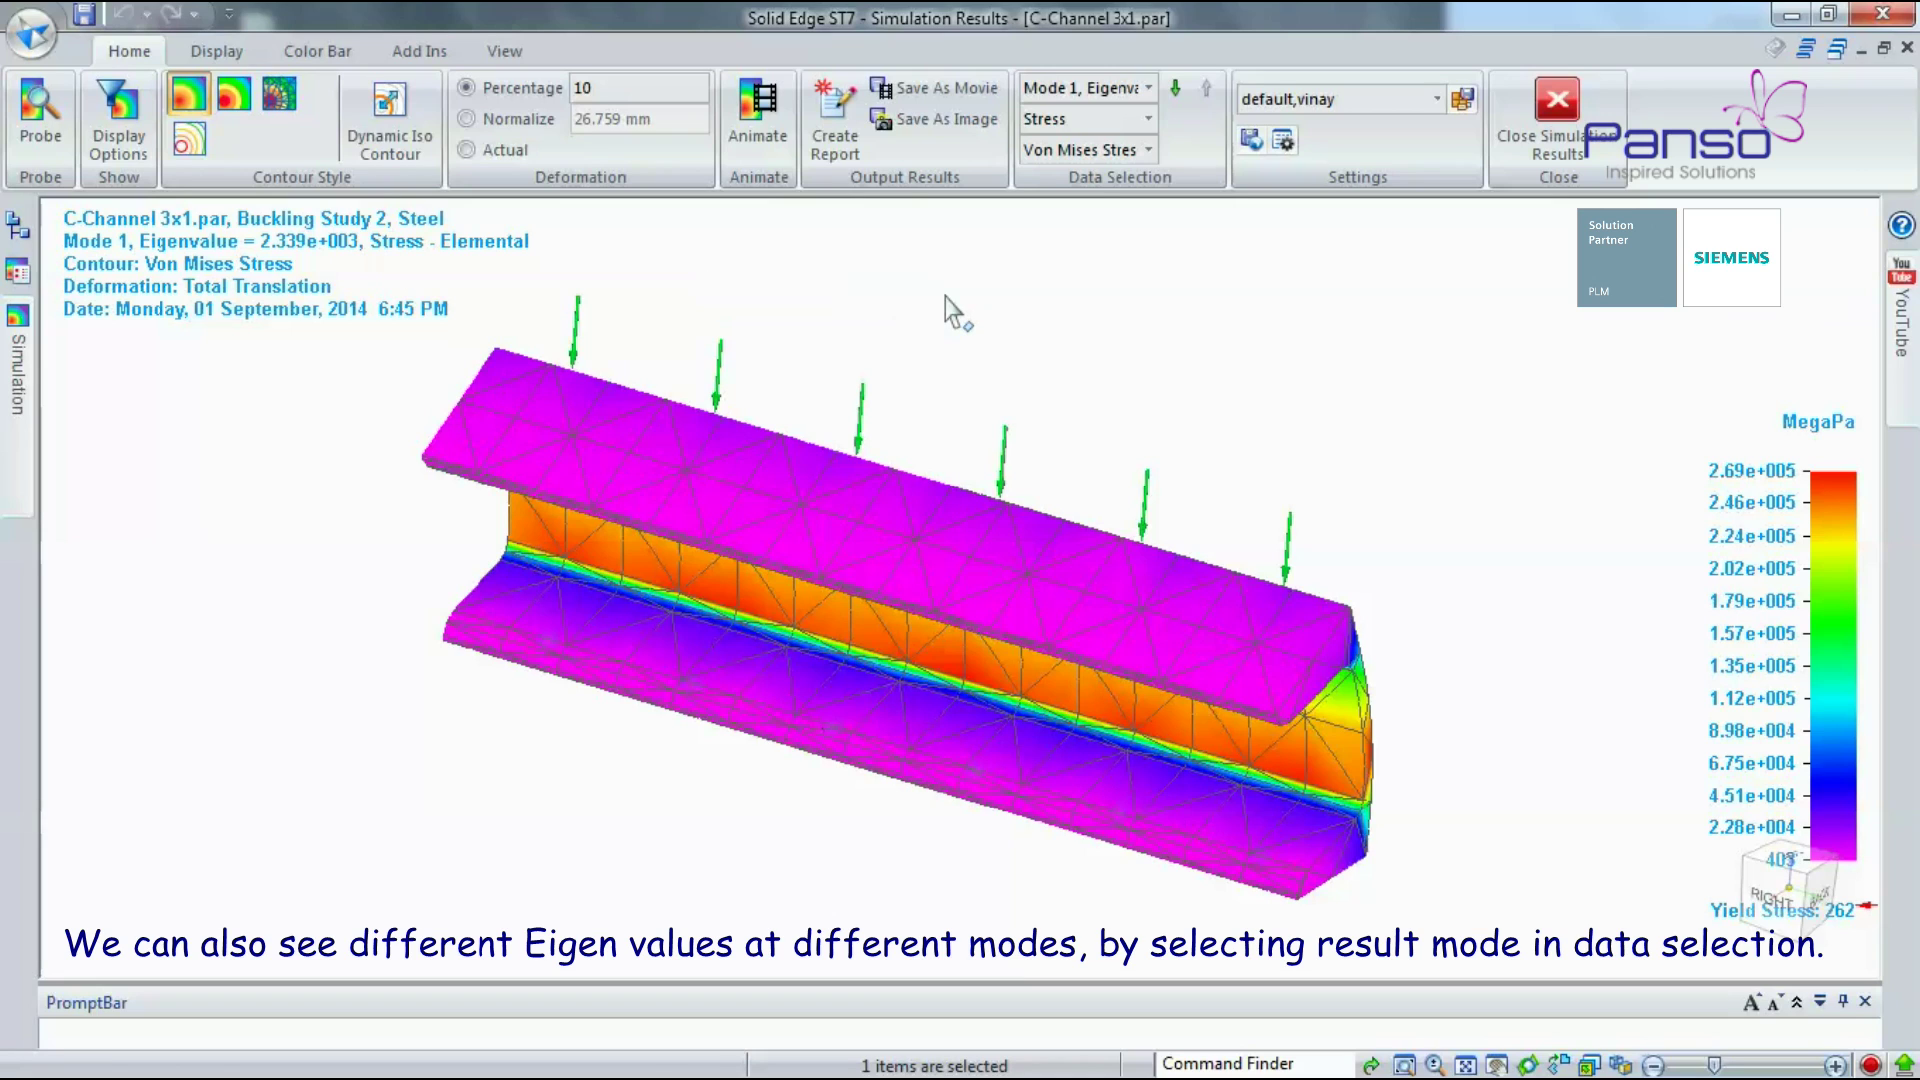
{"action": "scroll", "coordinate": [948, 300], "scroll_direction": "down", "scroll_amount": 1}
Step: Review buckling Modes 2, 3 and 4, then return to Mode 1
{"action": "left_click", "coordinate": [1134, 97]}
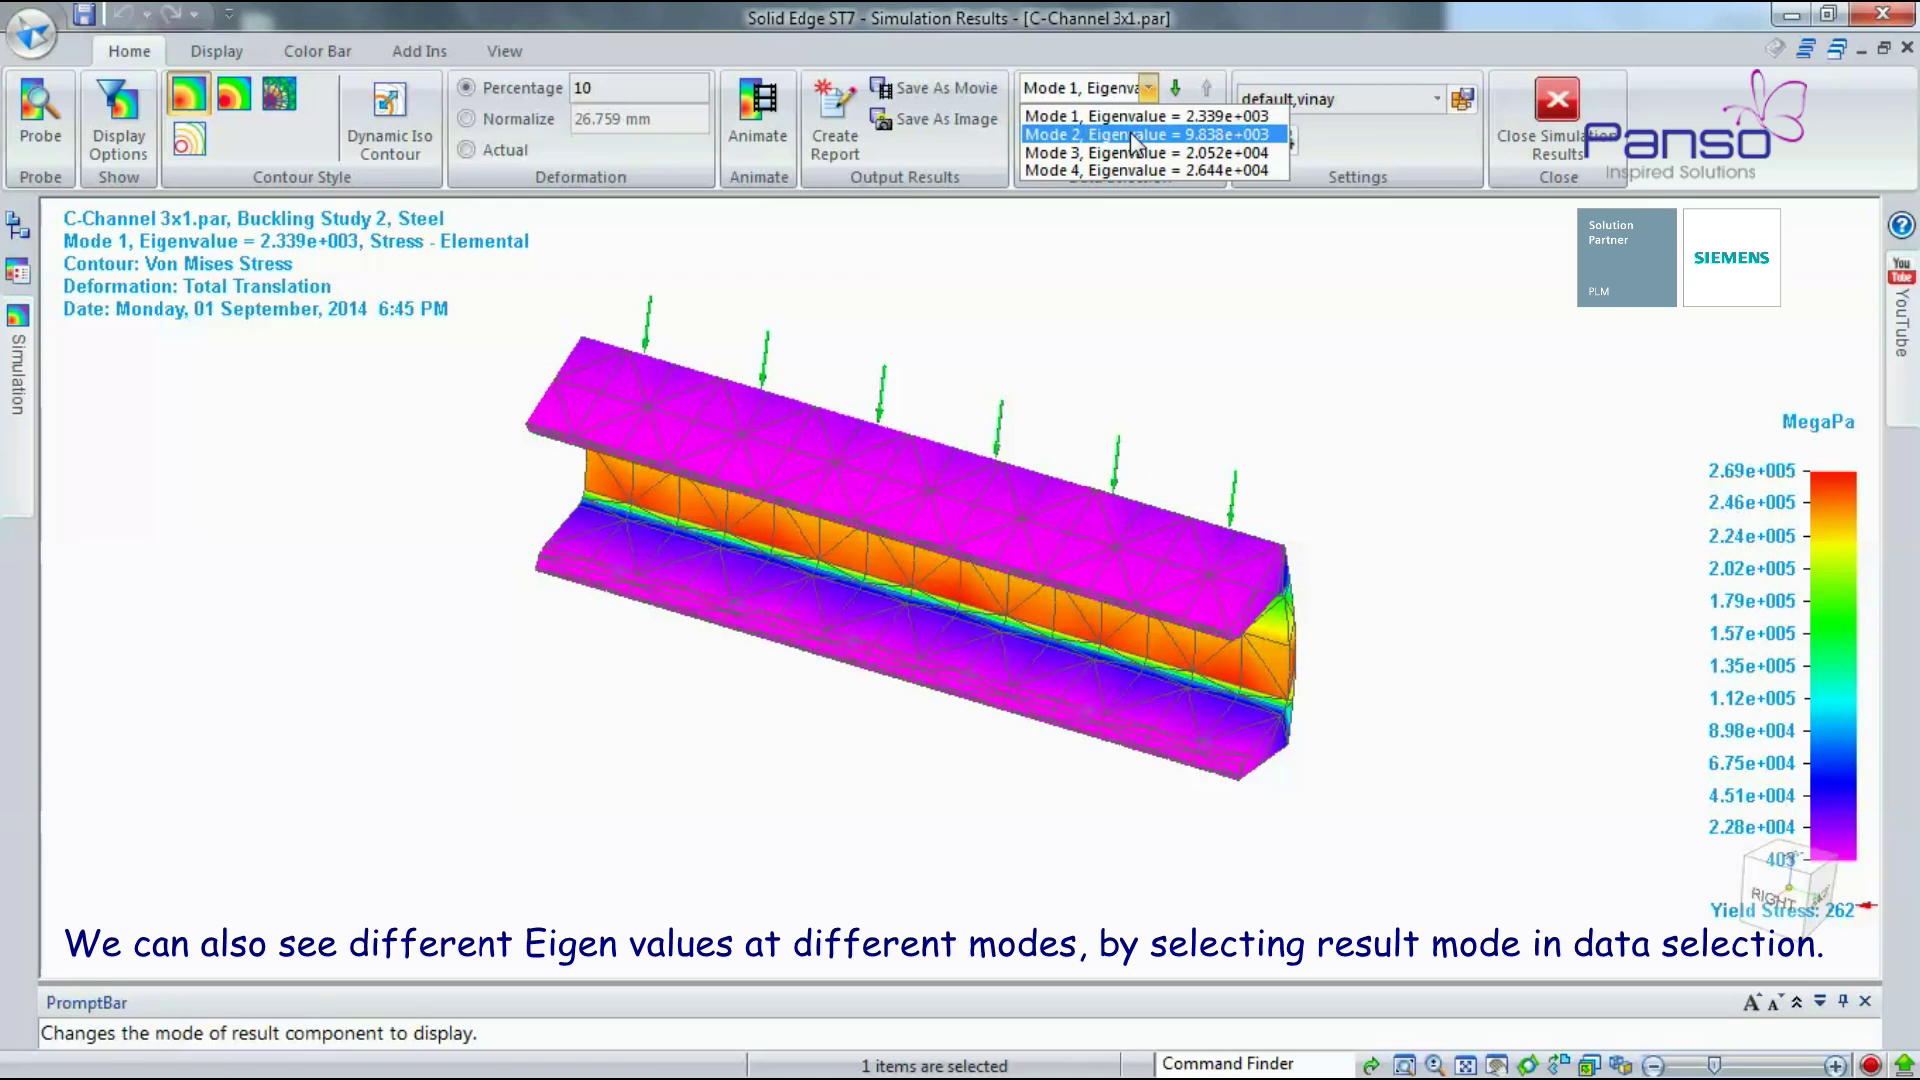
{"action": "left_click", "coordinate": [1131, 134]}
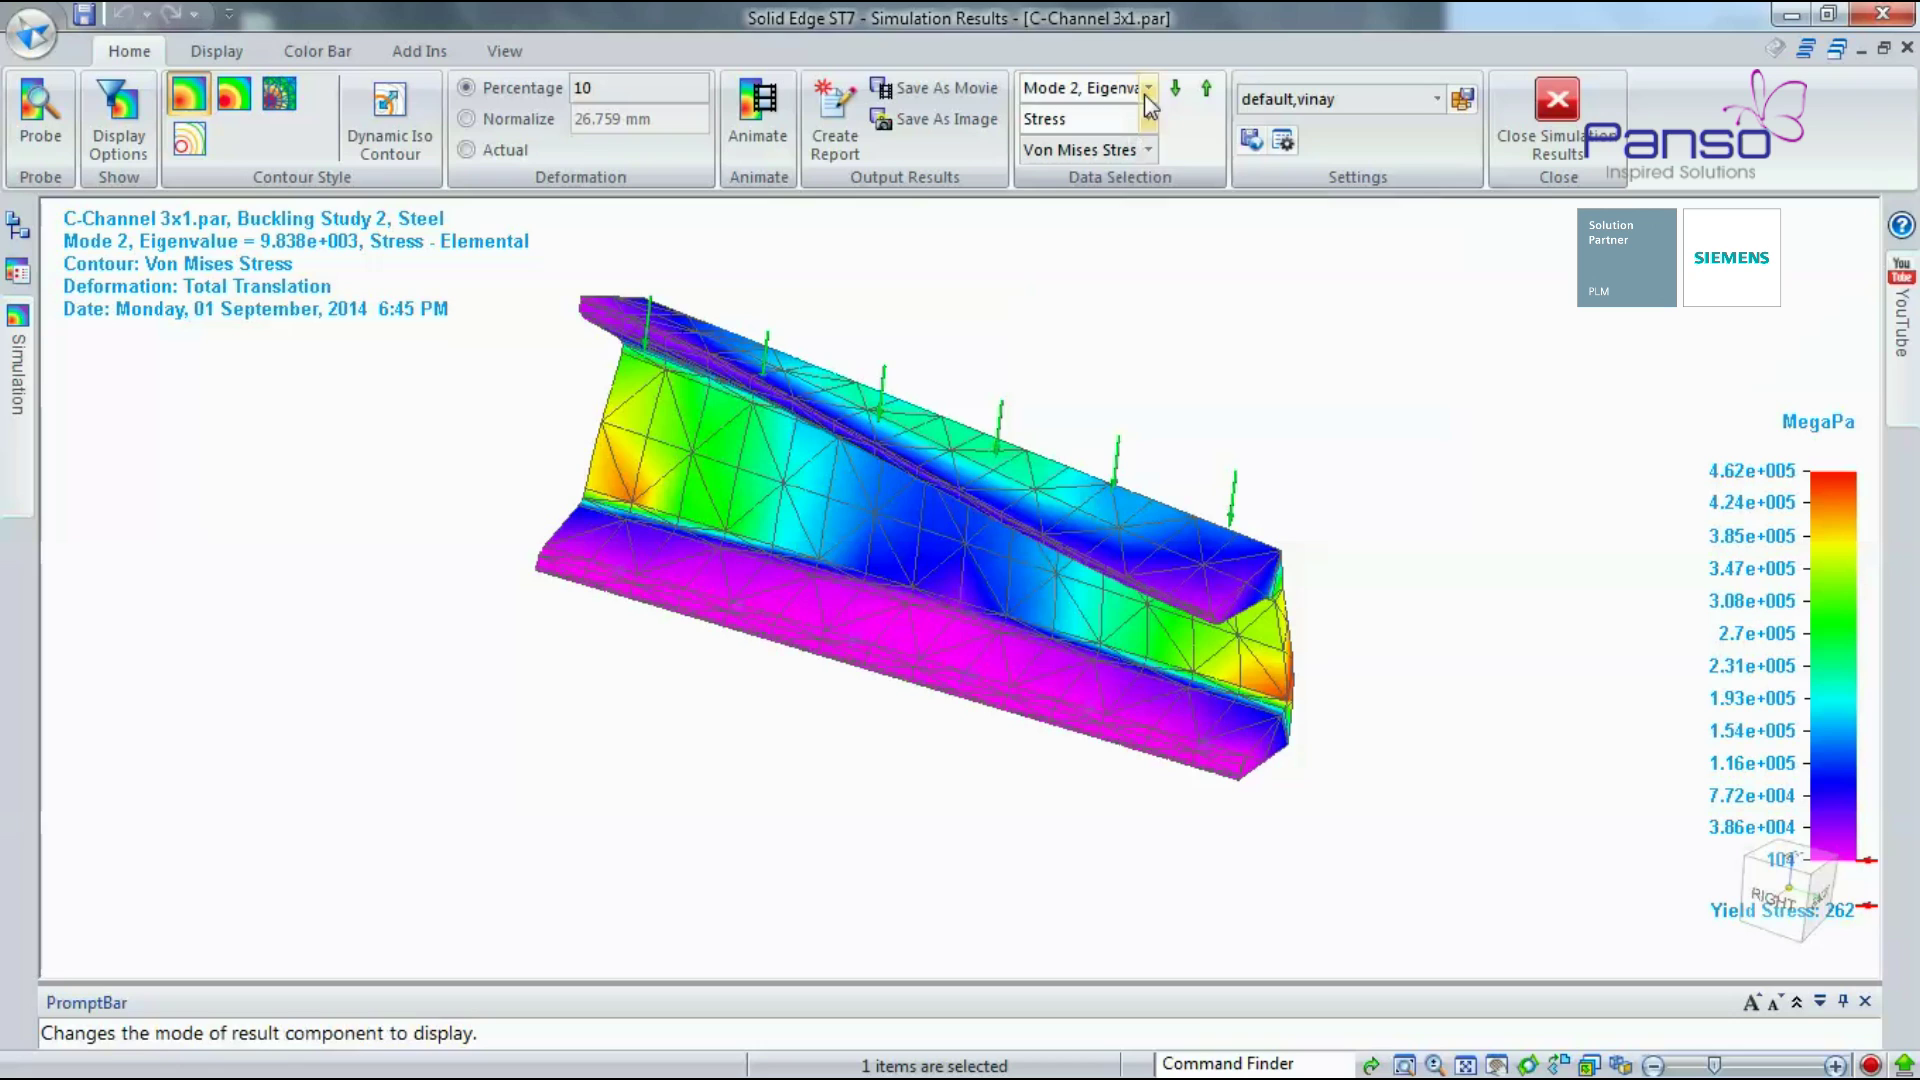
{"action": "left_click", "coordinate": [1147, 88]}
{"action": "left_click", "coordinate": [1128, 152]}
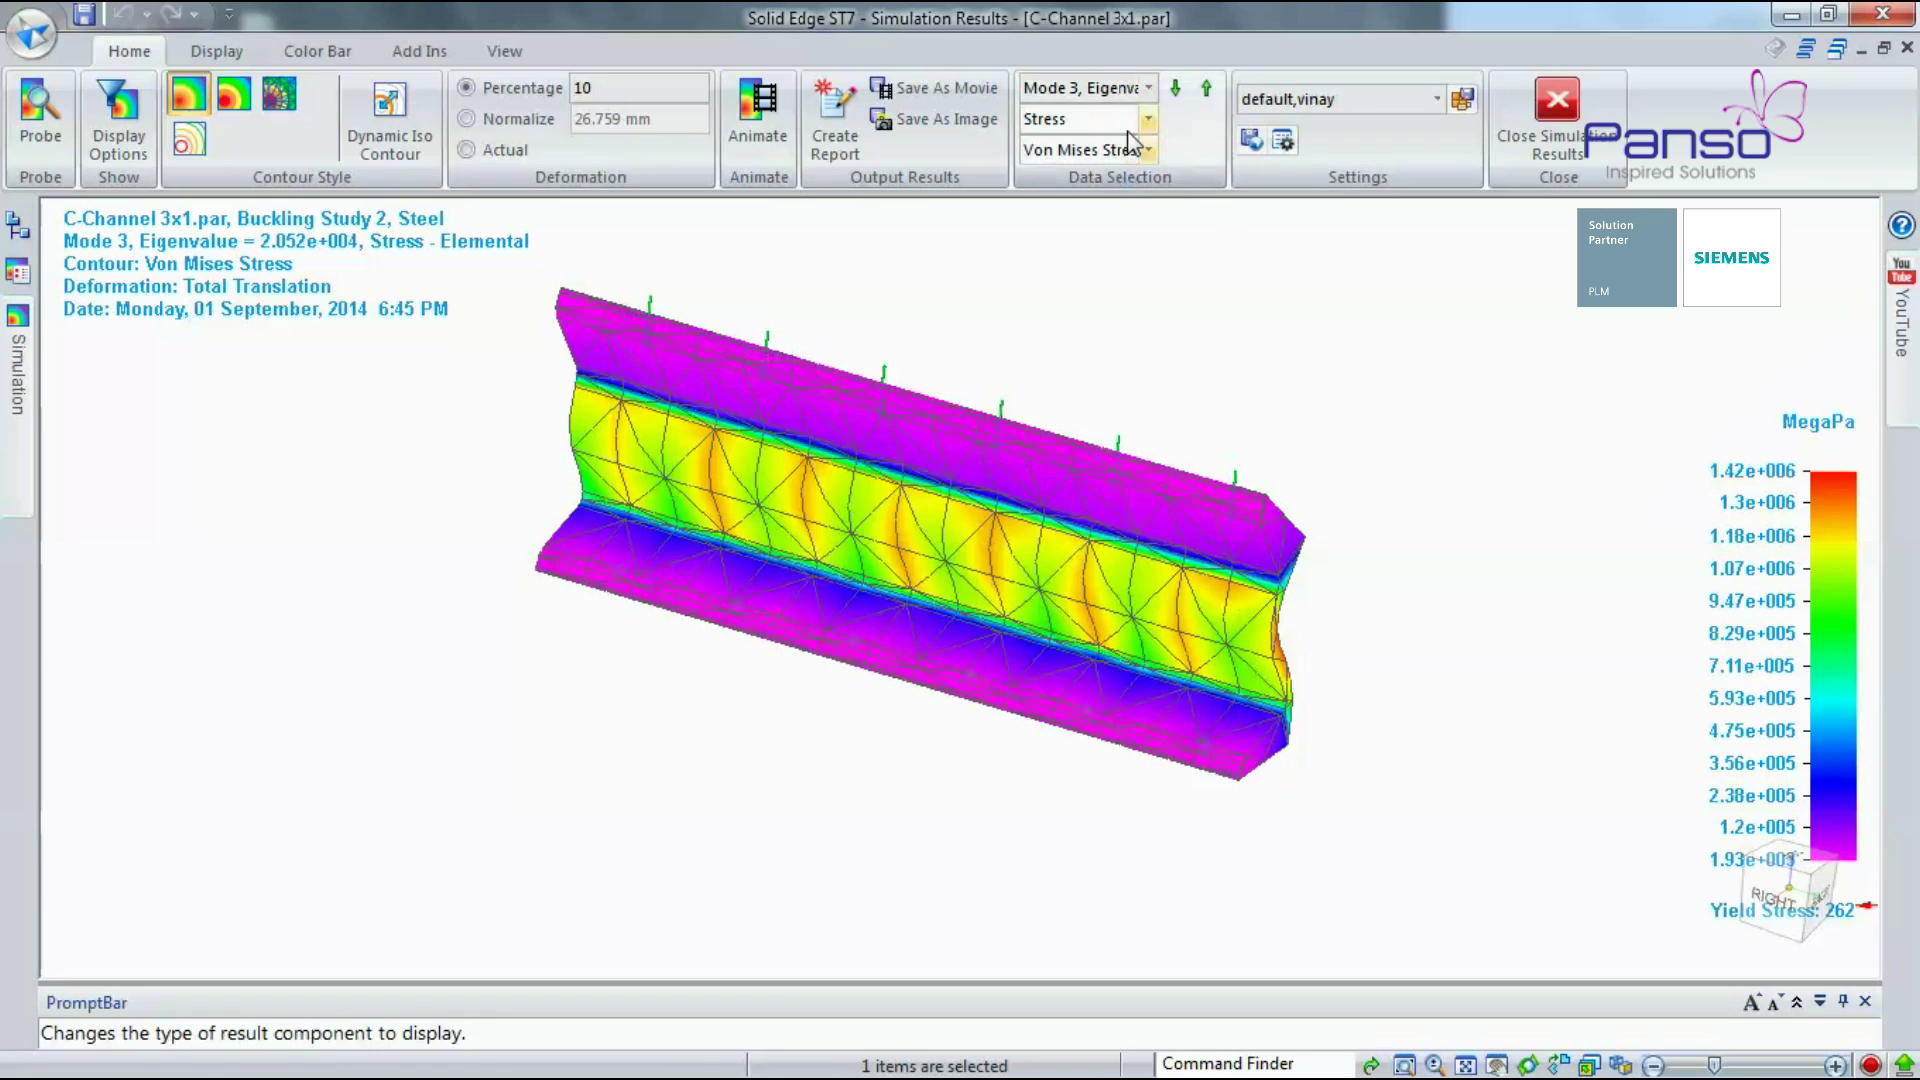
{"action": "left_click", "coordinate": [1147, 88]}
{"action": "left_click", "coordinate": [1117, 167]}
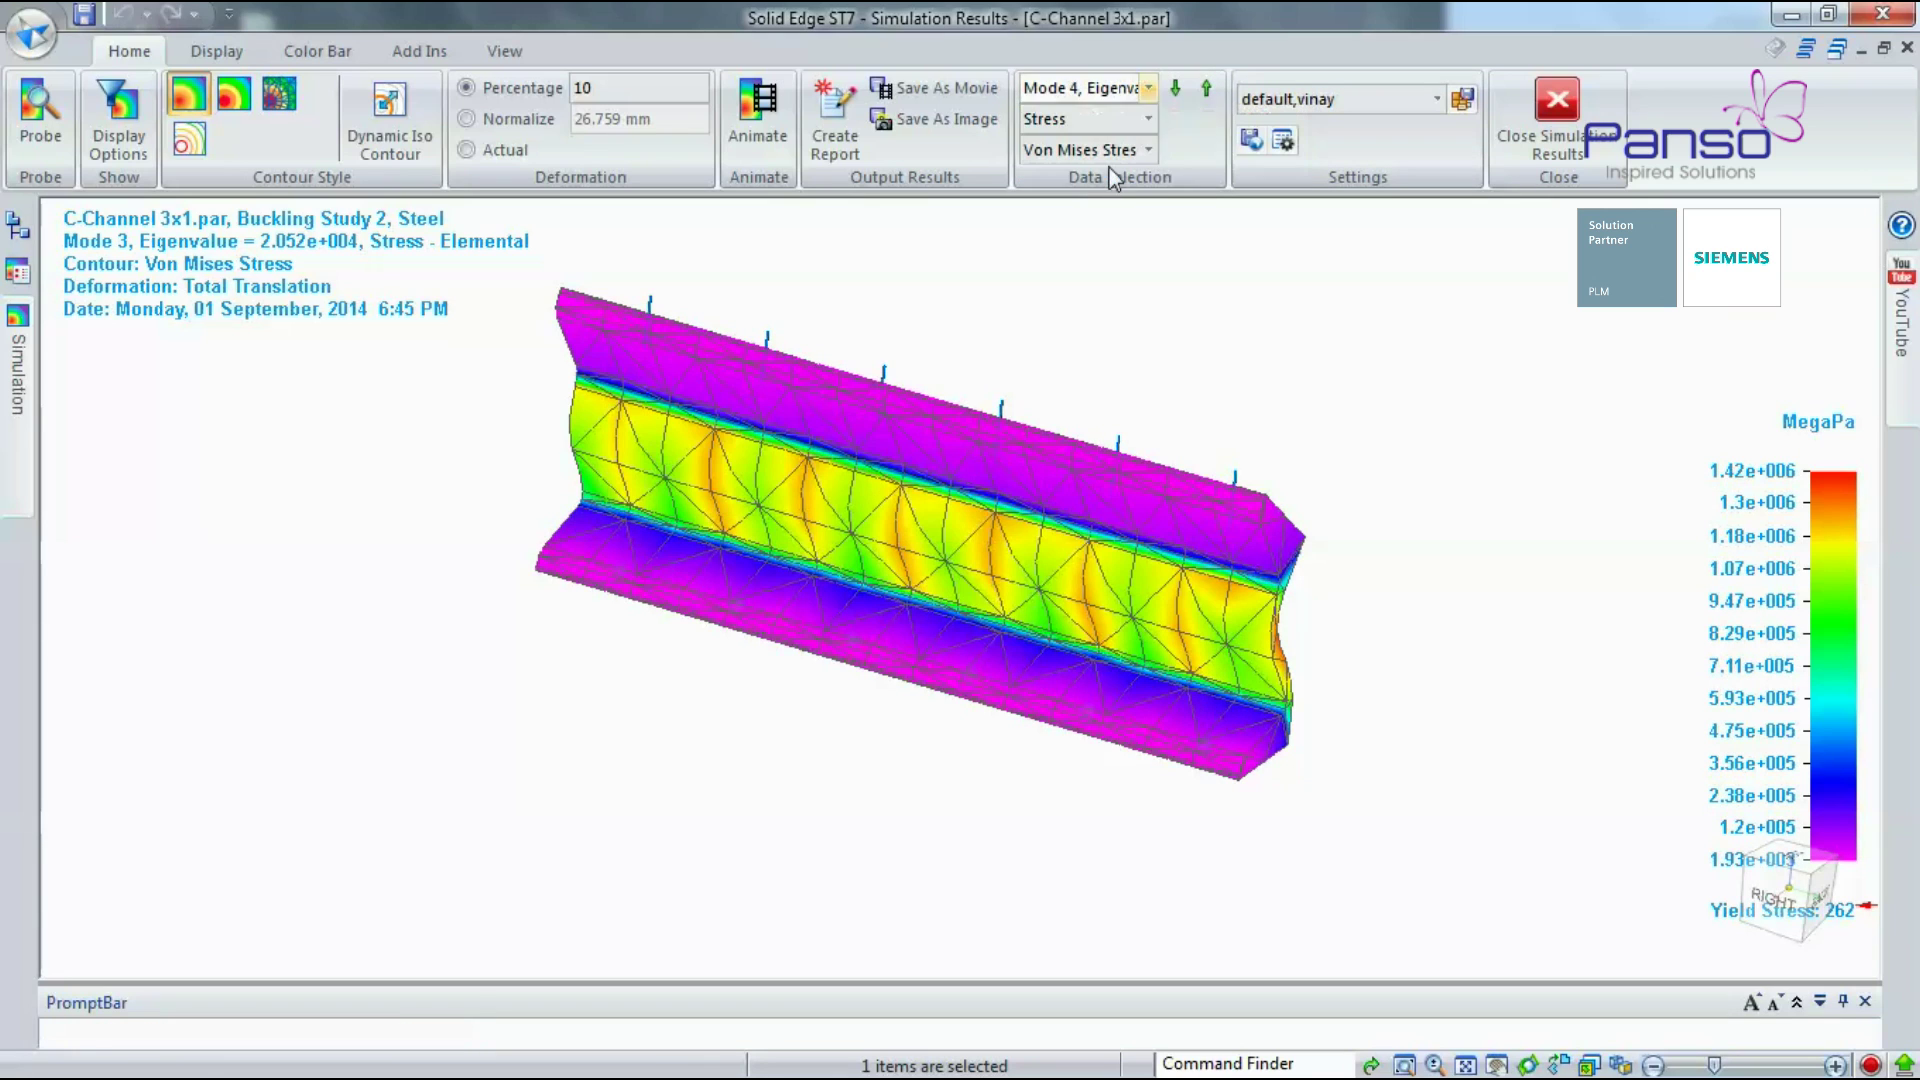
{"action": "left_click", "coordinate": [1147, 88]}
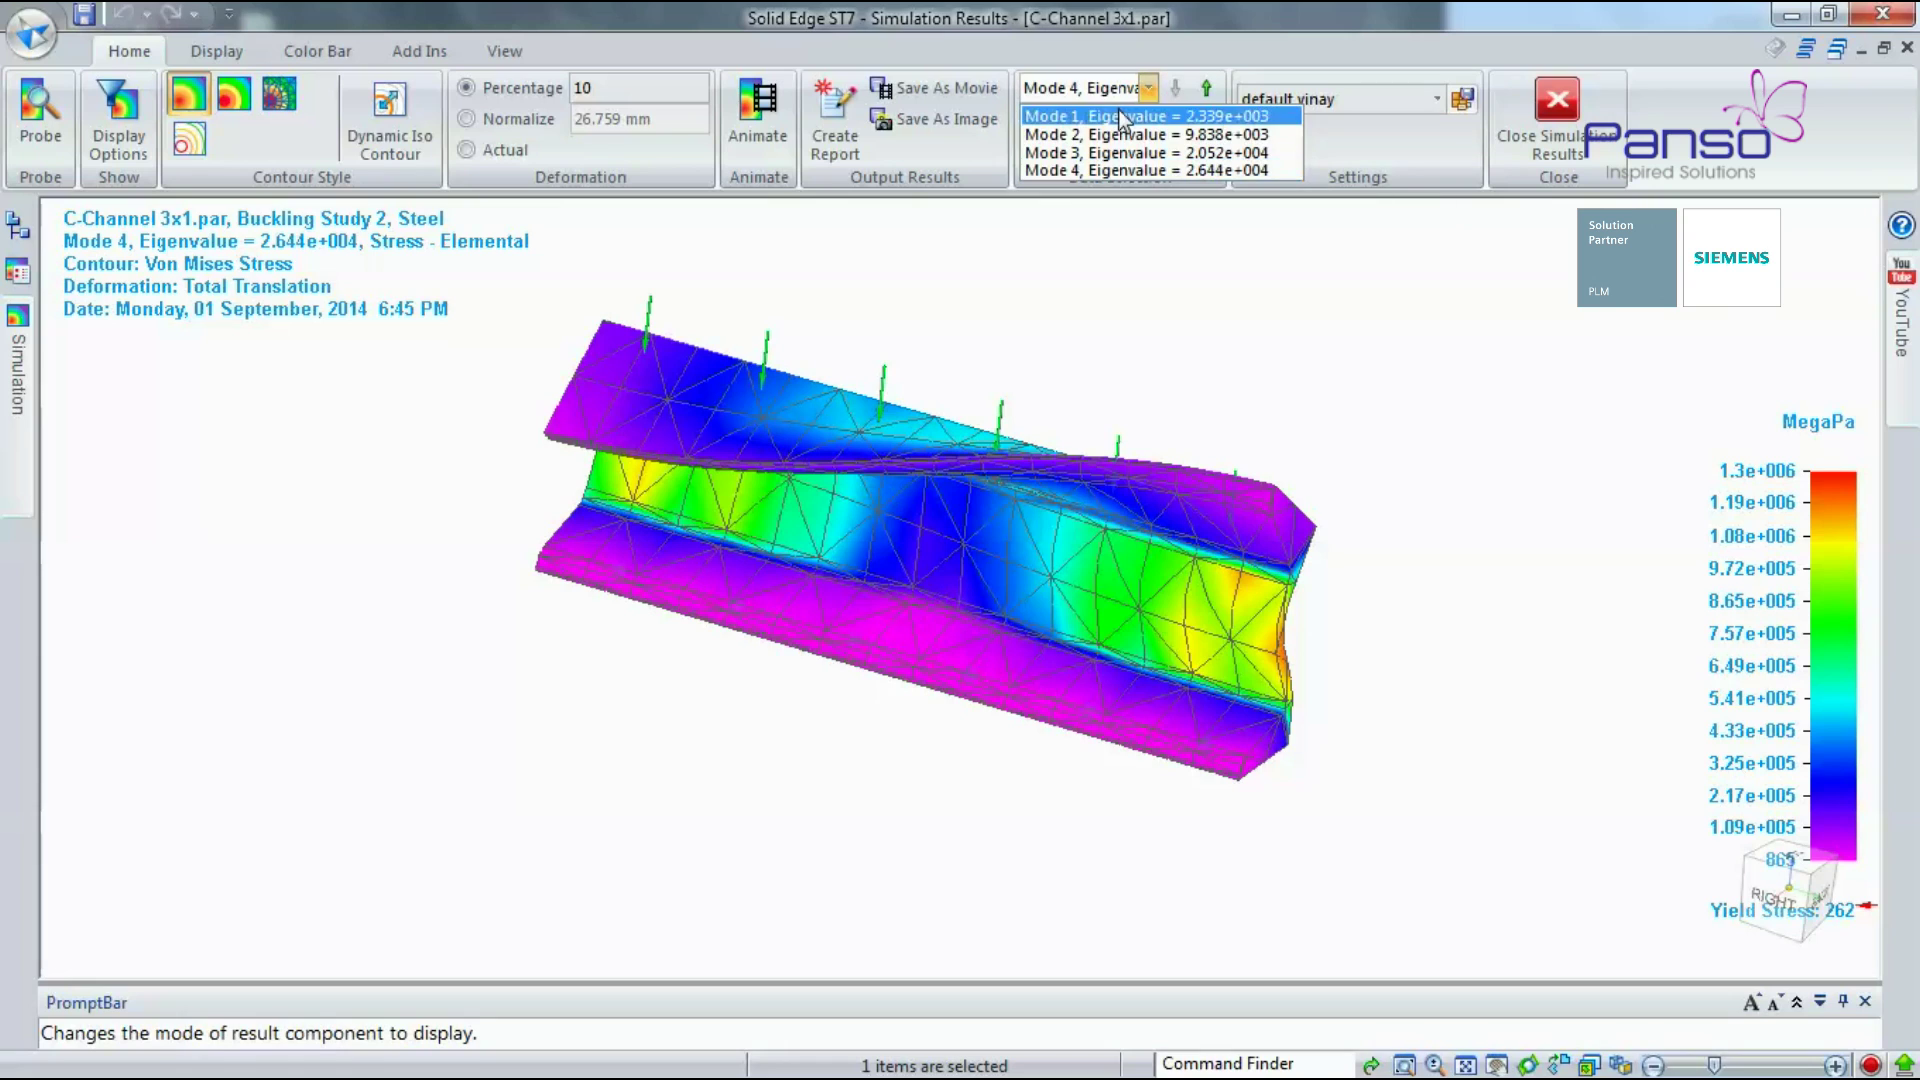
{"action": "left_click", "coordinate": [1118, 116]}
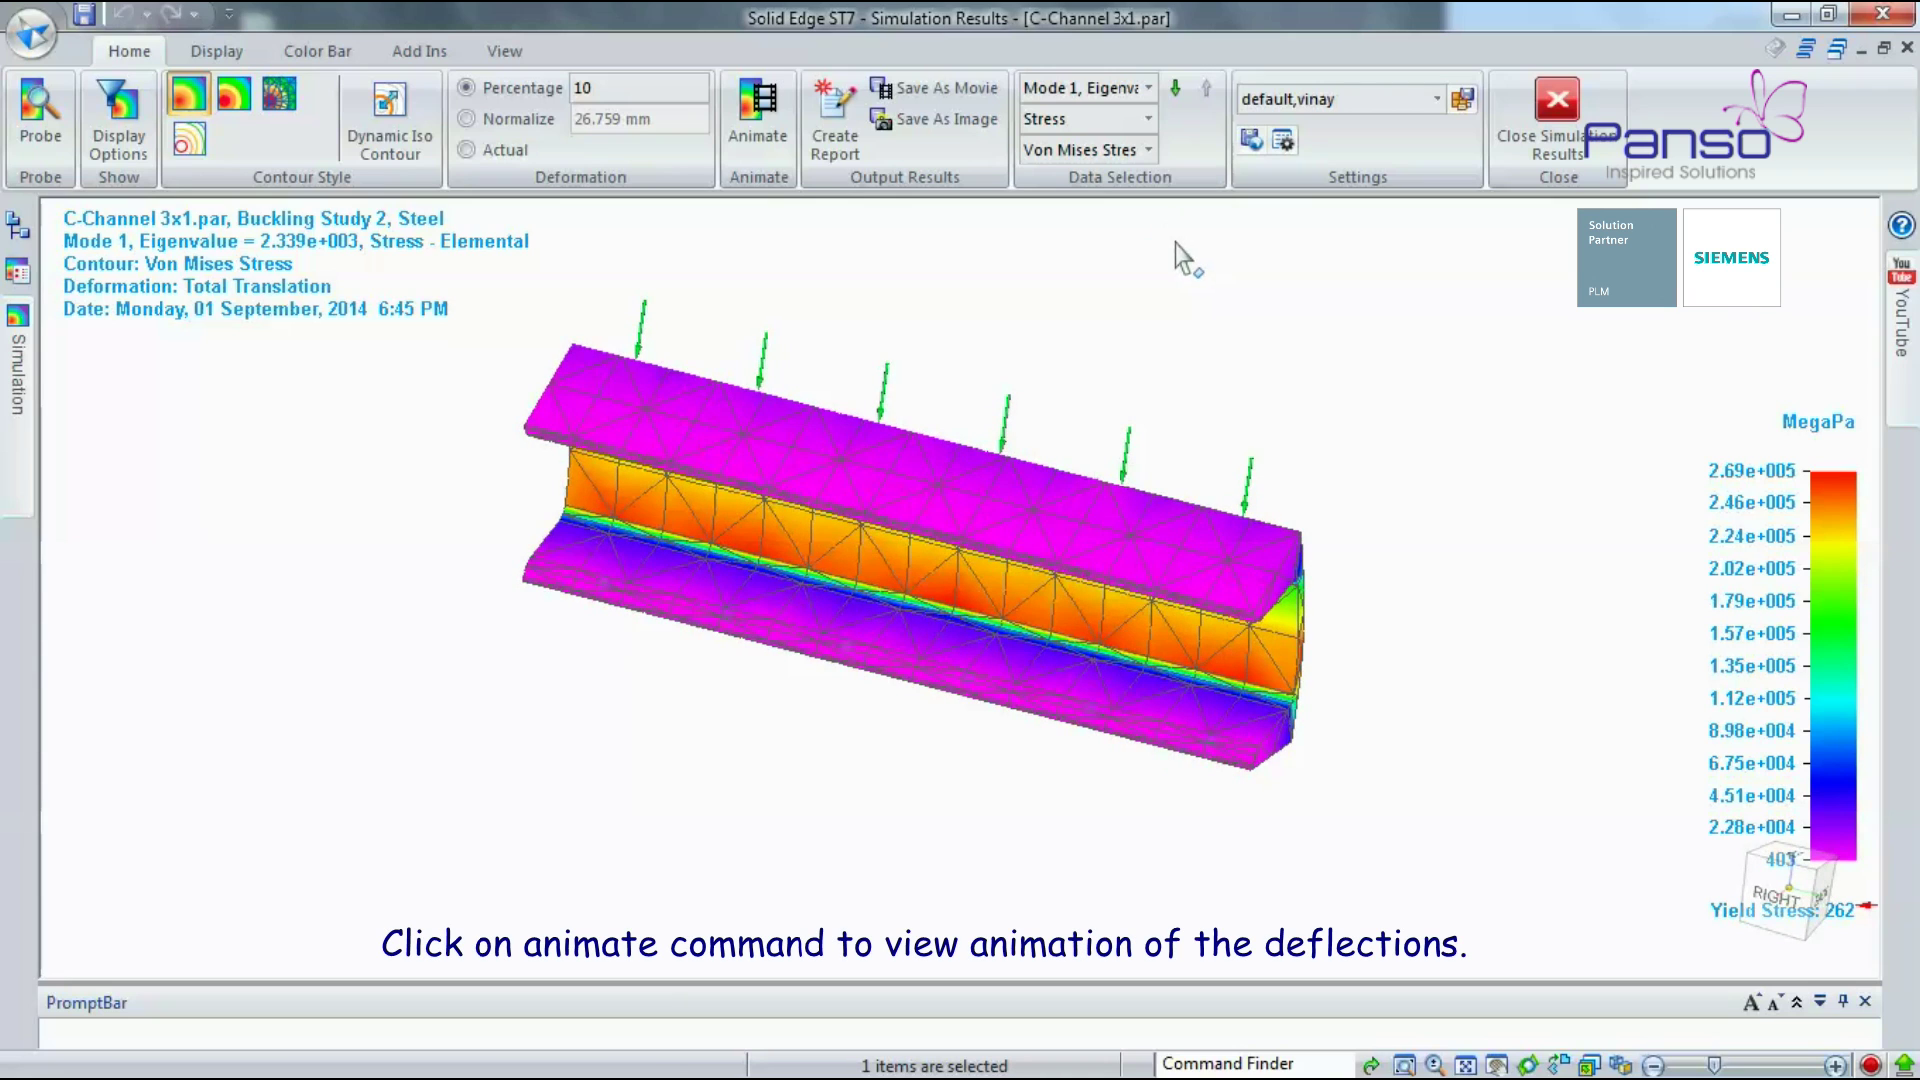
Step: Animate the buckling deflection and save it as C-Channel 3x1.avi, overwriting the existing file
{"action": "left_click", "coordinate": [760, 130]}
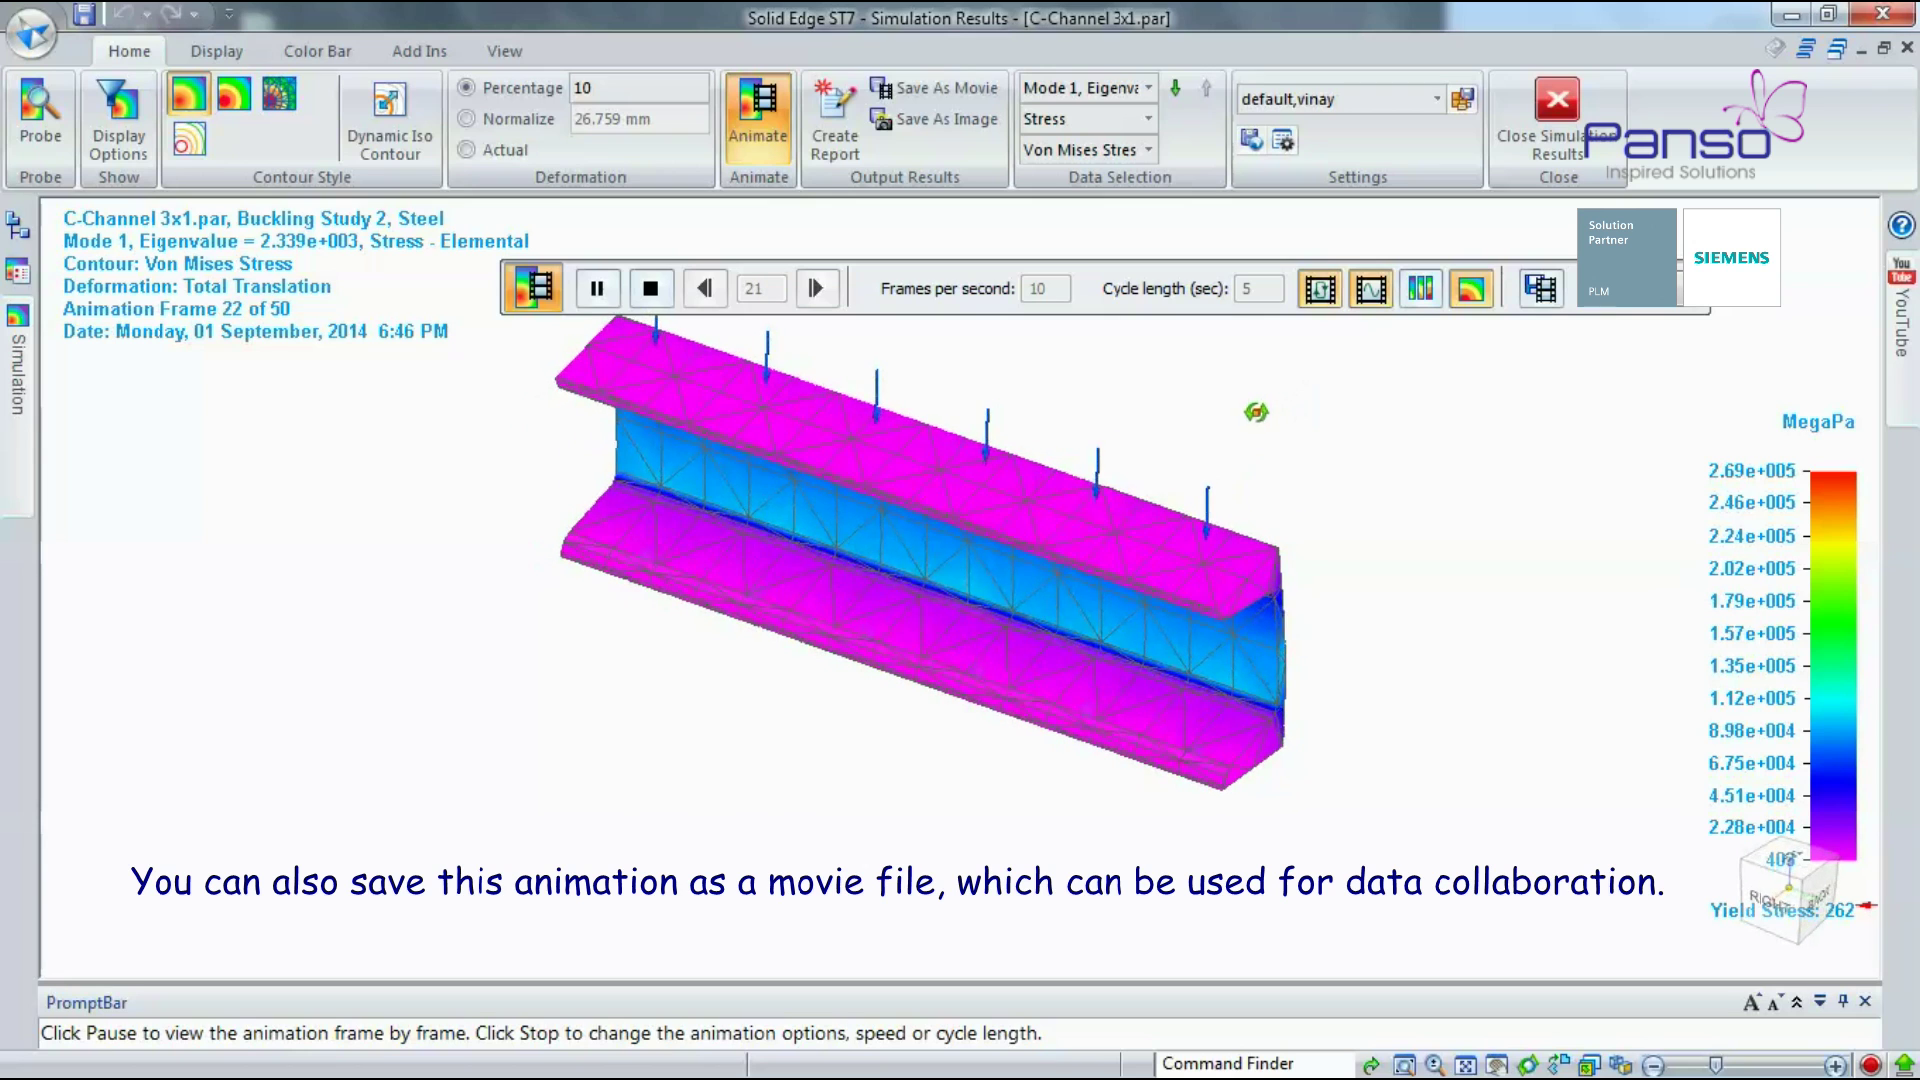
{"action": "left_click", "coordinate": [1537, 288]}
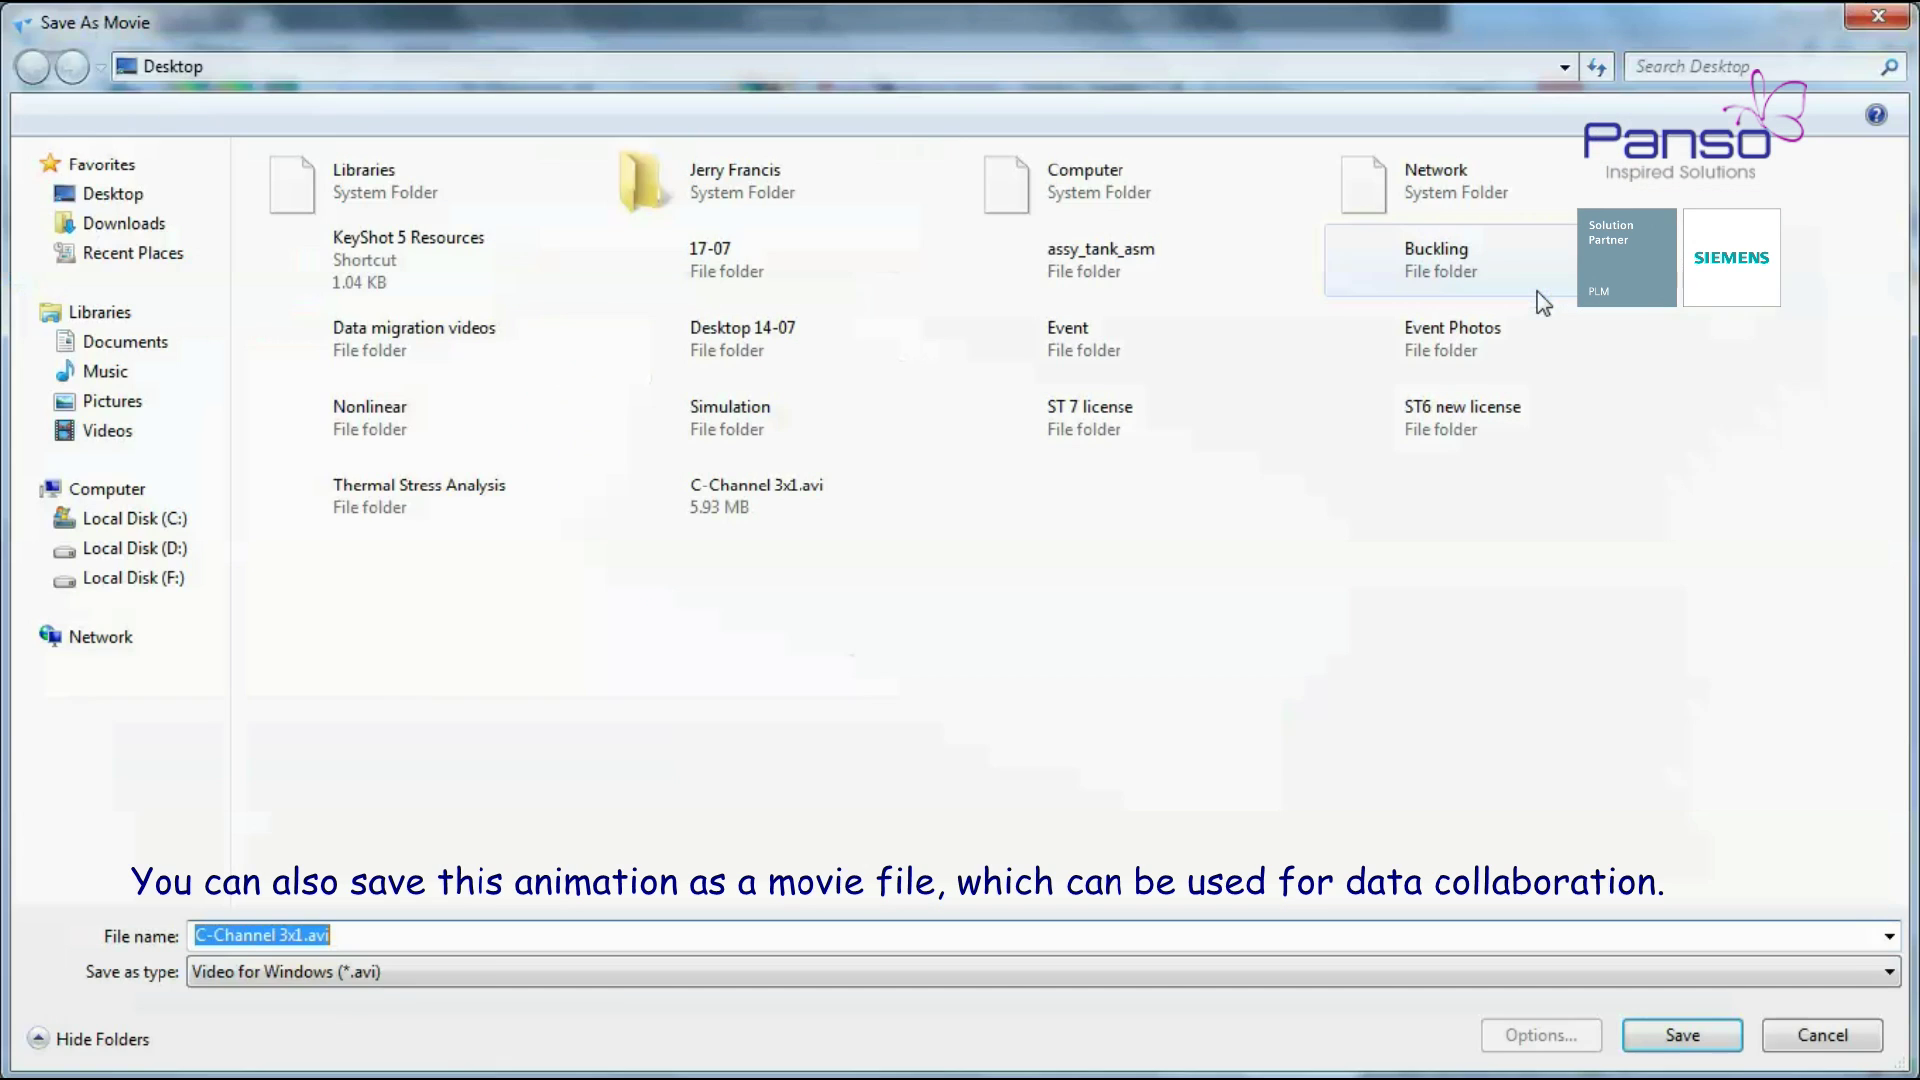
{"action": "left_click", "coordinate": [1681, 1040]}
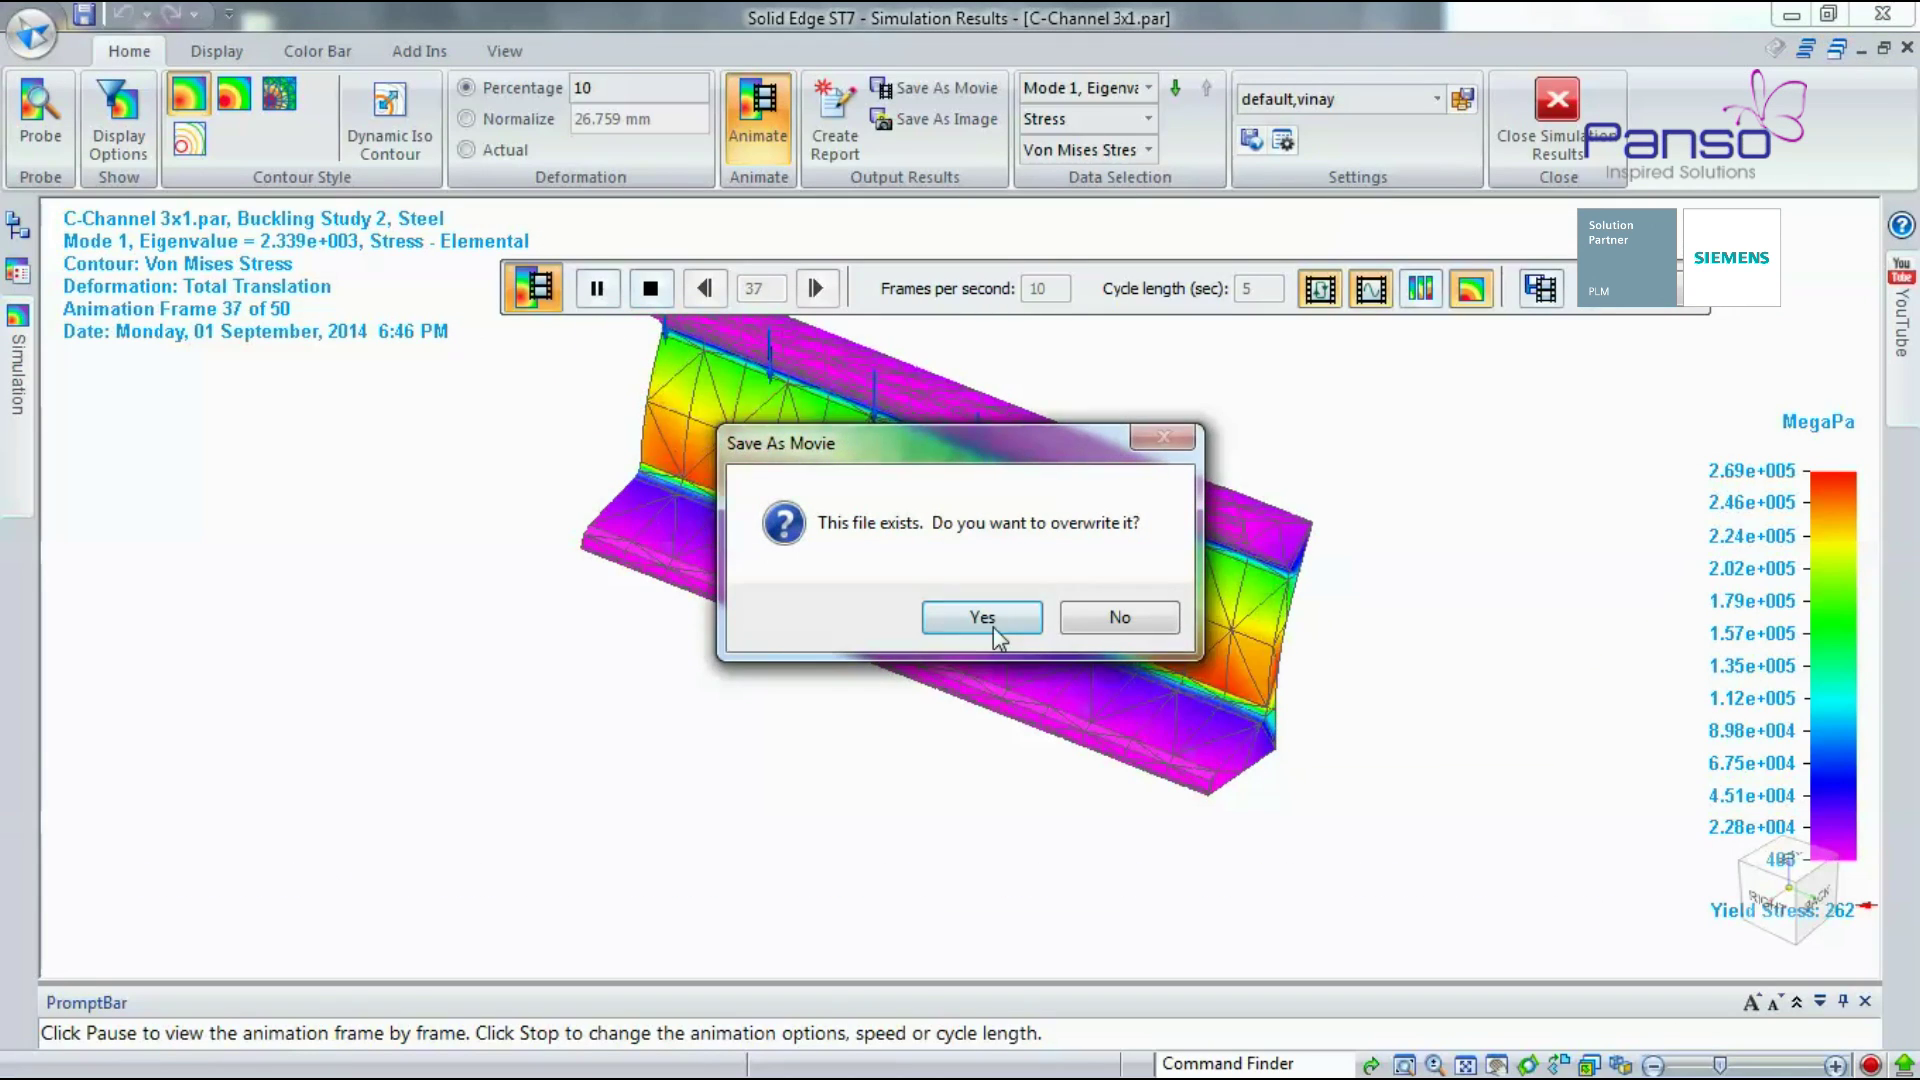
{"action": "left_click", "coordinate": [986, 619]}
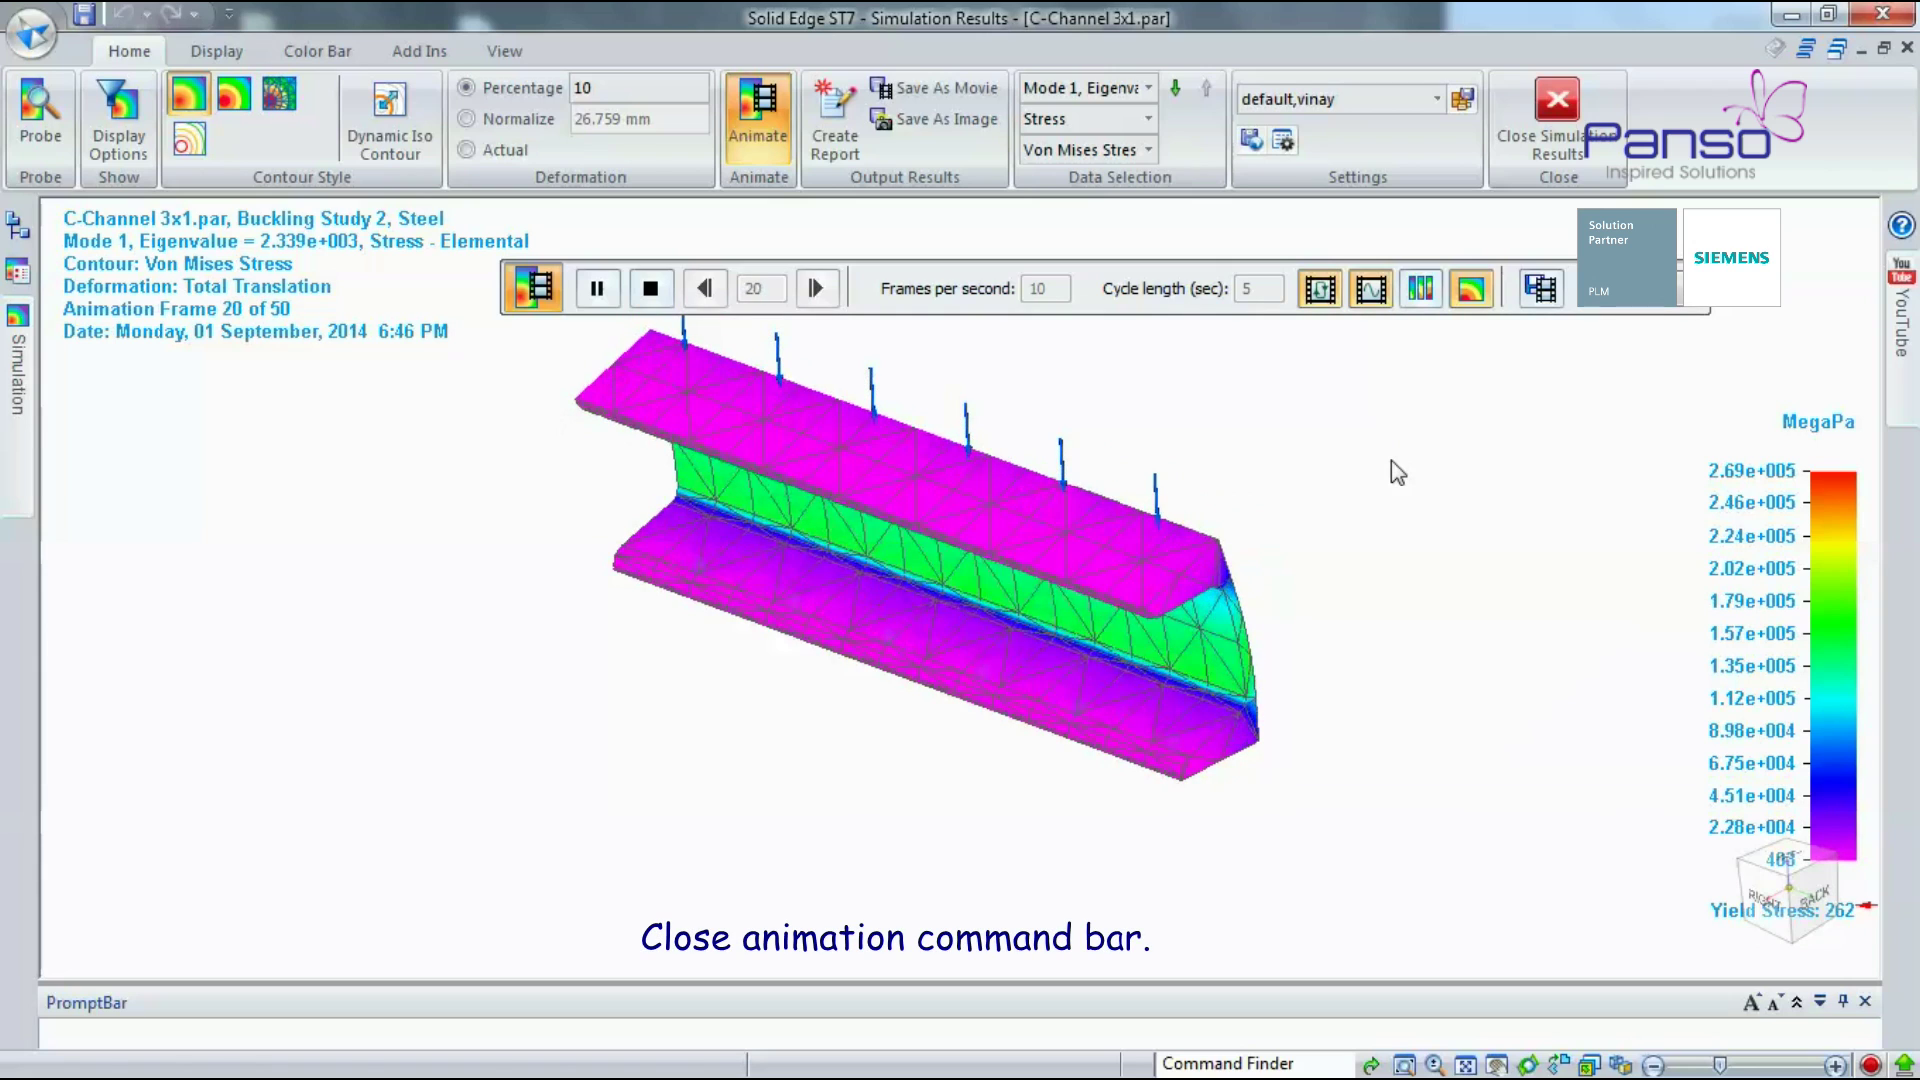
Step: Stop the animation and generate a Simulation Report in Webpage (.html) format
{"action": "left_click", "coordinate": [1696, 285]}
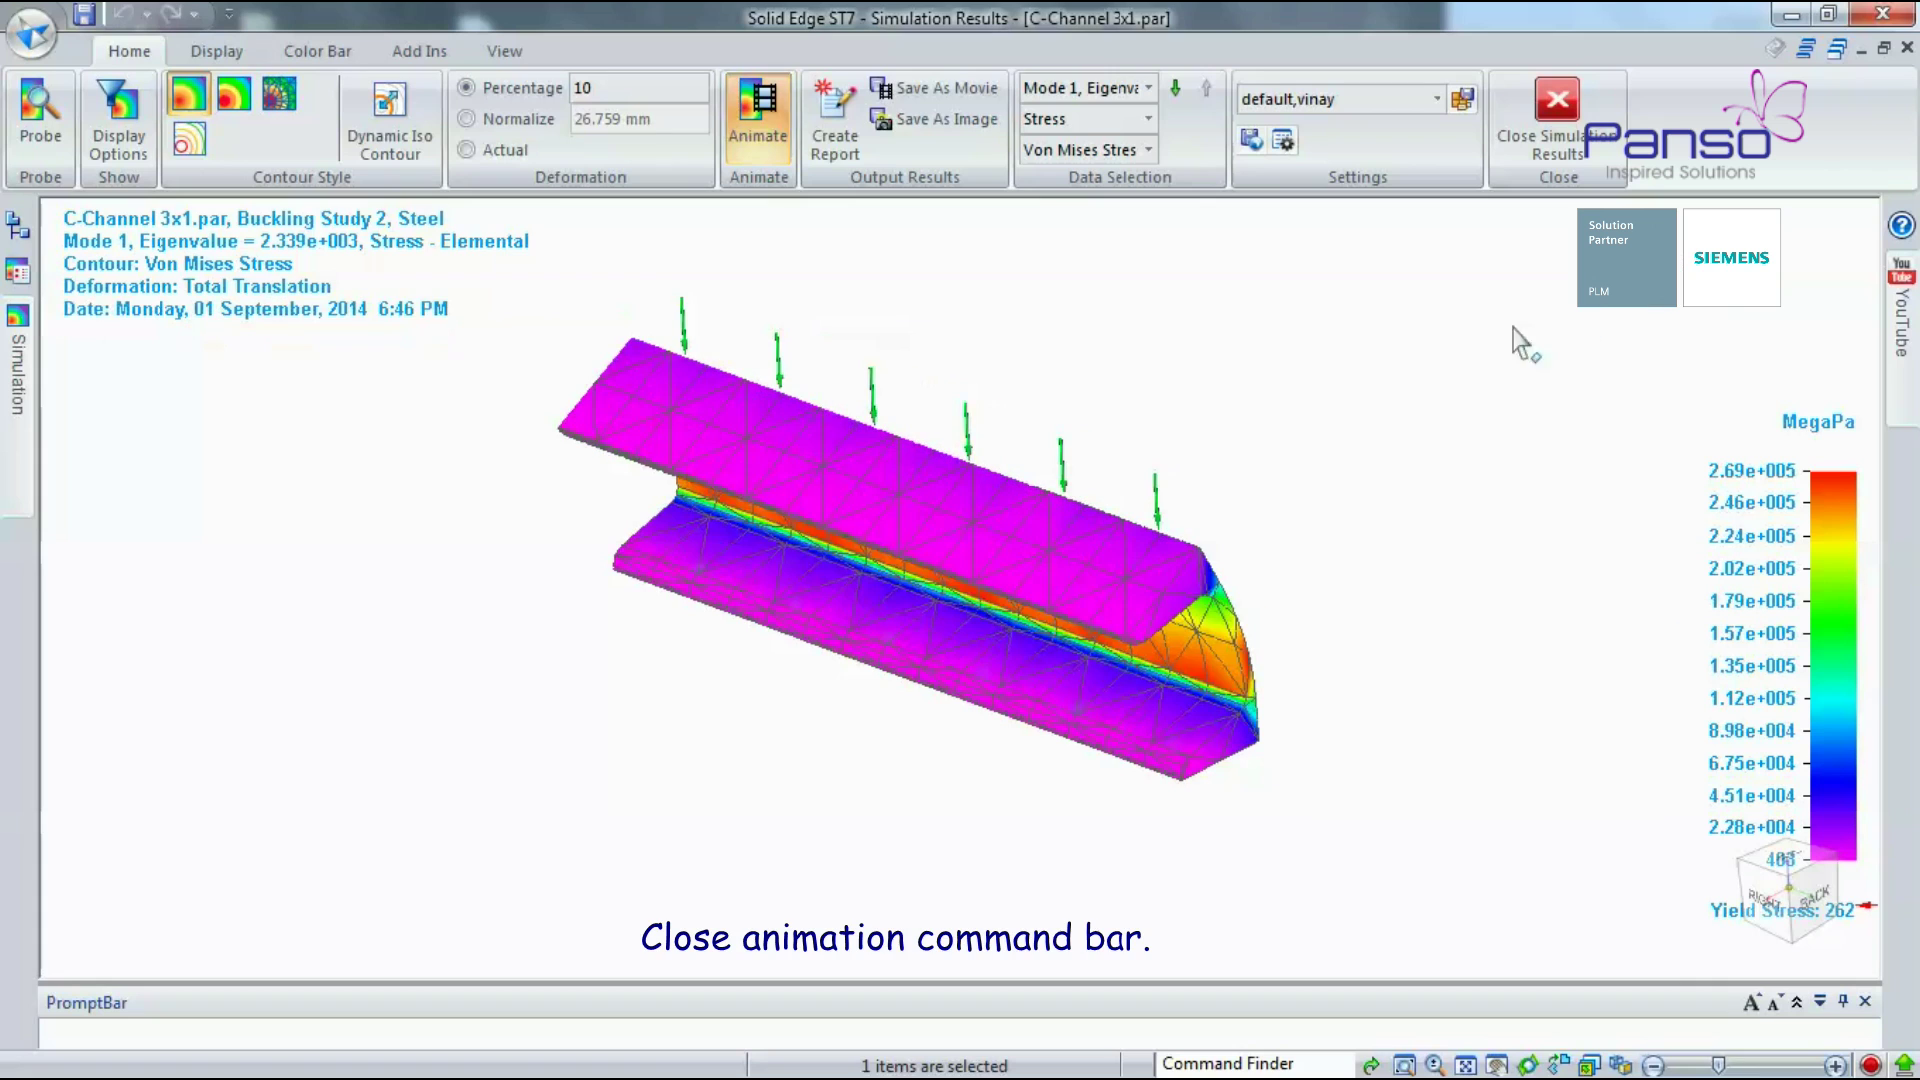
{"action": "middle_click_drag", "start_coordinate": [1371, 364], "coordinate": [1416, 320]}
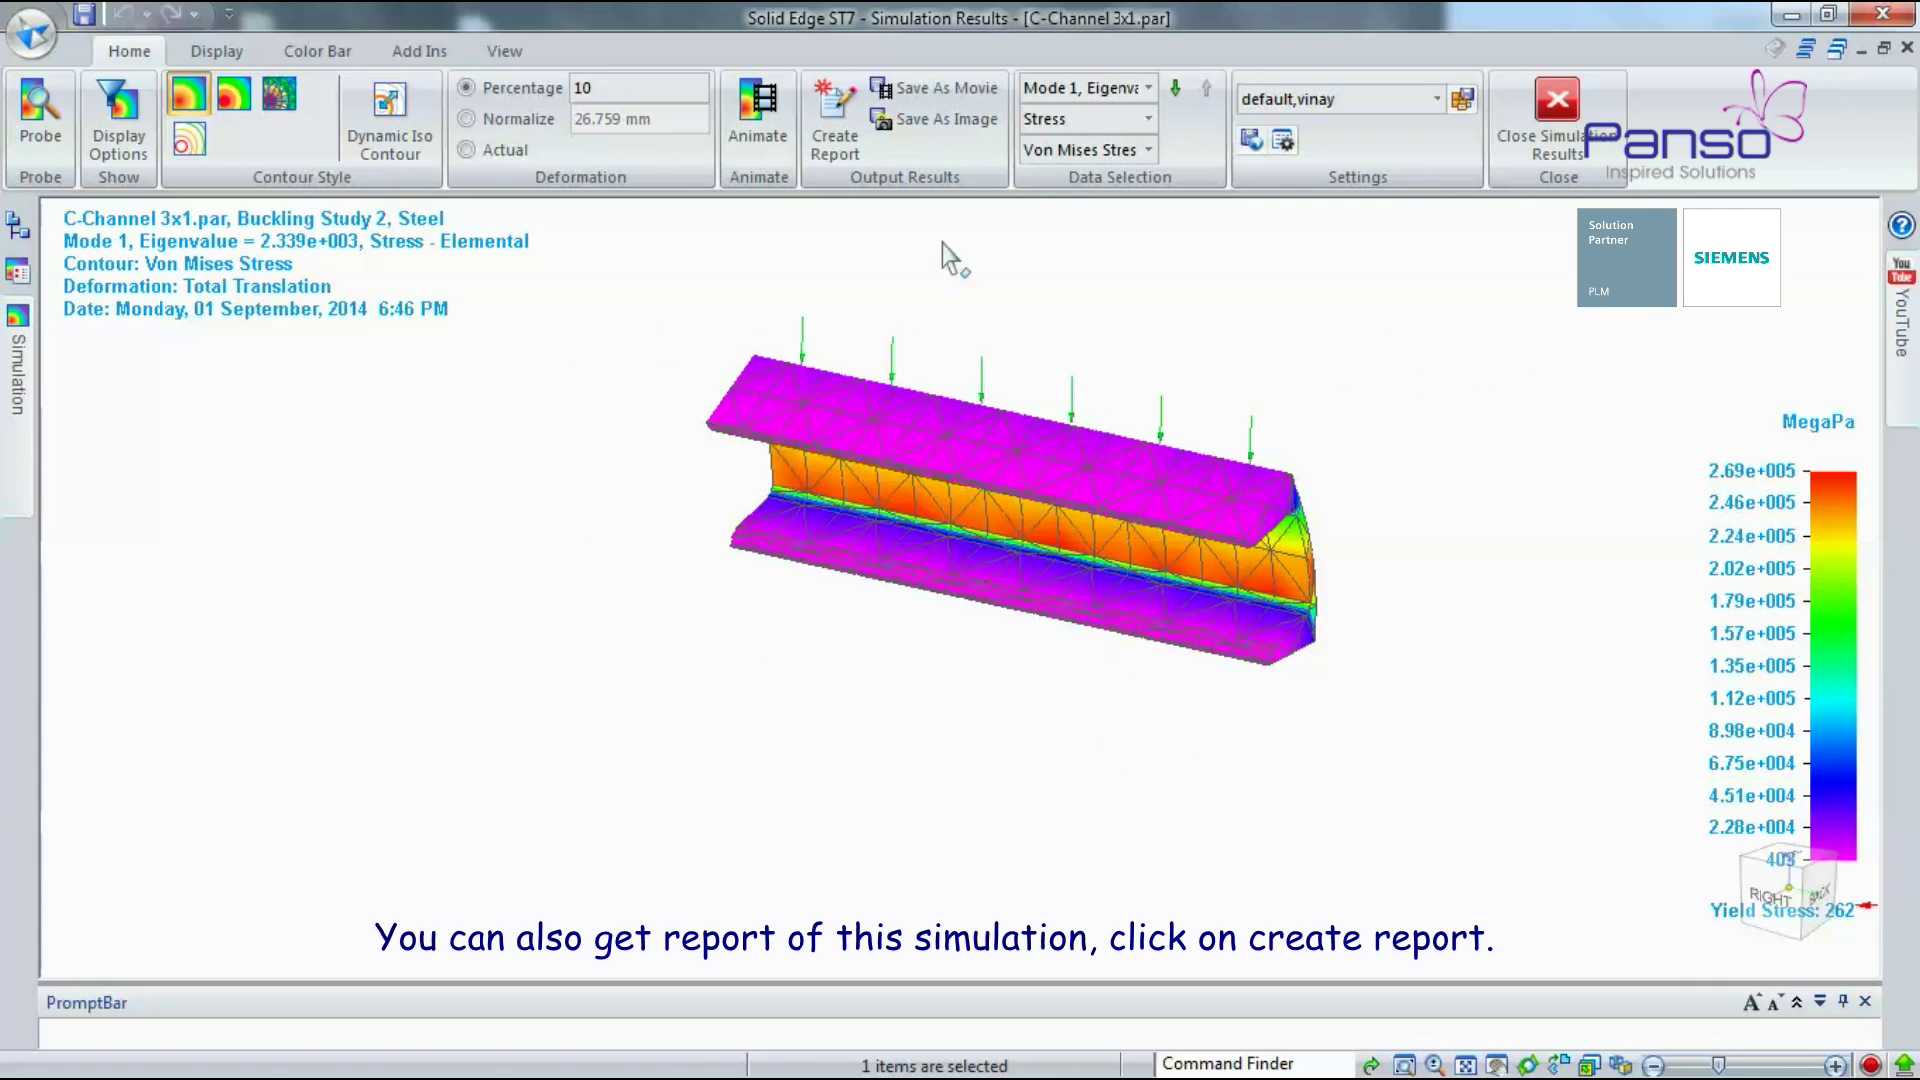
{"action": "left_click", "coordinate": [845, 145]}
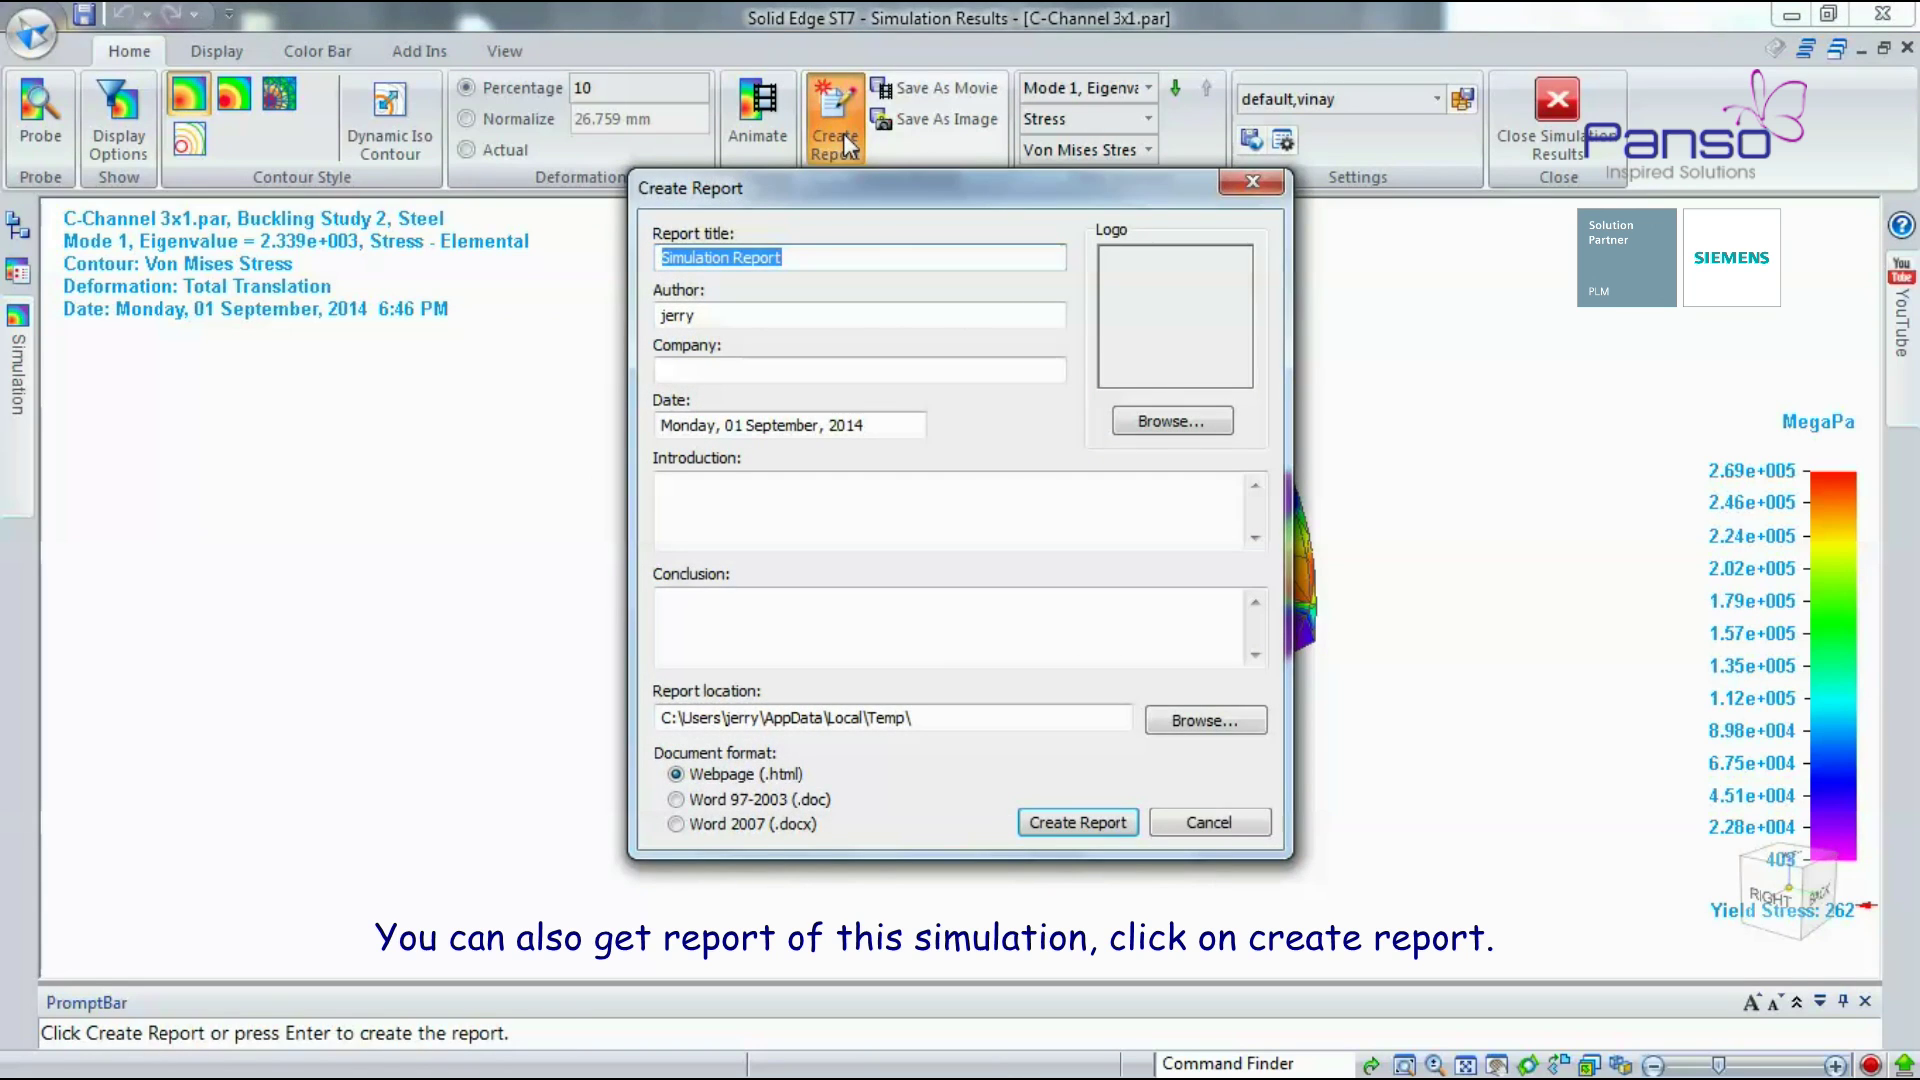
{"action": "left_click", "coordinate": [1104, 820]}
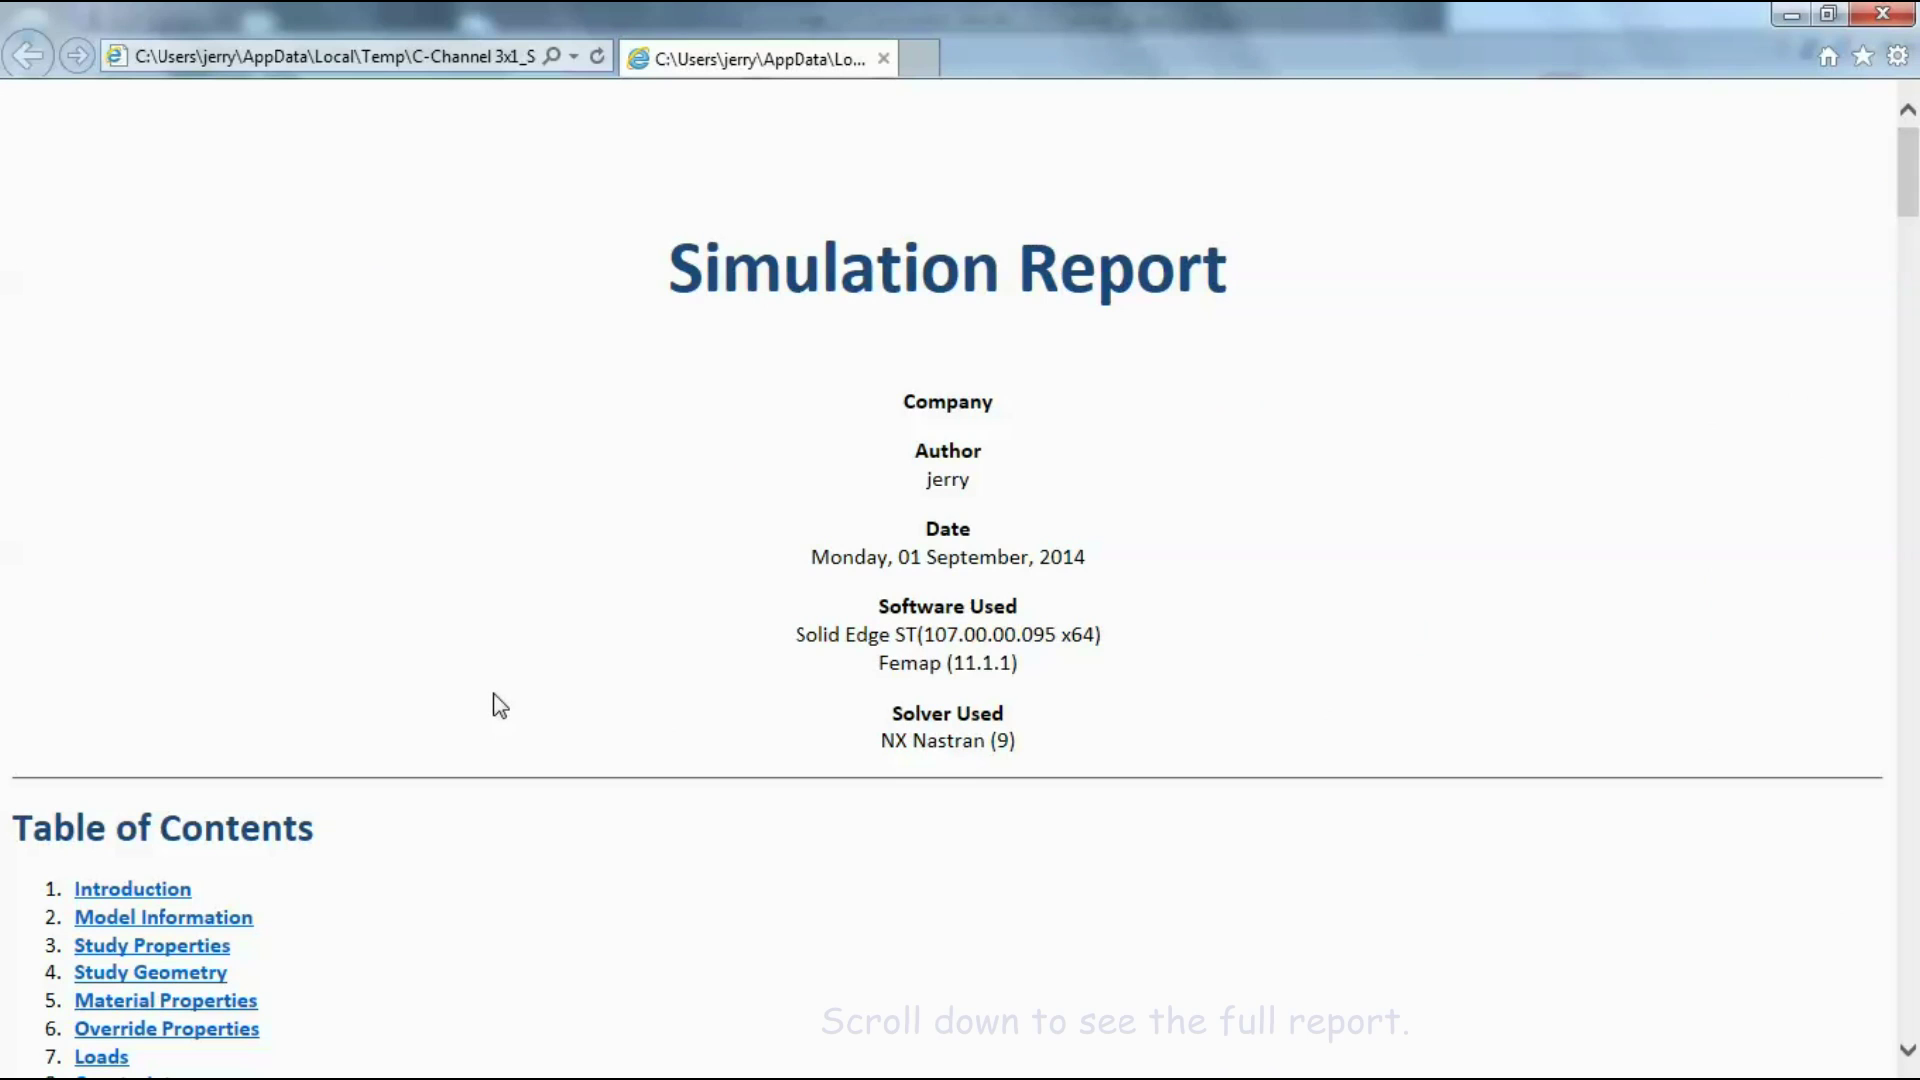
Step: Scroll the HTML report down to the Disclaimer and close Internet Explorer
{"action": "scroll", "coordinate": [490, 692], "scroll_direction": "down", "scroll_amount": 1}
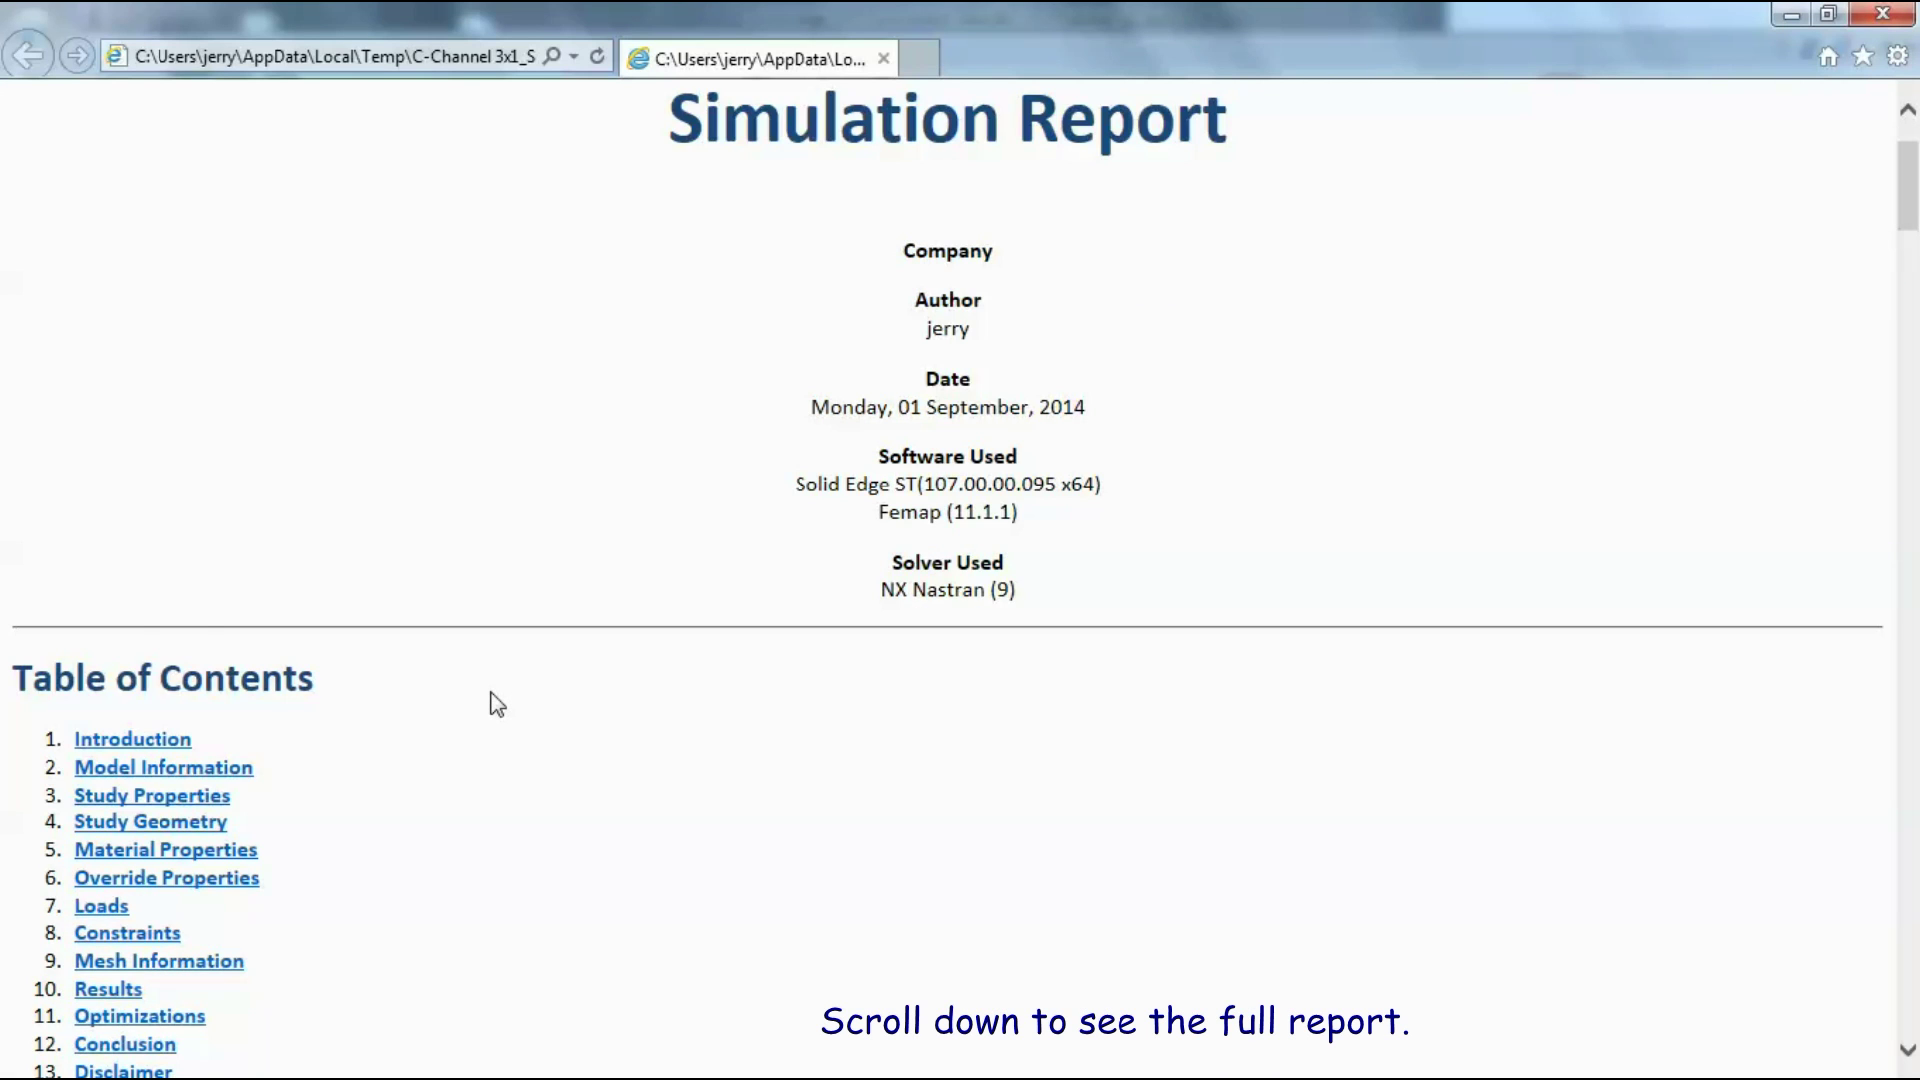
{"action": "scroll", "coordinate": [490, 692], "scroll_direction": "down", "scroll_amount": 1}
{"action": "scroll", "coordinate": [490, 692], "scroll_direction": "down", "scroll_amount": 5}
{"action": "scroll", "coordinate": [489, 686], "scroll_direction": "down", "scroll_amount": 5}
{"action": "scroll", "coordinate": [489, 686], "scroll_direction": "down", "scroll_amount": 10}
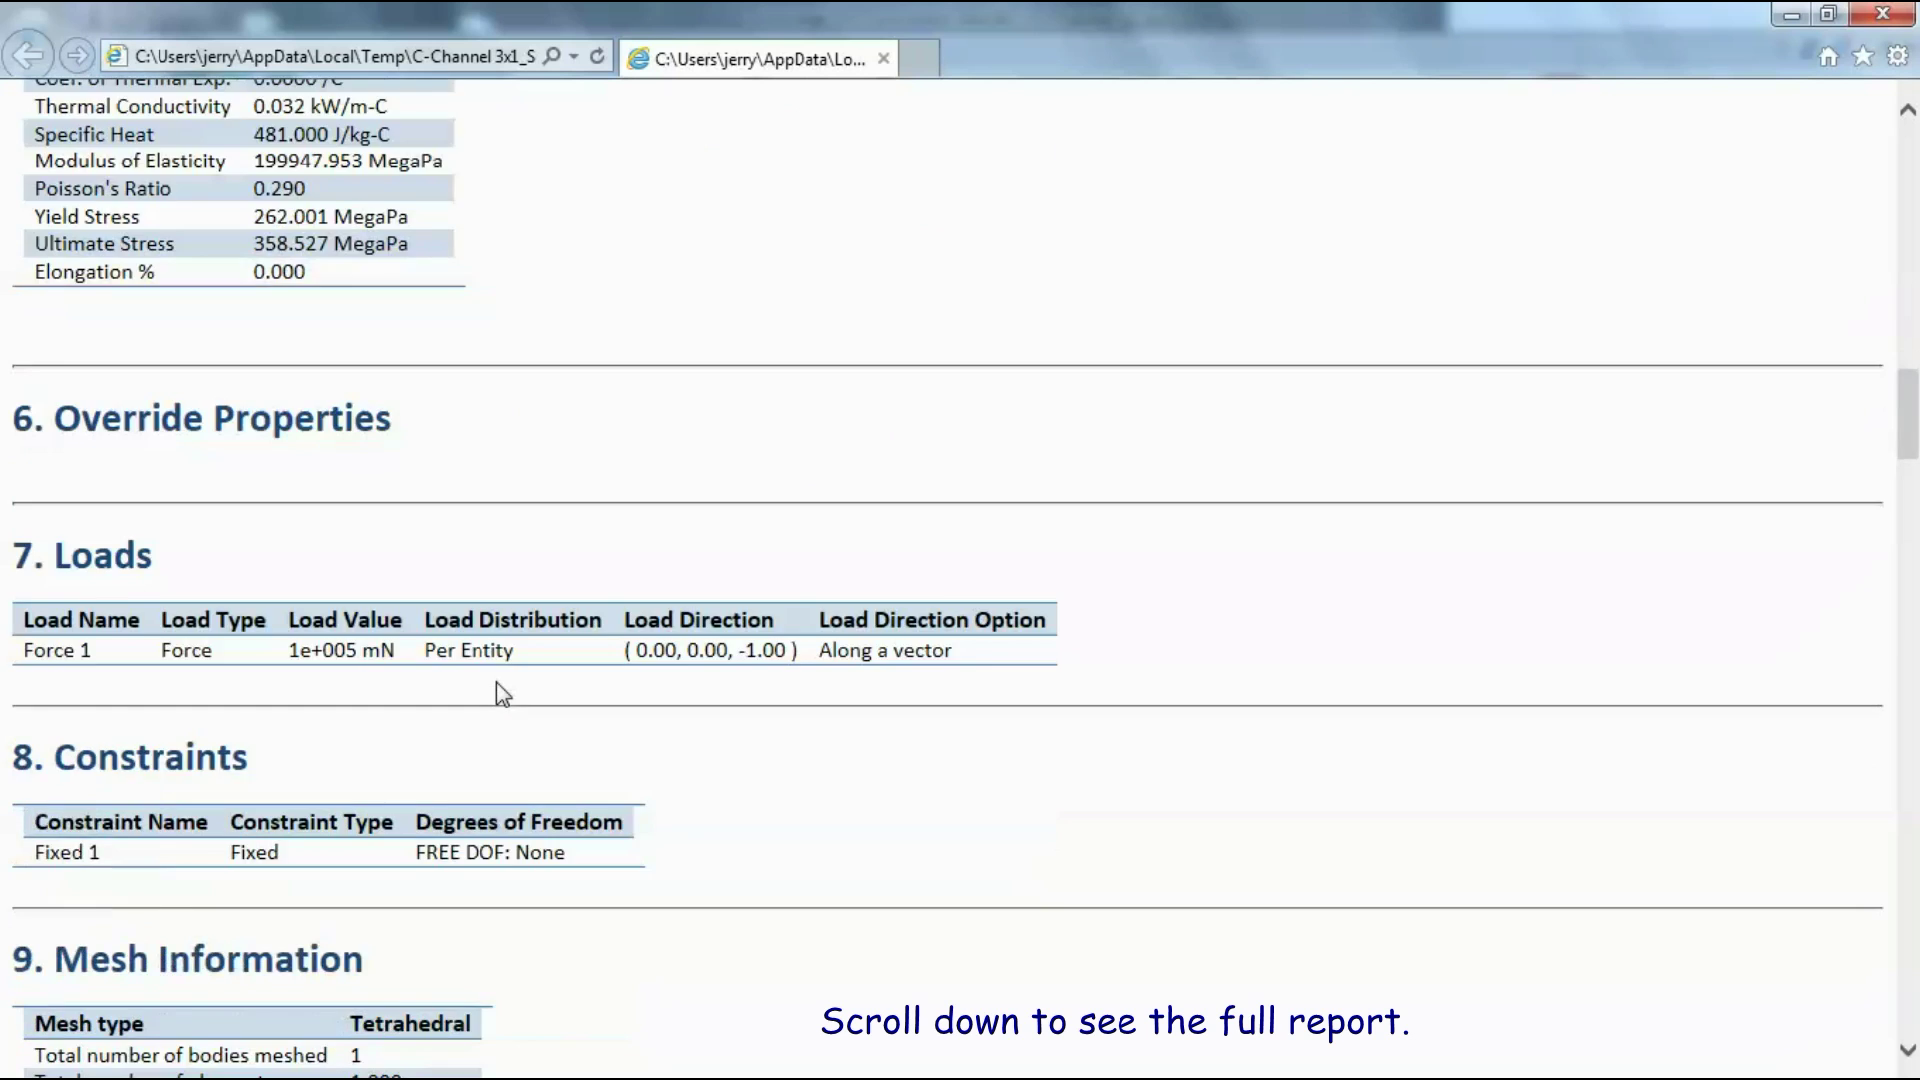
{"action": "scroll", "coordinate": [496, 682], "scroll_direction": "down", "scroll_amount": 15}
{"action": "scroll", "coordinate": [496, 682], "scroll_direction": "down", "scroll_amount": 8}
{"action": "scroll", "coordinate": [502, 680], "scroll_direction": "down", "scroll_amount": 8}
{"action": "scroll", "coordinate": [505, 690], "scroll_direction": "down", "scroll_amount": 5}
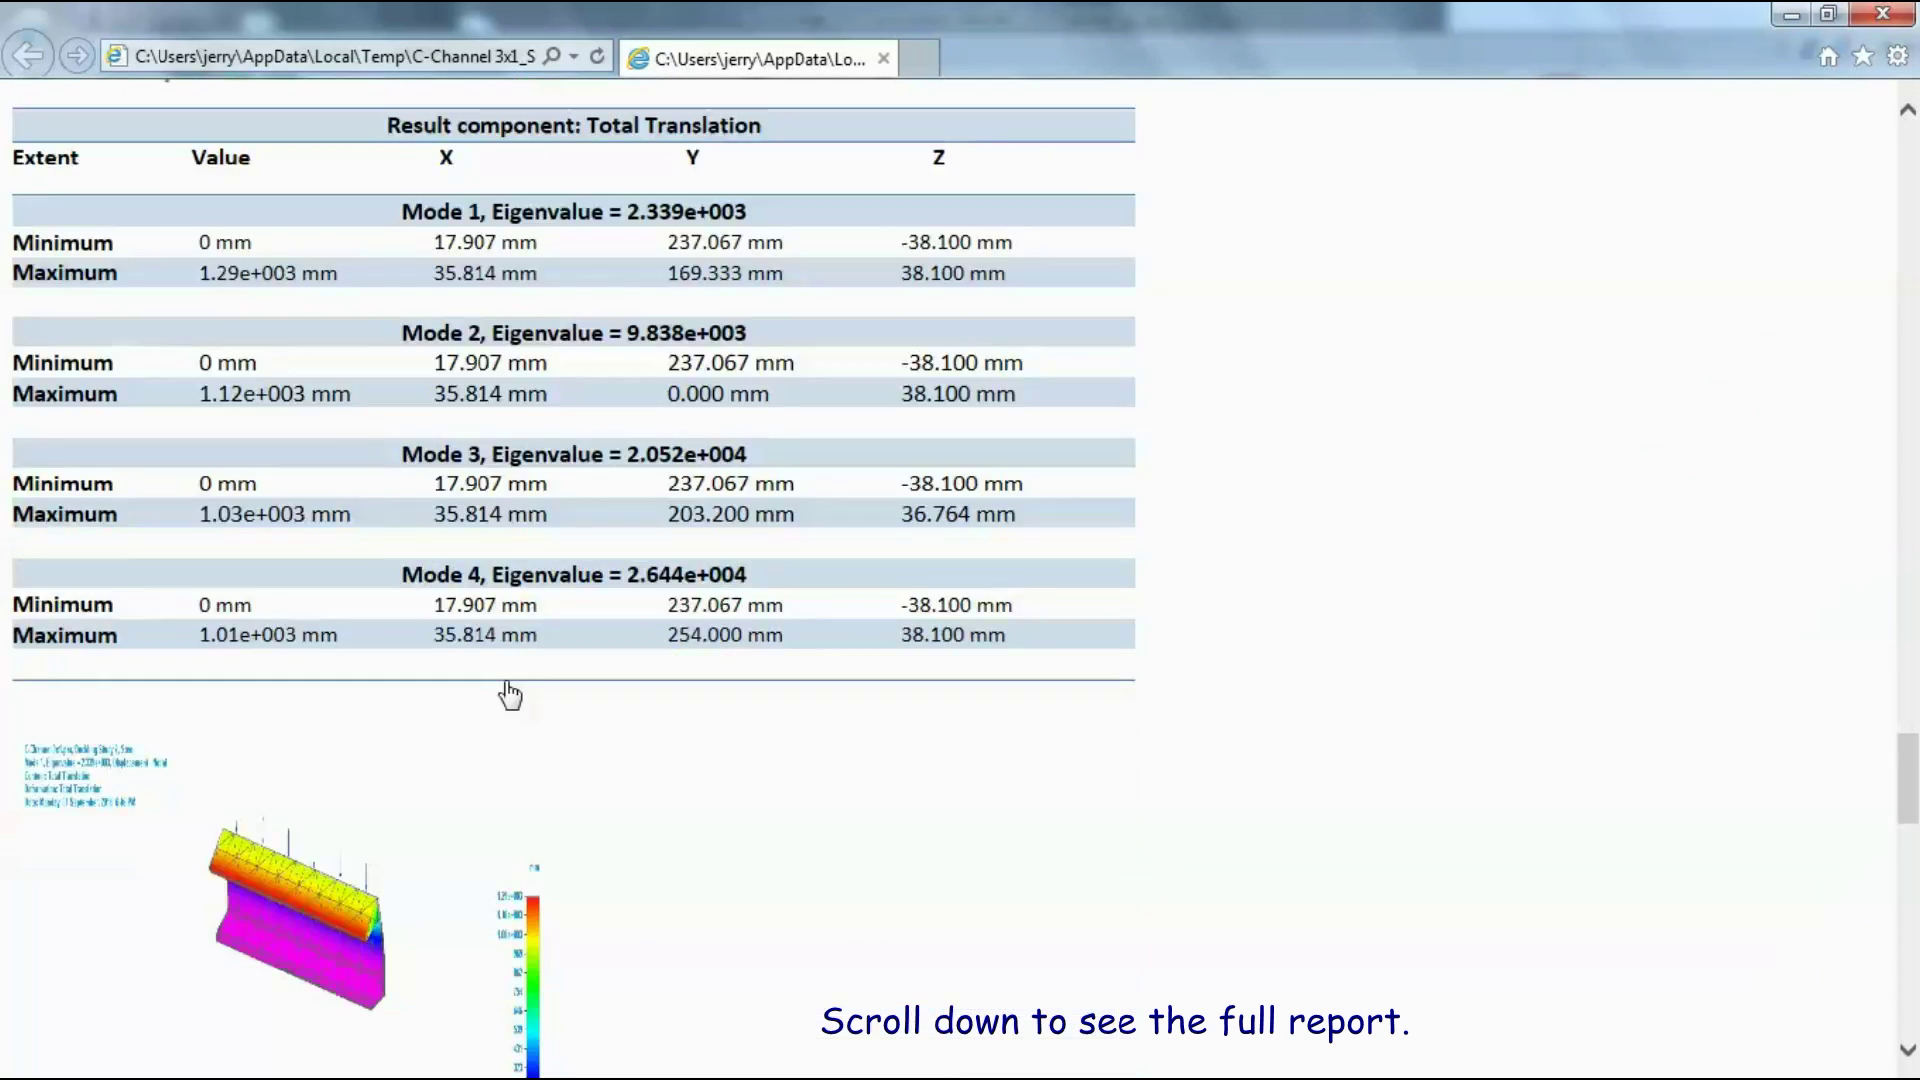
{"action": "scroll", "coordinate": [505, 690], "scroll_direction": "down", "scroll_amount": 7}
{"action": "scroll", "coordinate": [505, 690], "scroll_direction": "down", "scroll_amount": 7}
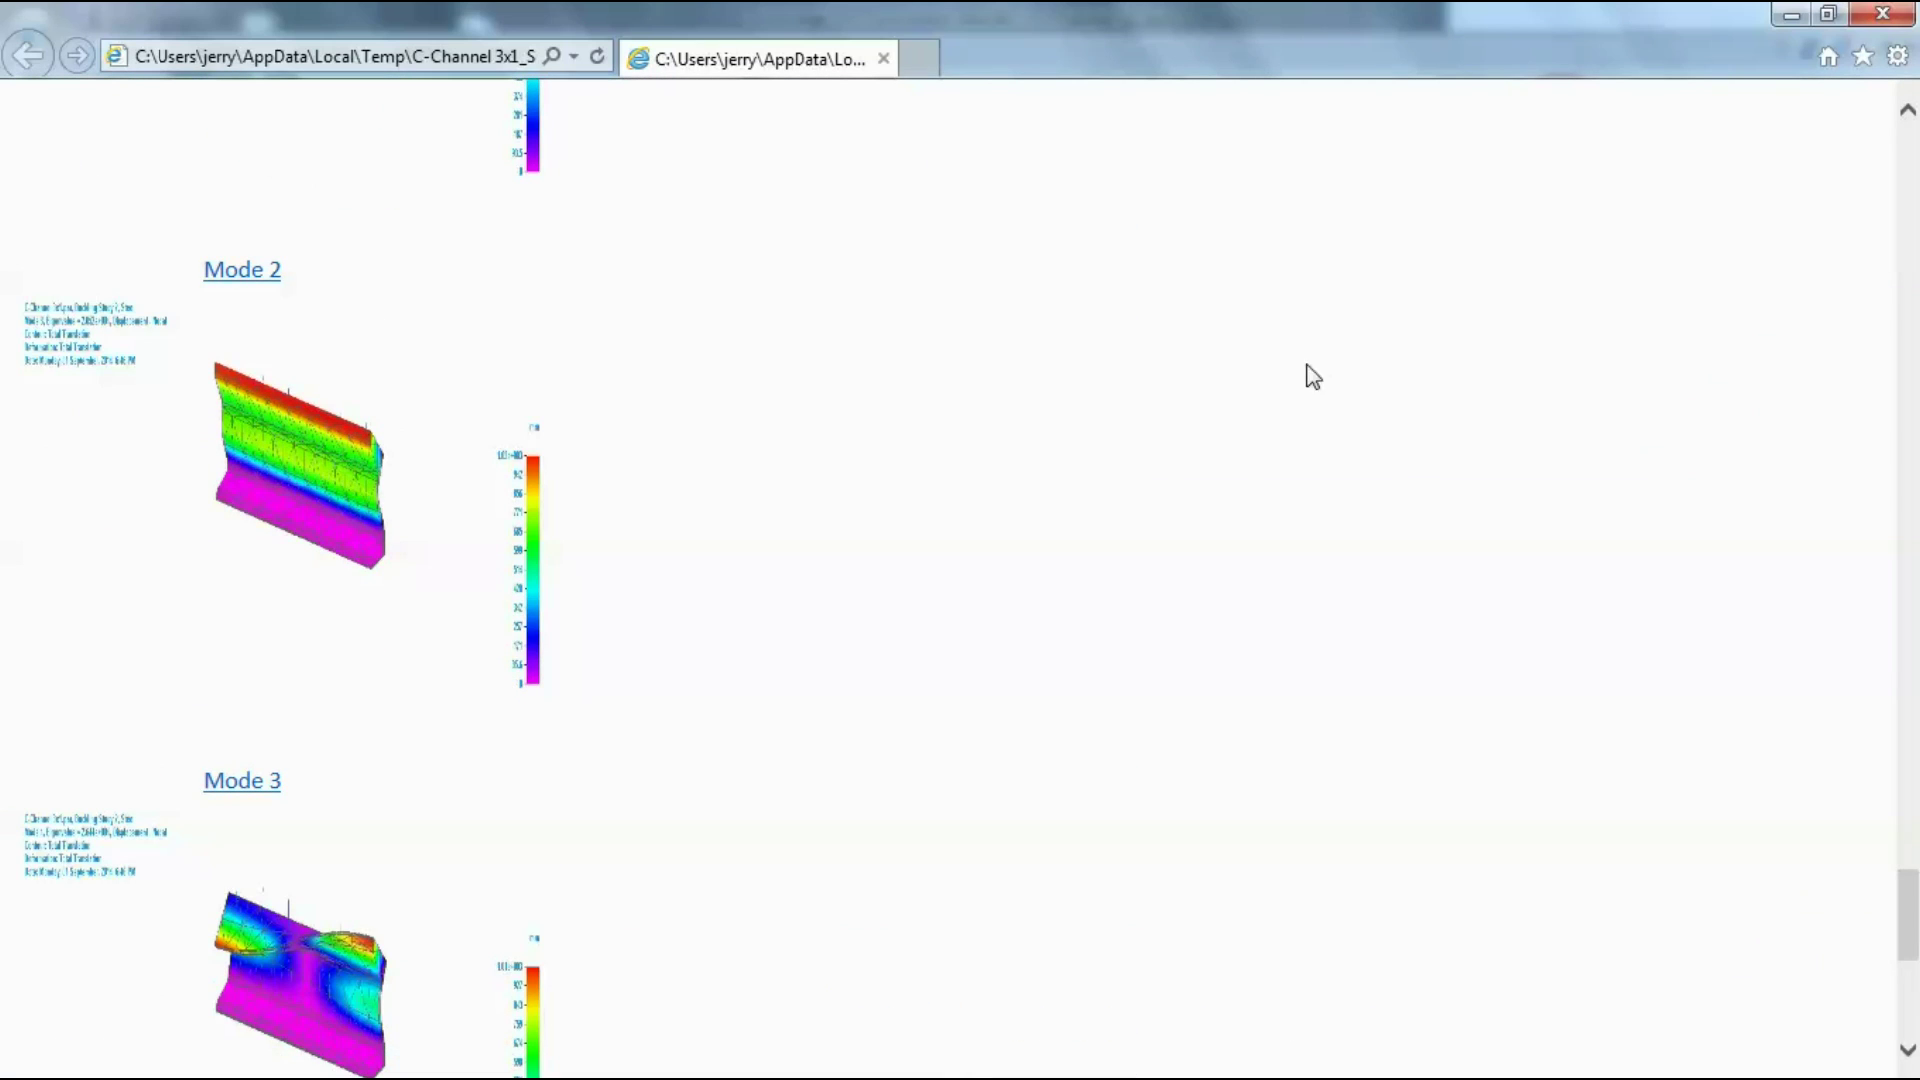
{"action": "scroll", "coordinate": [1307, 380], "scroll_direction": "down", "scroll_amount": 8}
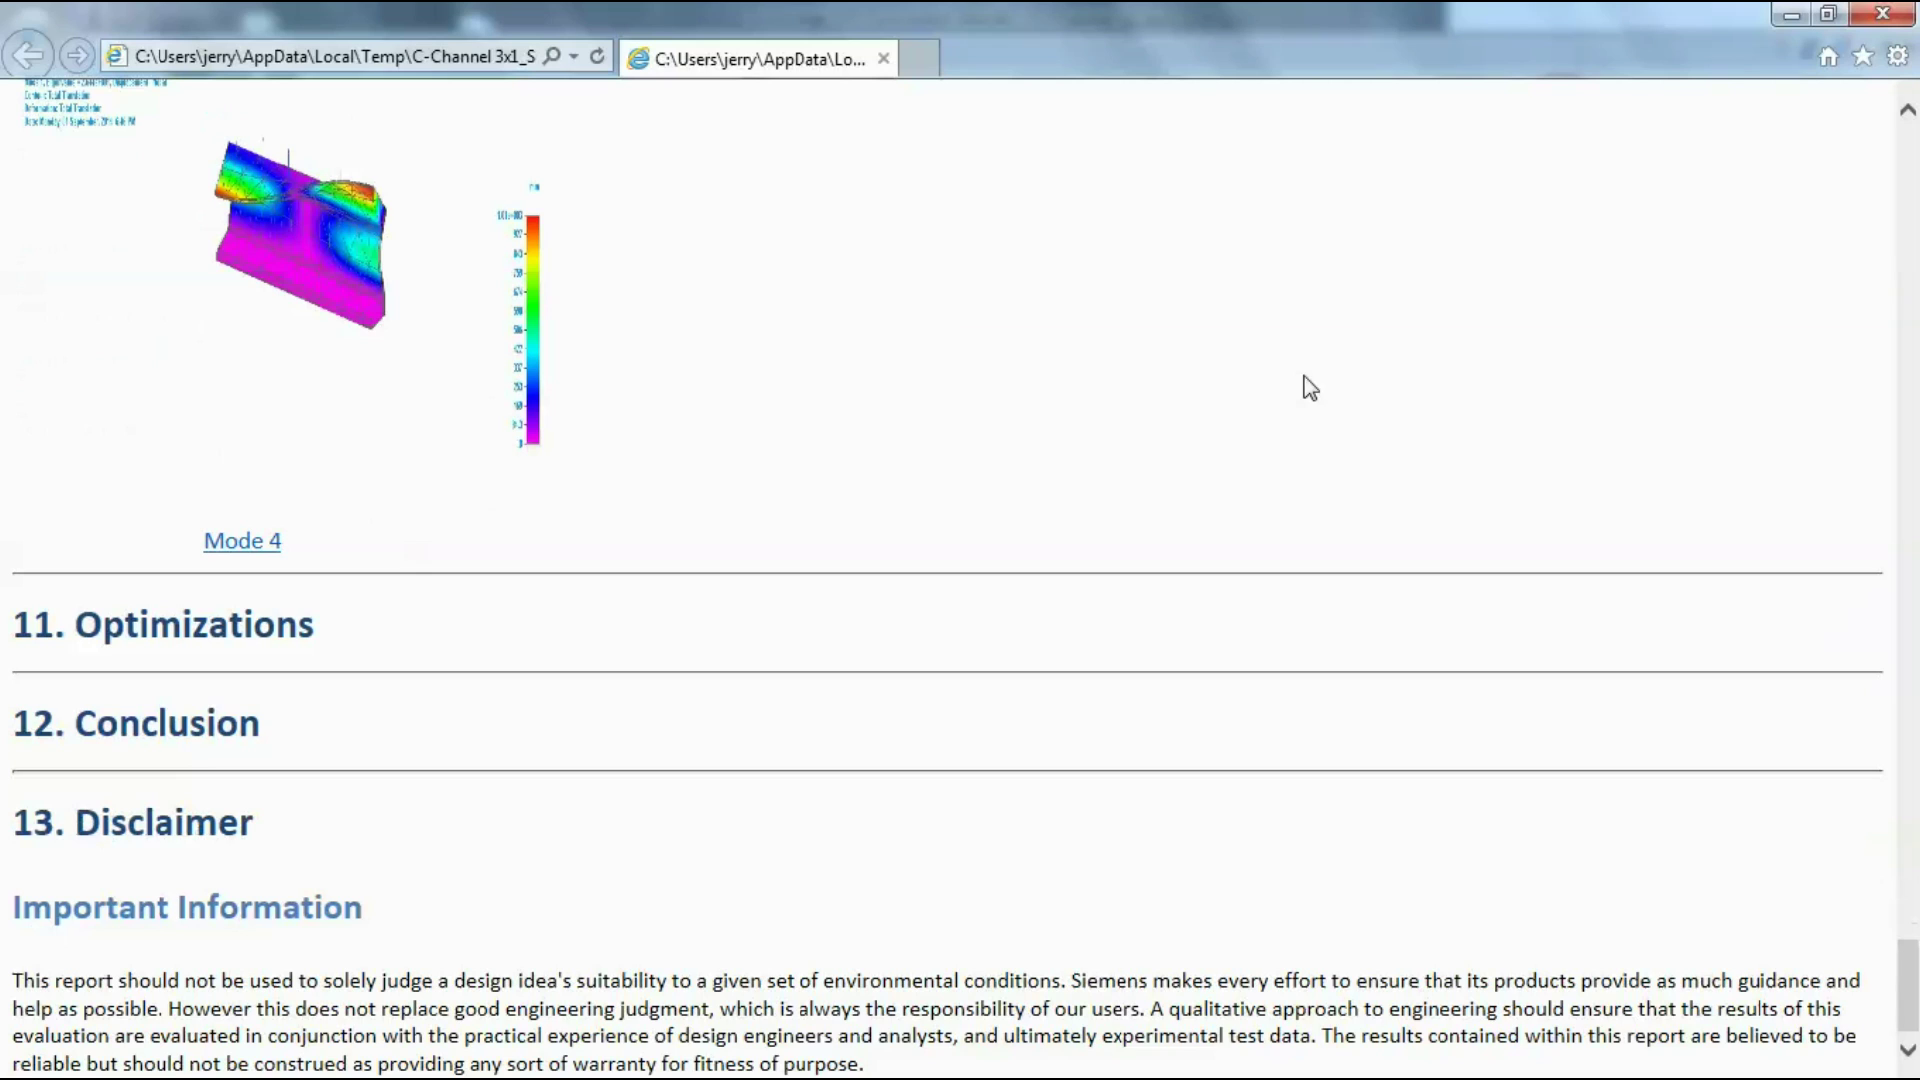
{"action": "left_click", "coordinate": [1882, 13]}
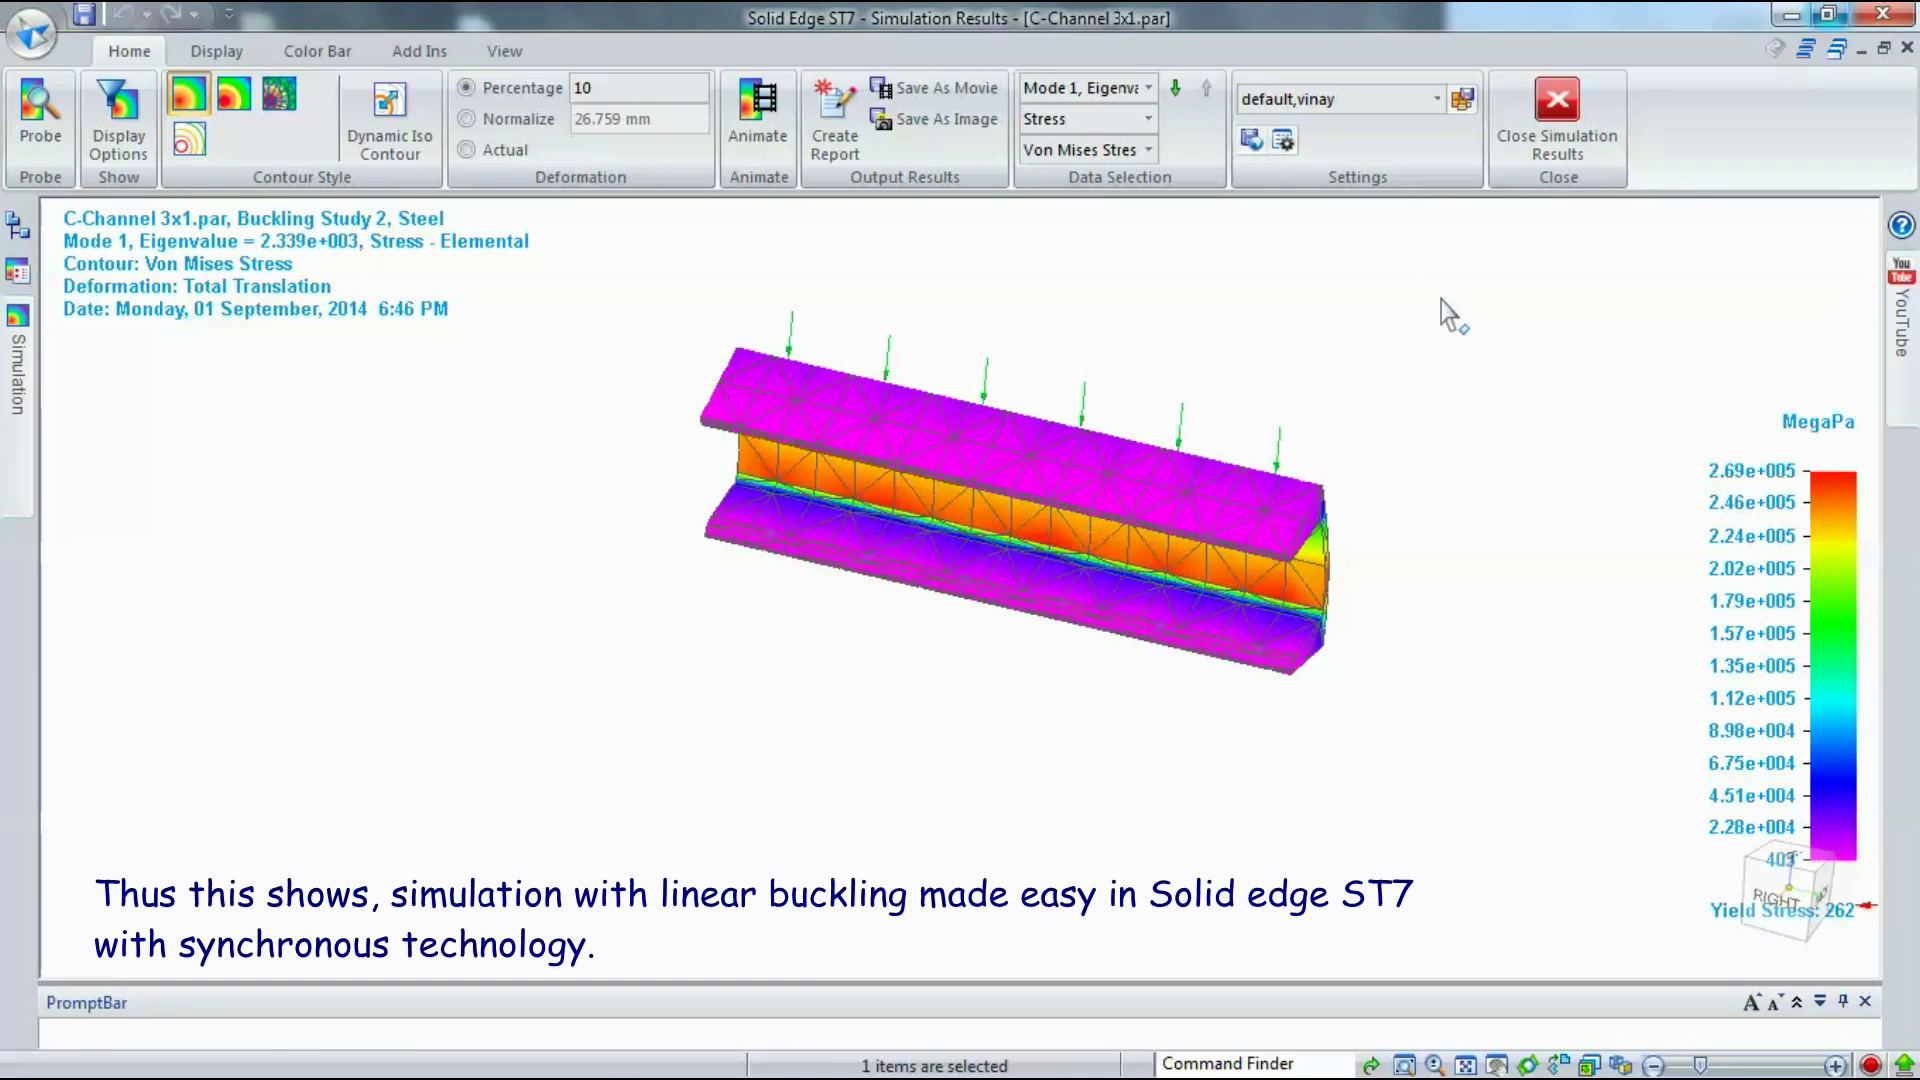
{"action": "scroll", "coordinate": [1447, 310], "scroll_direction": "up", "scroll_amount": 2}
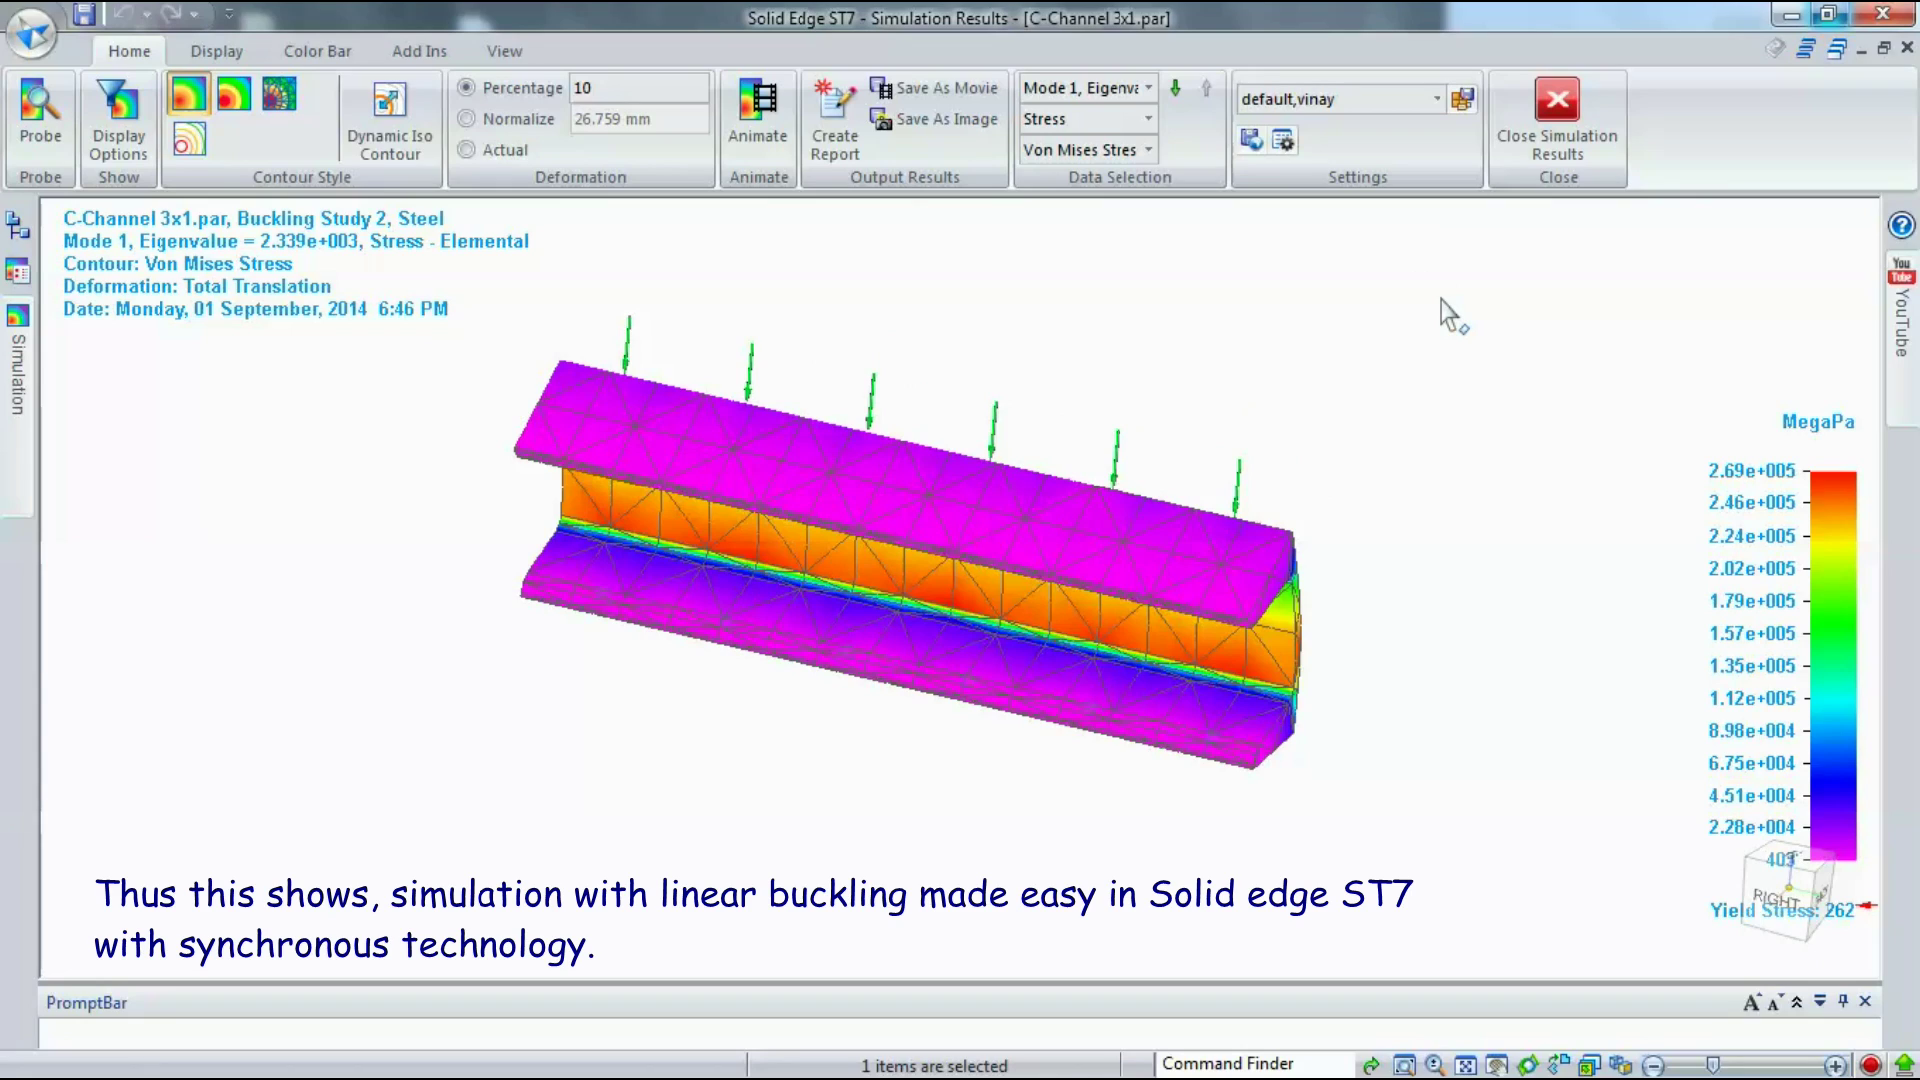